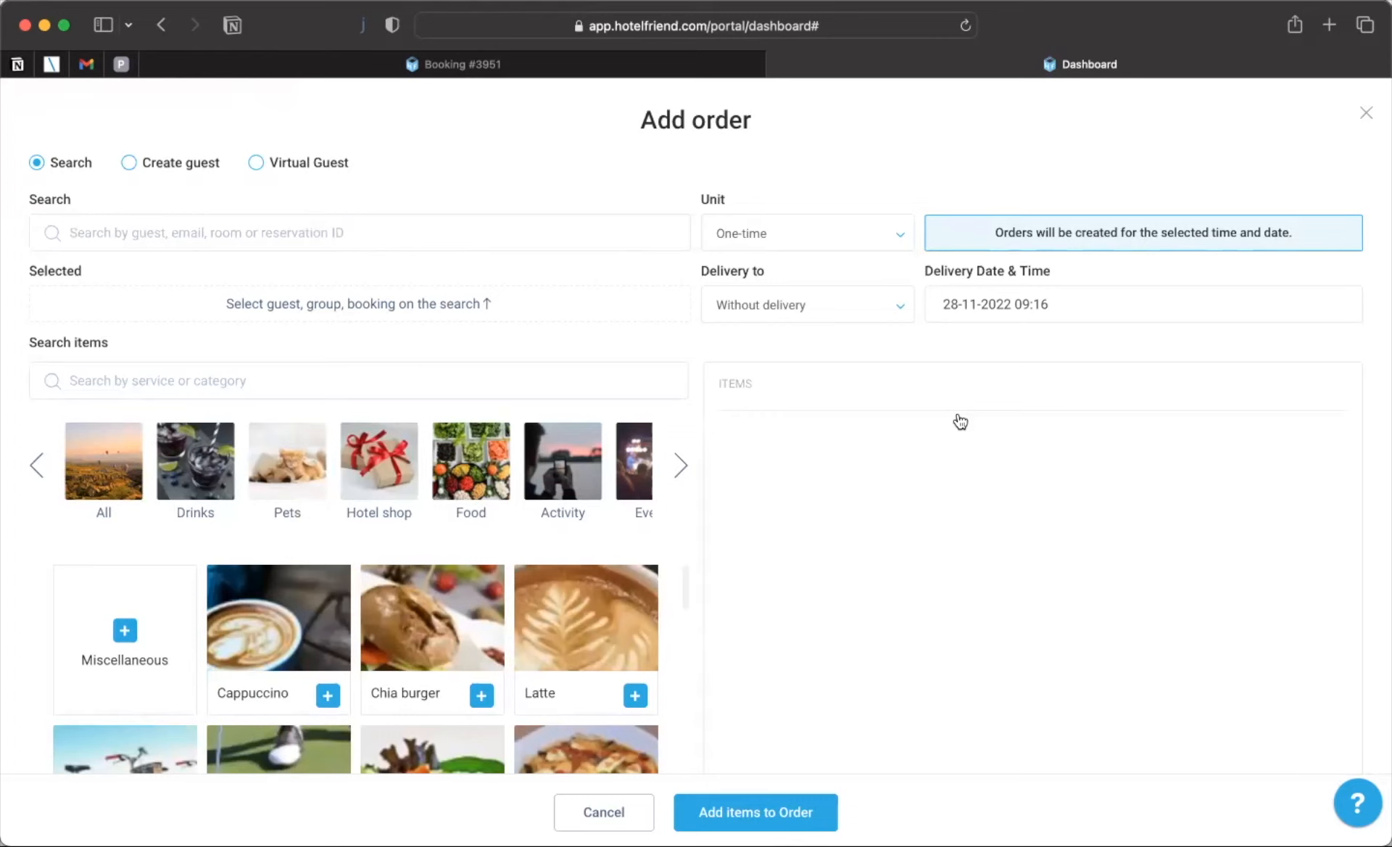
- Add a cappuccino to the order and set its unit to Custom dates
{"action": "left_click", "coordinate": [328, 695]}
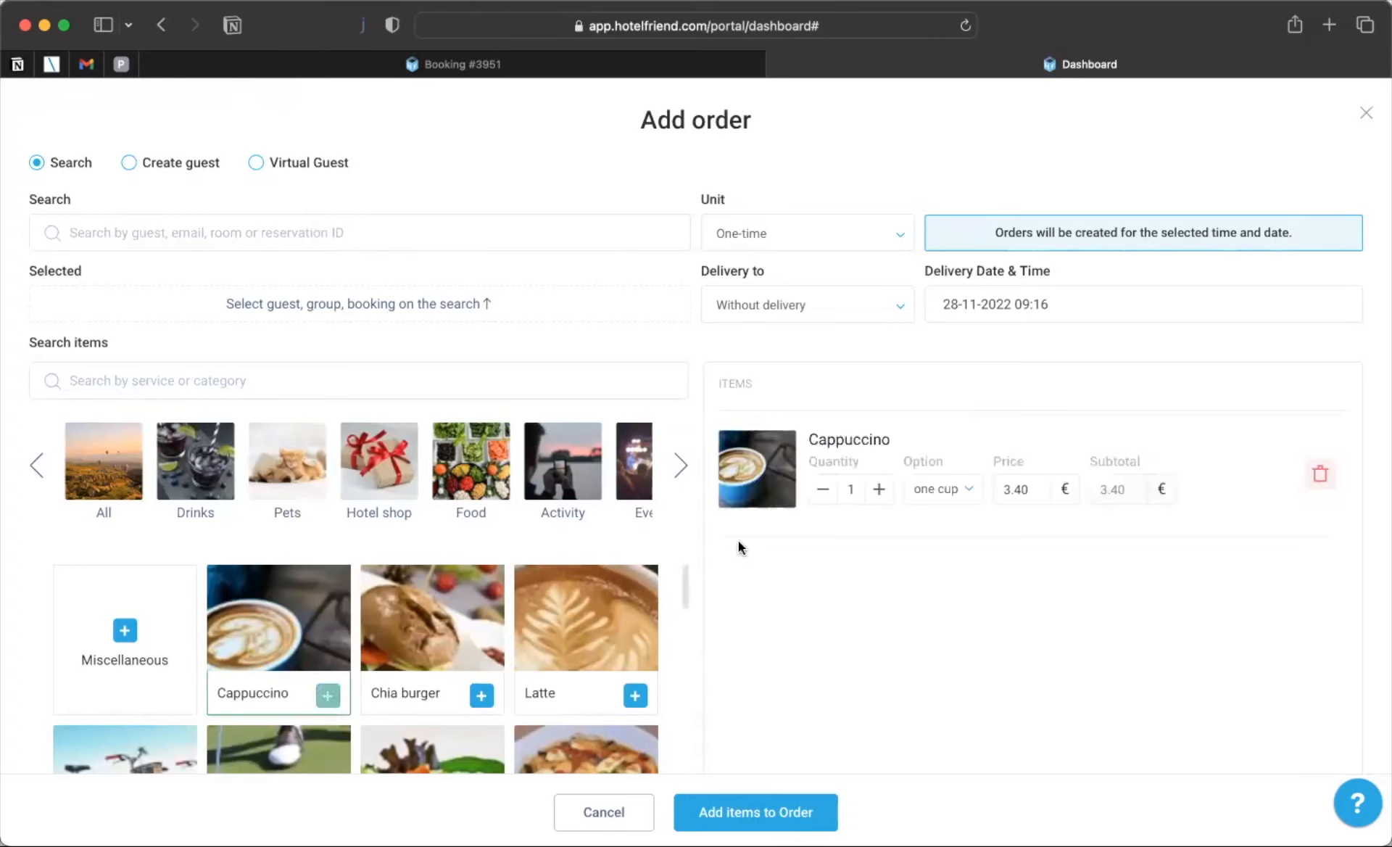
{"action": "left_click", "coordinate": [839, 241]}
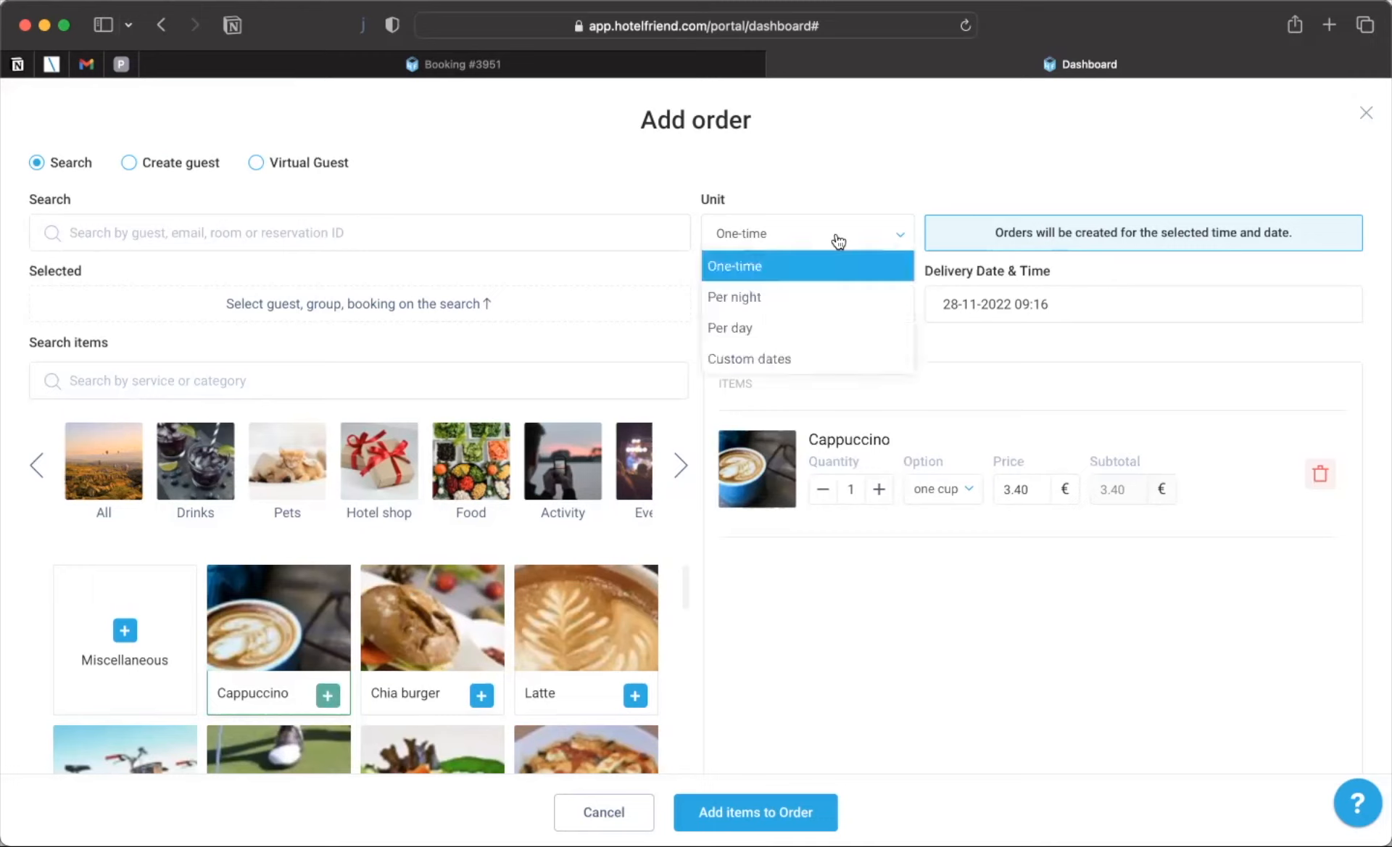
{"action": "left_click", "coordinate": [790, 361]}
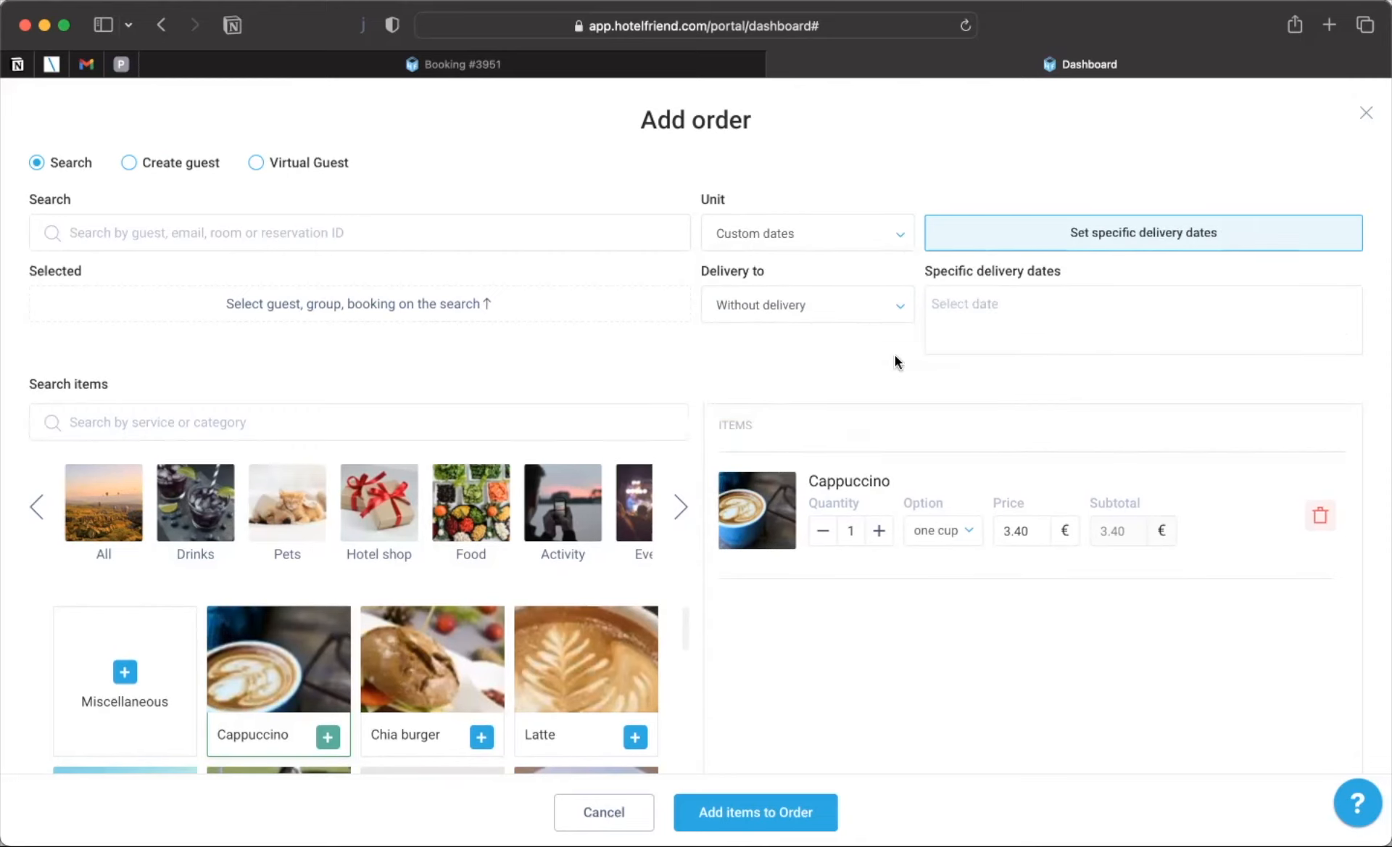
- Set the specific delivery dates to 28-11-2022, 29-11-2022 and 30-11-2022, each at 09:00
{"action": "left_click", "coordinate": [962, 303]}
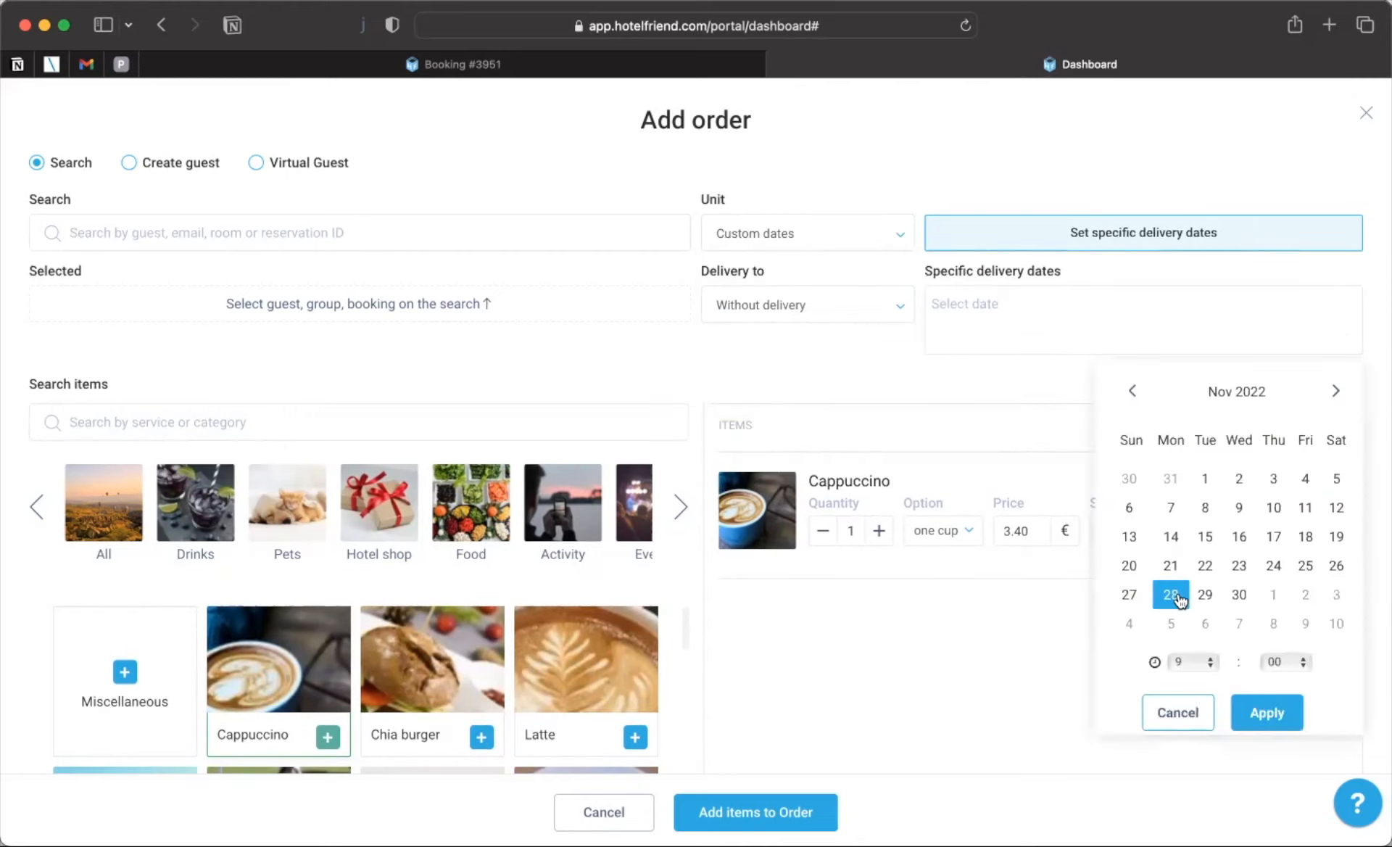
{"action": "left_click", "coordinate": [1250, 714]}
{"action": "left_click", "coordinate": [1101, 317]}
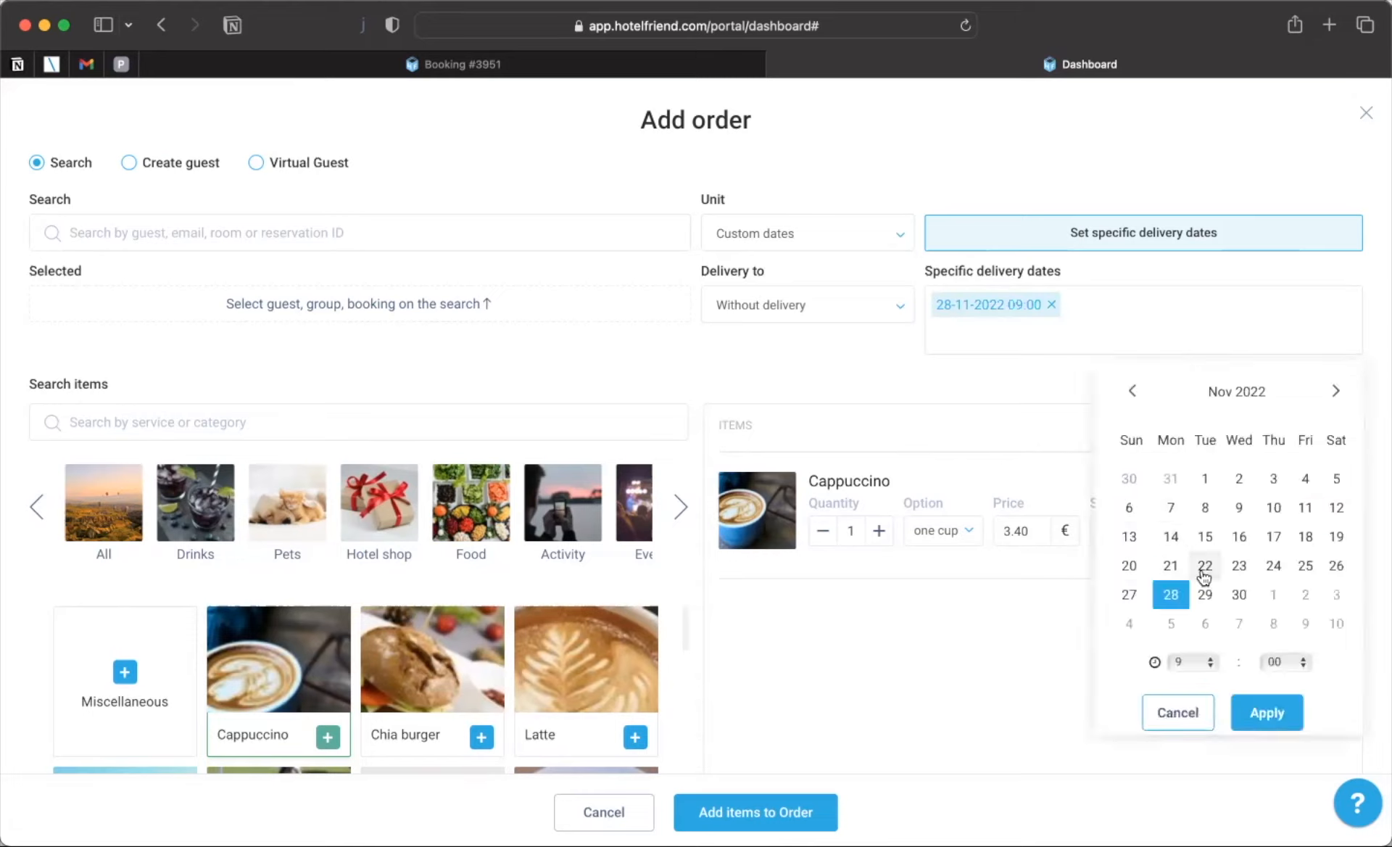
{"action": "left_click", "coordinate": [1205, 594]}
{"action": "left_click", "coordinate": [1262, 707]}
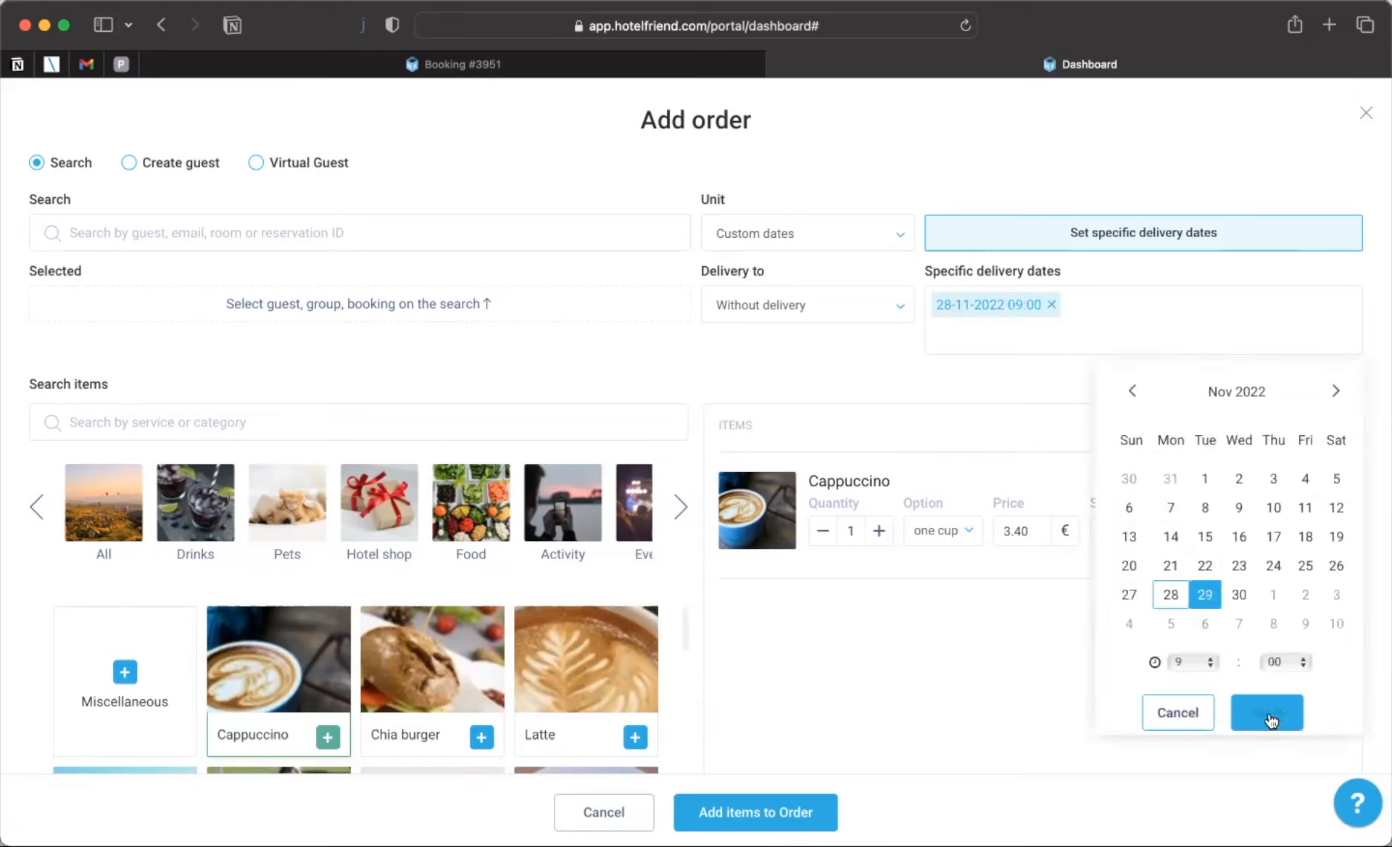
{"action": "left_click", "coordinate": [1227, 313]}
{"action": "left_click", "coordinate": [1234, 596]}
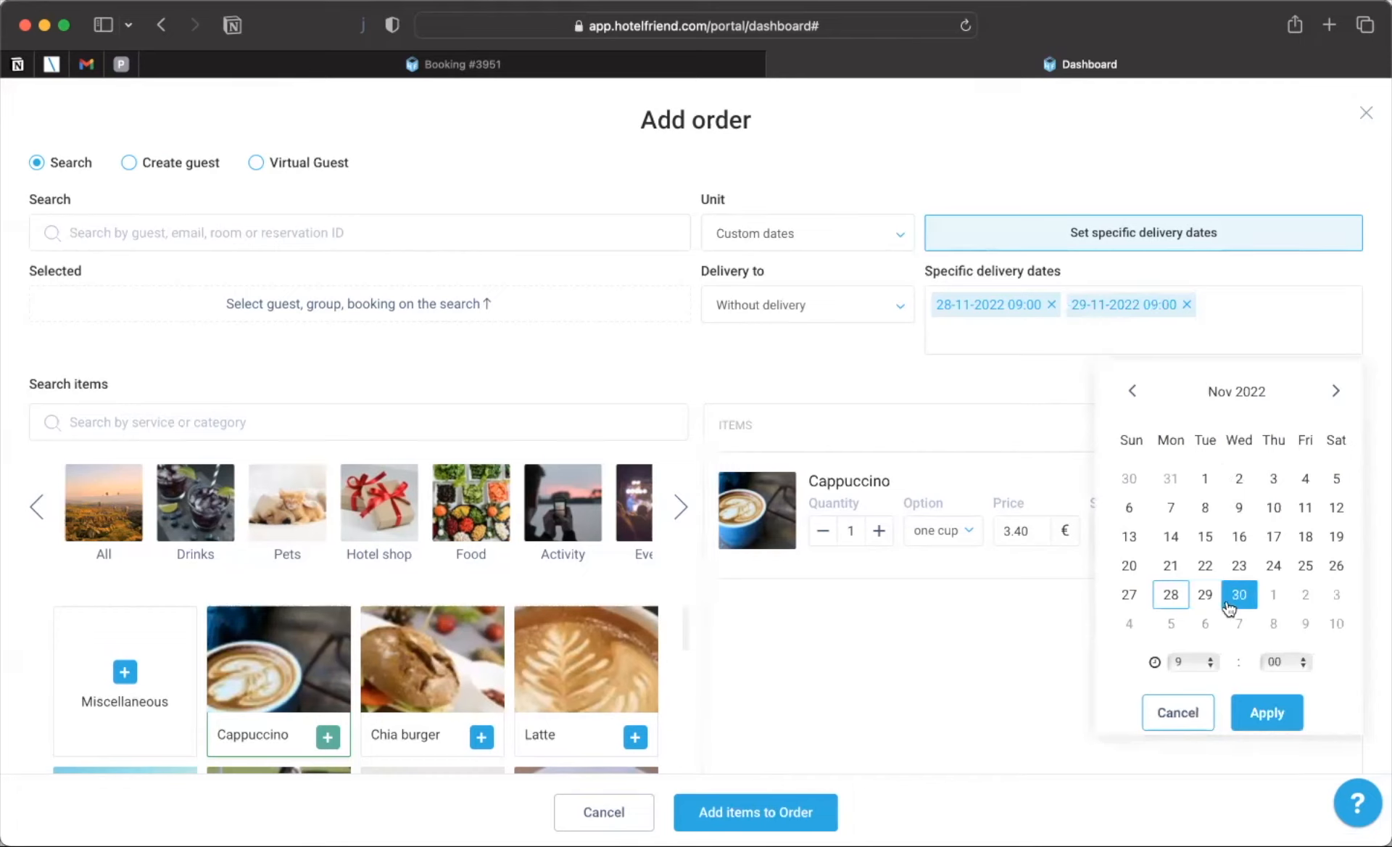
{"action": "left_click", "coordinate": [1265, 711]}
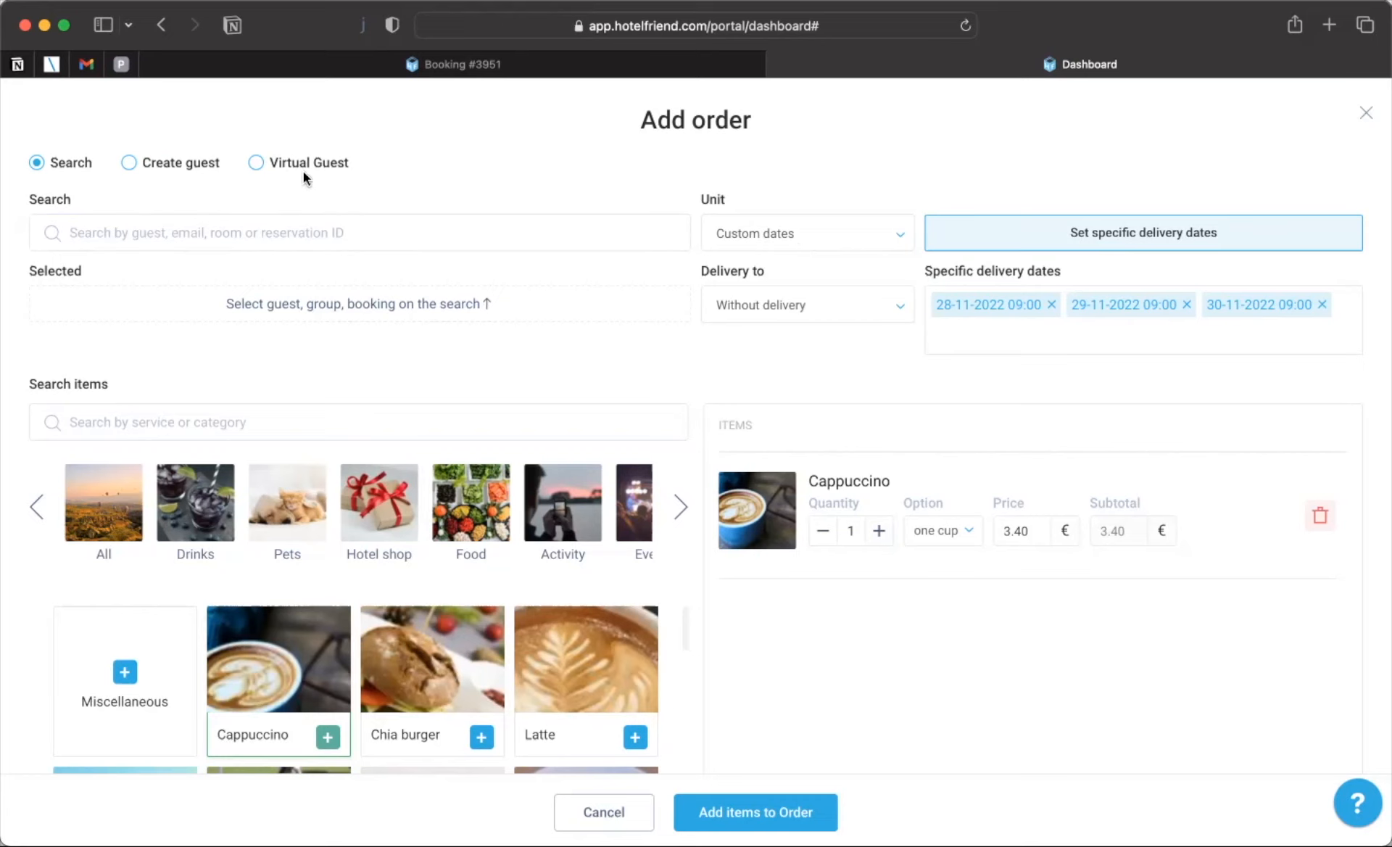
- Assign the order to a virtual guest and create it
{"action": "left_click", "coordinate": [259, 163]}
{"action": "scroll", "coordinate": [562, 472], "scroll_direction": "down", "scroll_amount": 7}
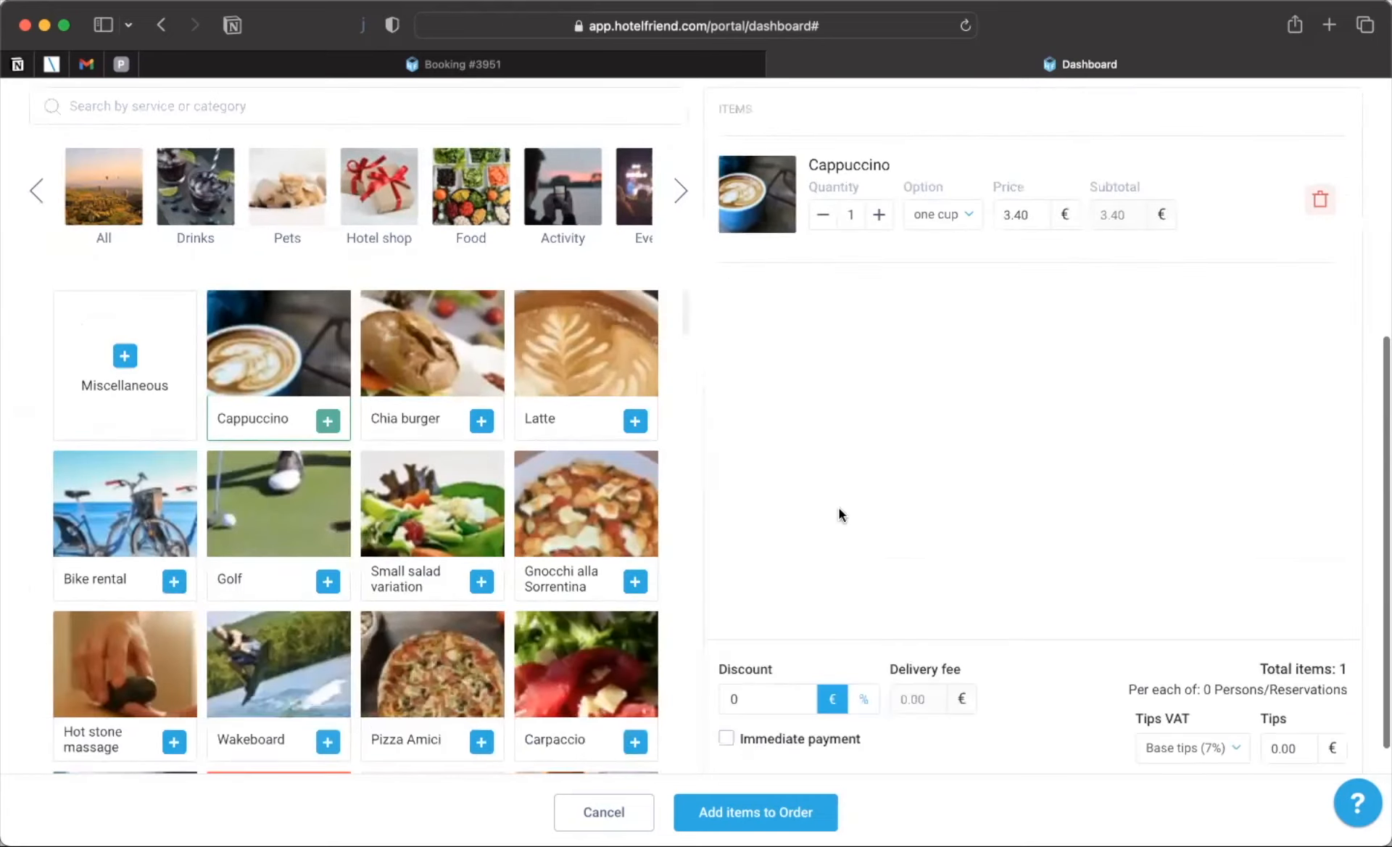
{"action": "left_click", "coordinate": [722, 819]}
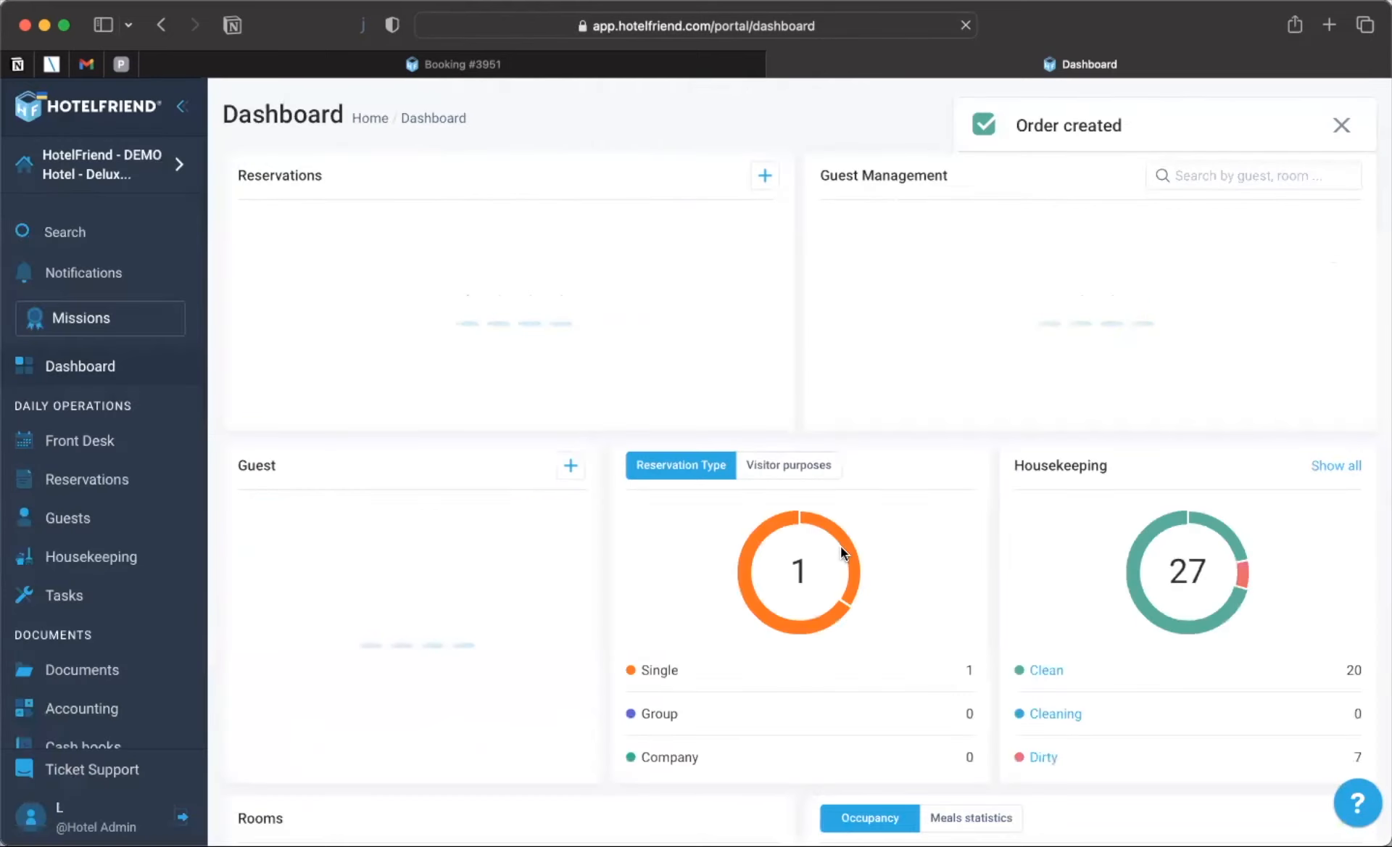
- Open the Orders page and check the newly created cappuccino orders in the list of all orders
{"action": "scroll", "coordinate": [167, 565], "scroll_direction": "down", "scroll_amount": 3}
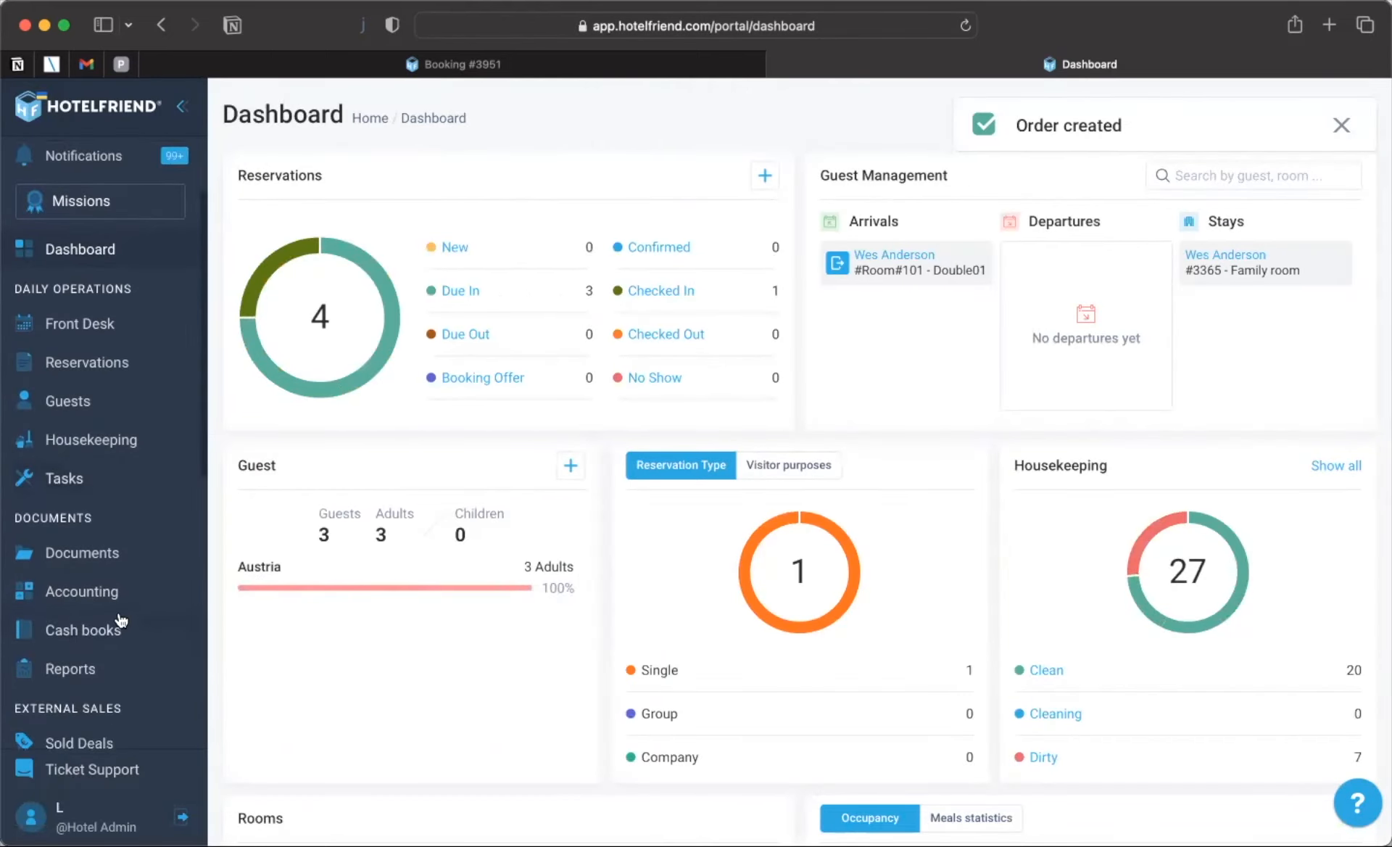
{"action": "scroll", "coordinate": [156, 617], "scroll_direction": "down", "scroll_amount": 6}
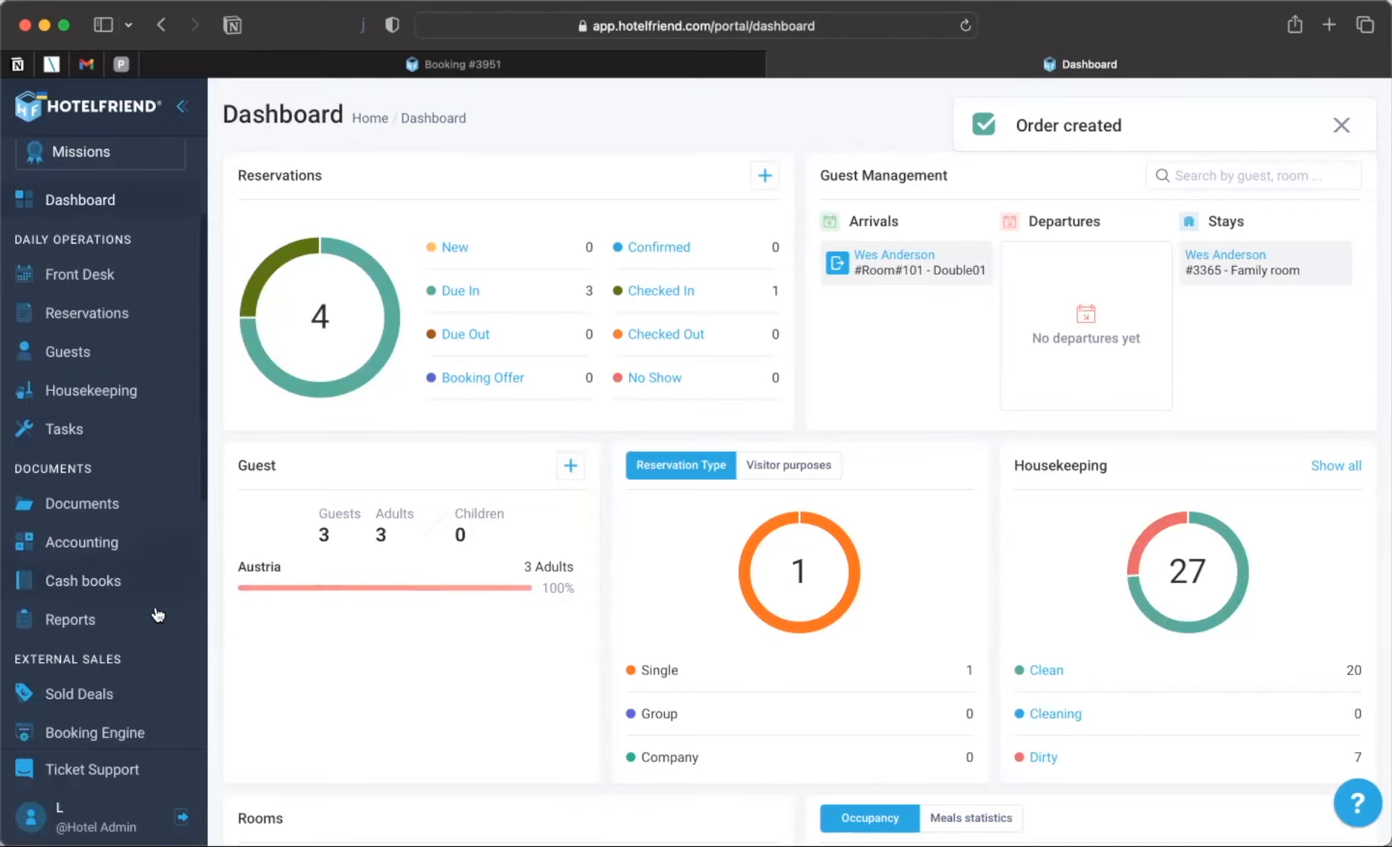
{"action": "scroll", "coordinate": [145, 612], "scroll_direction": "down", "scroll_amount": 3}
{"action": "left_click", "coordinate": [86, 601]}
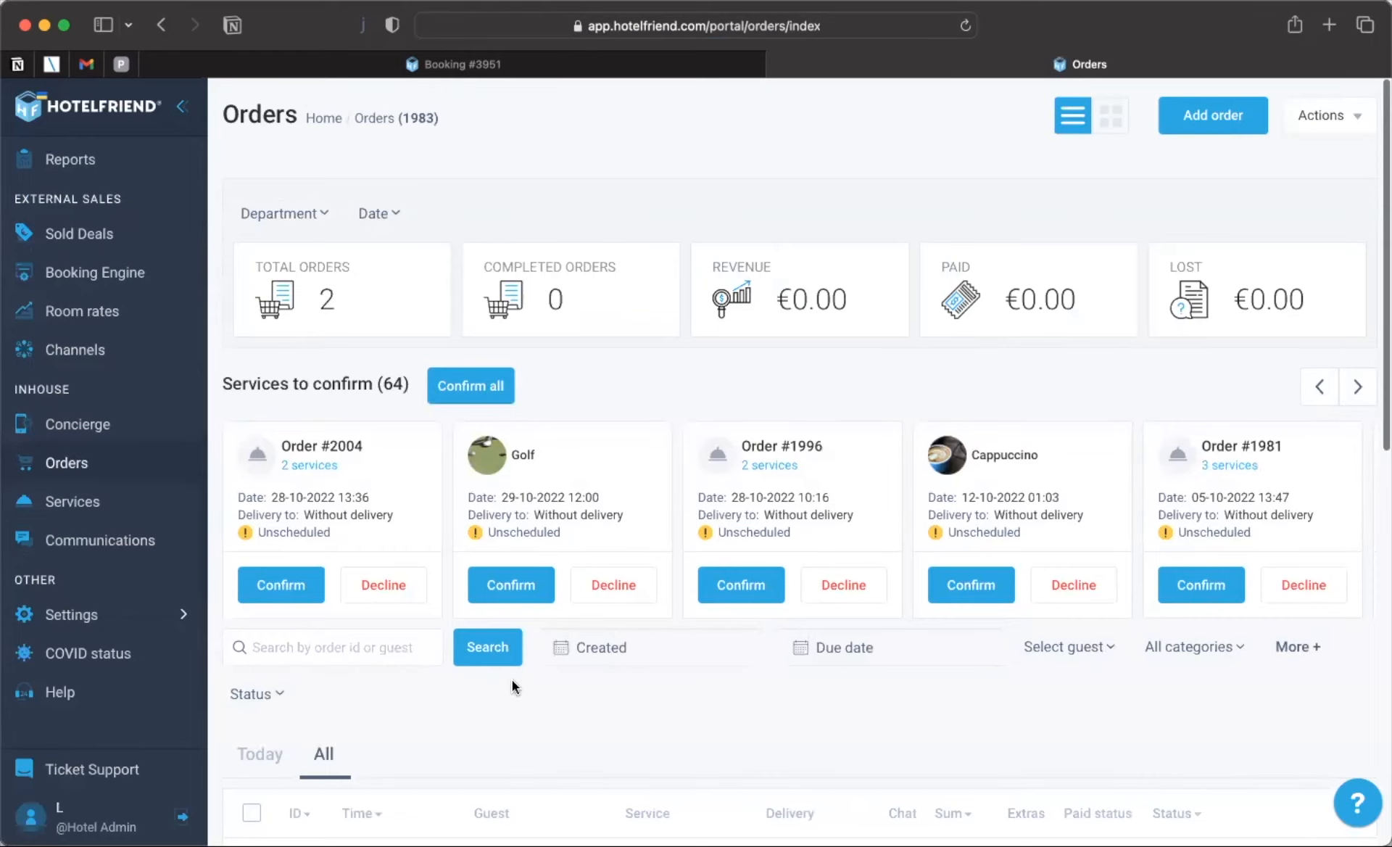
{"action": "scroll", "coordinate": [512, 685], "scroll_direction": "down", "scroll_amount": 3}
{"action": "scroll", "coordinate": [512, 685], "scroll_direction": "down", "scroll_amount": 5}
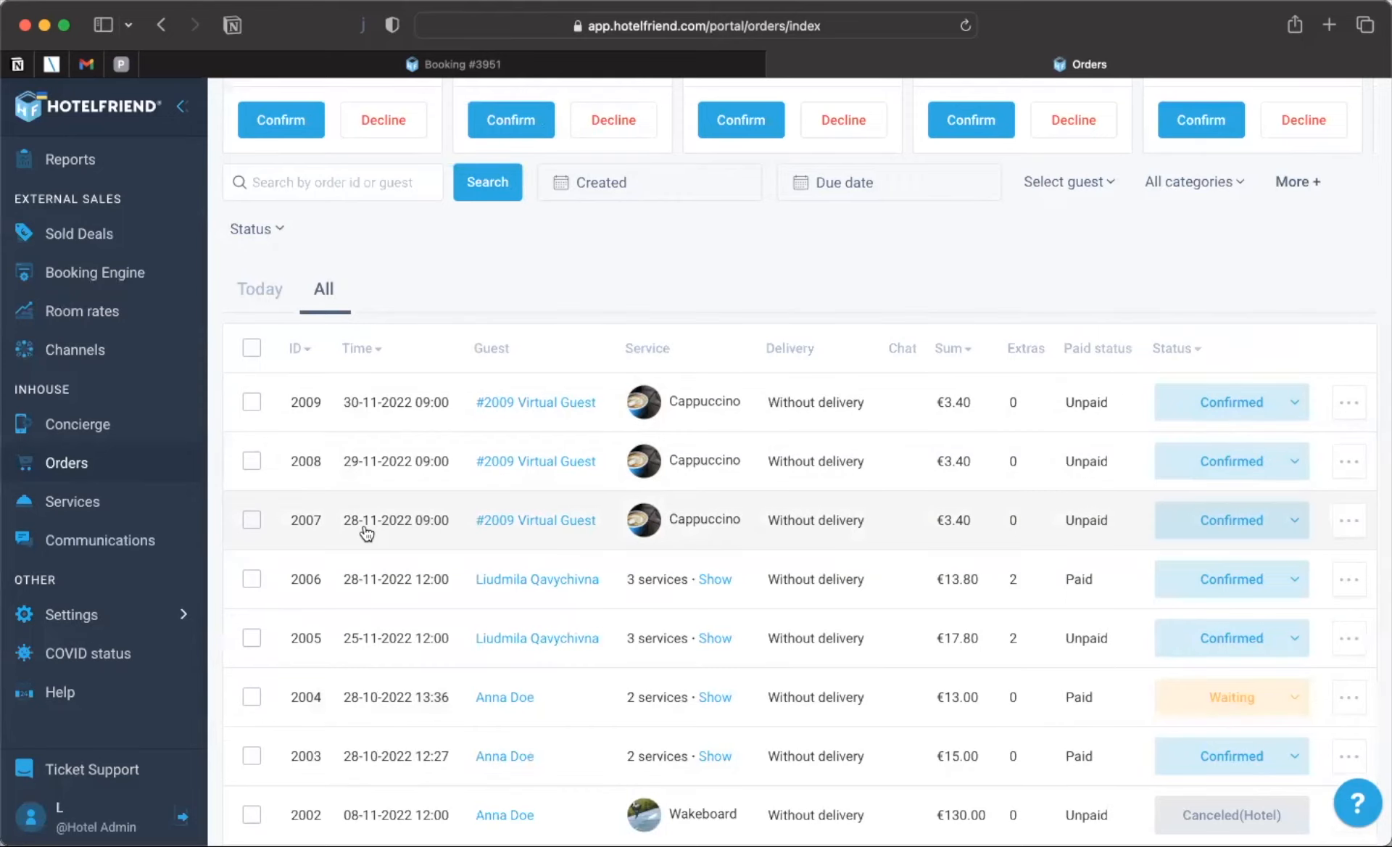
{"action": "scroll", "coordinate": [414, 405], "scroll_direction": "up", "scroll_amount": 7}
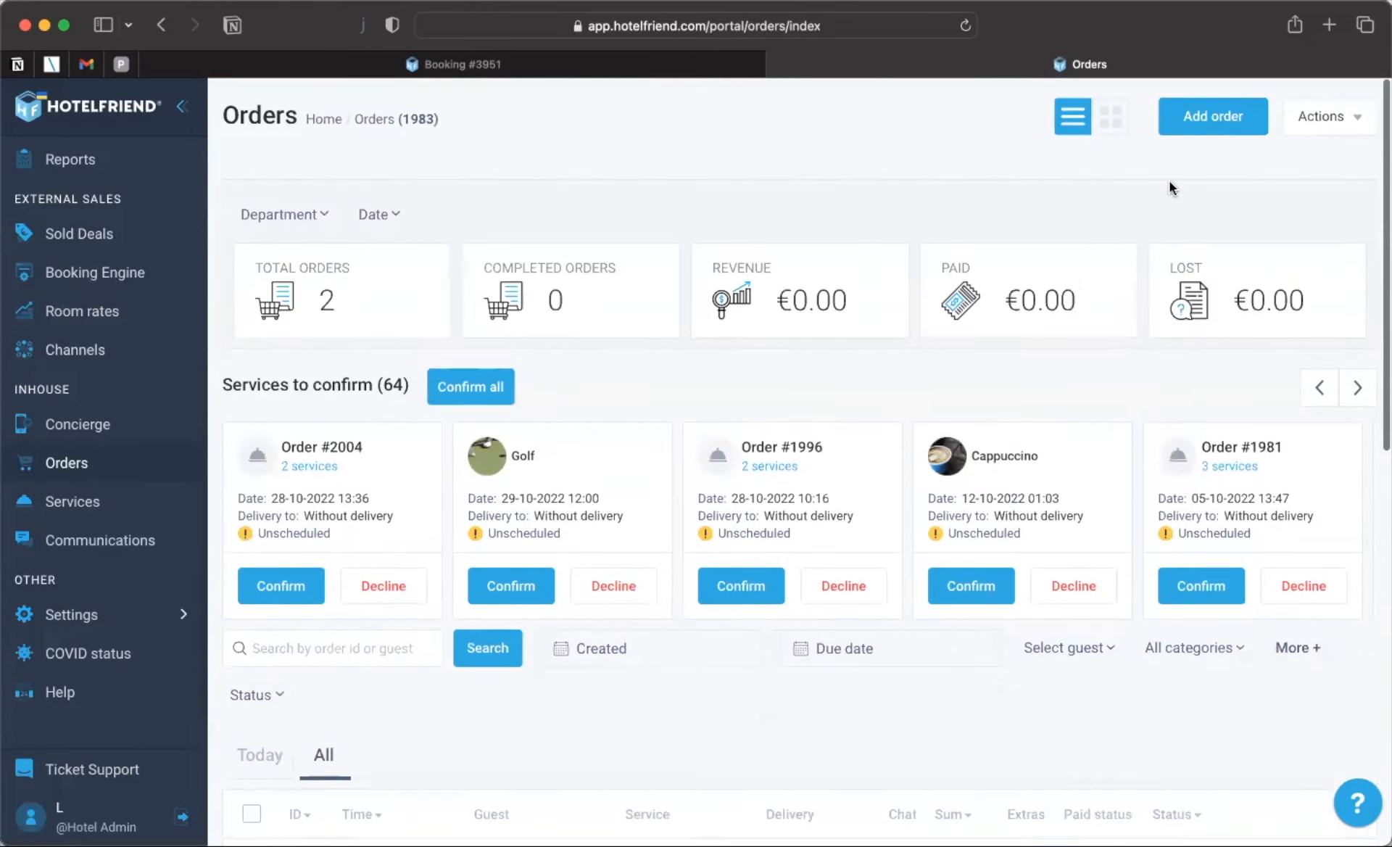
- Start a new order and add a bike rental with a quantity of 25
{"action": "left_click", "coordinate": [1213, 116]}
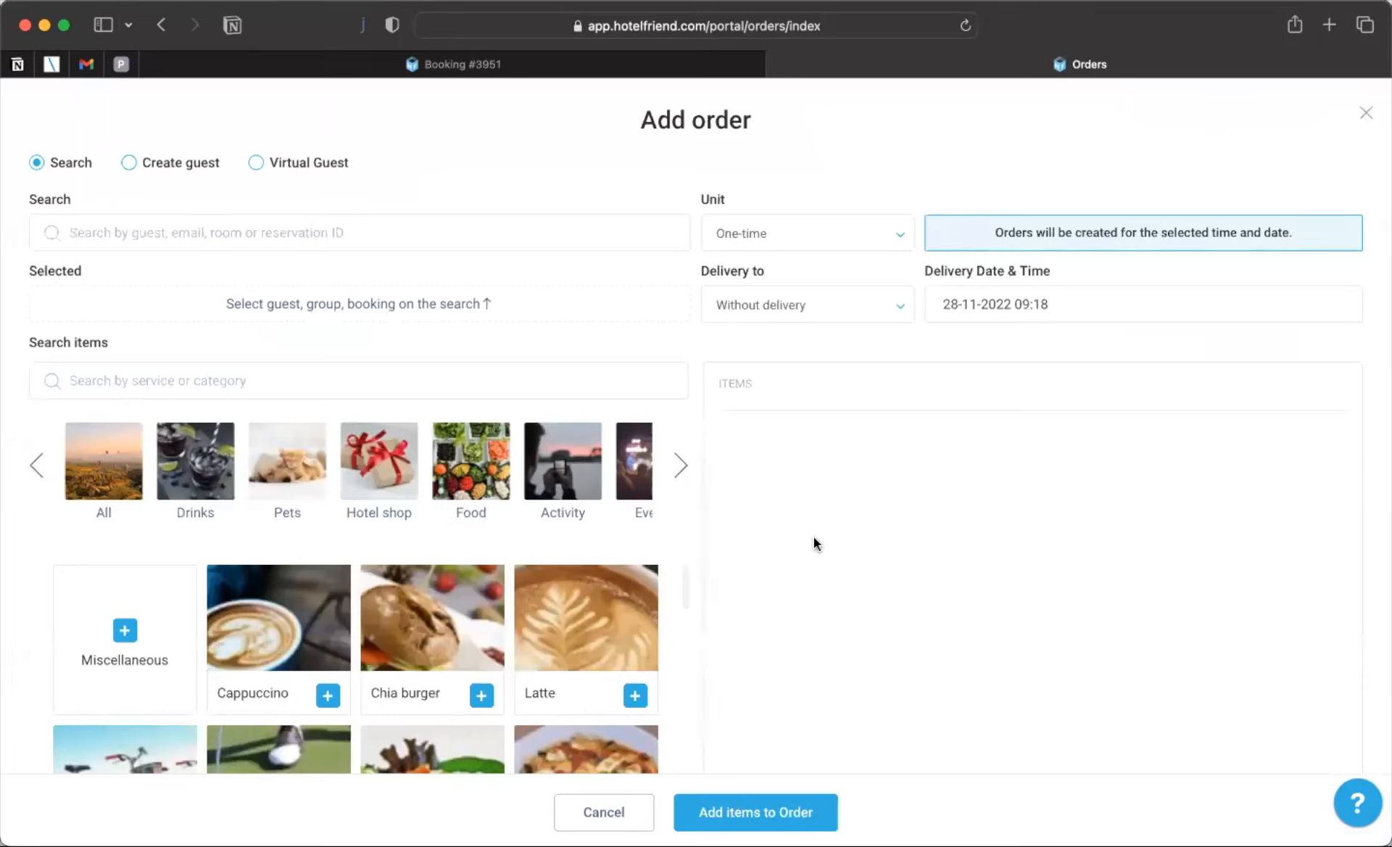
{"action": "scroll", "coordinate": [585, 638], "scroll_direction": "down", "scroll_amount": 2}
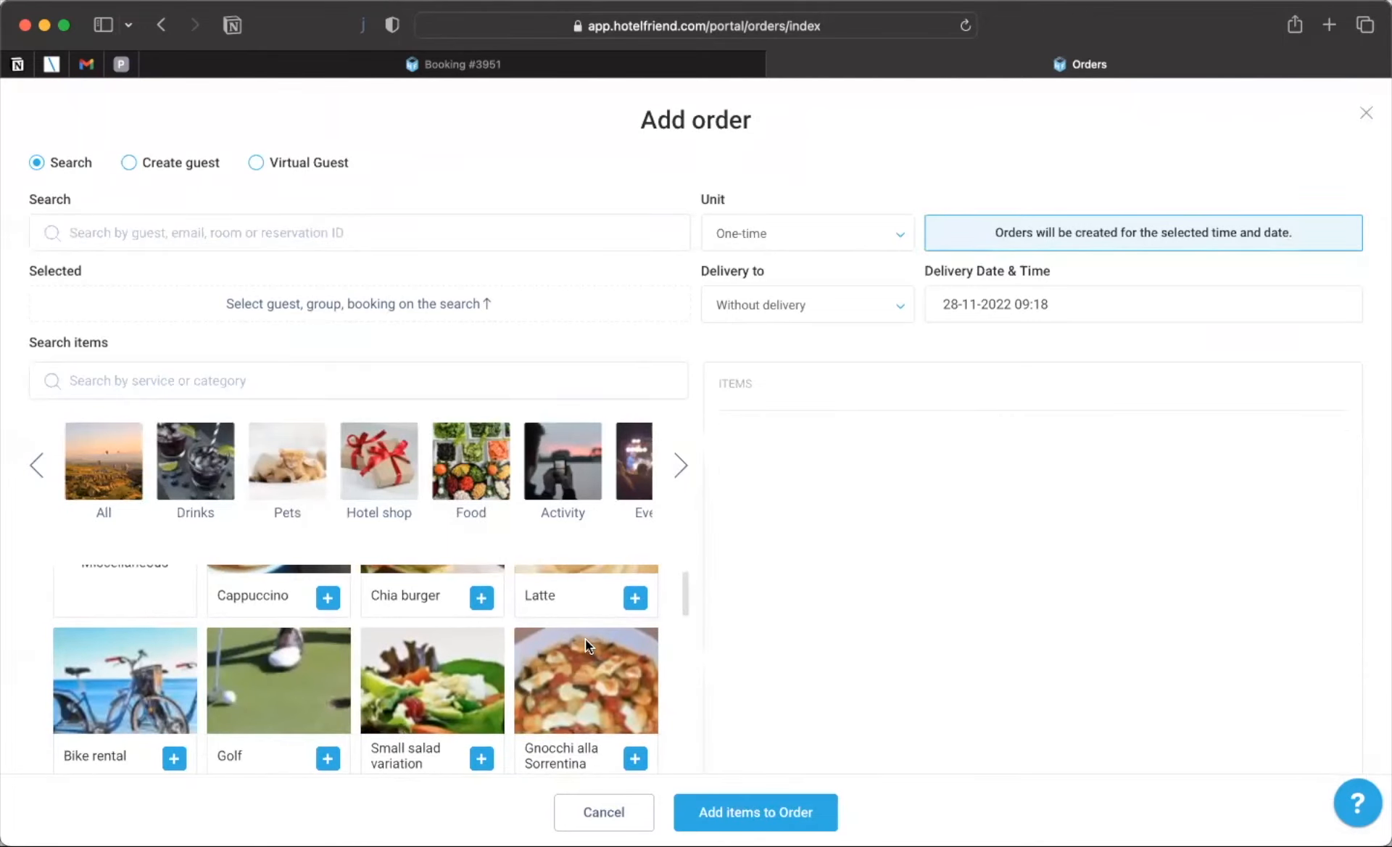
{"action": "left_click", "coordinate": [174, 759]}
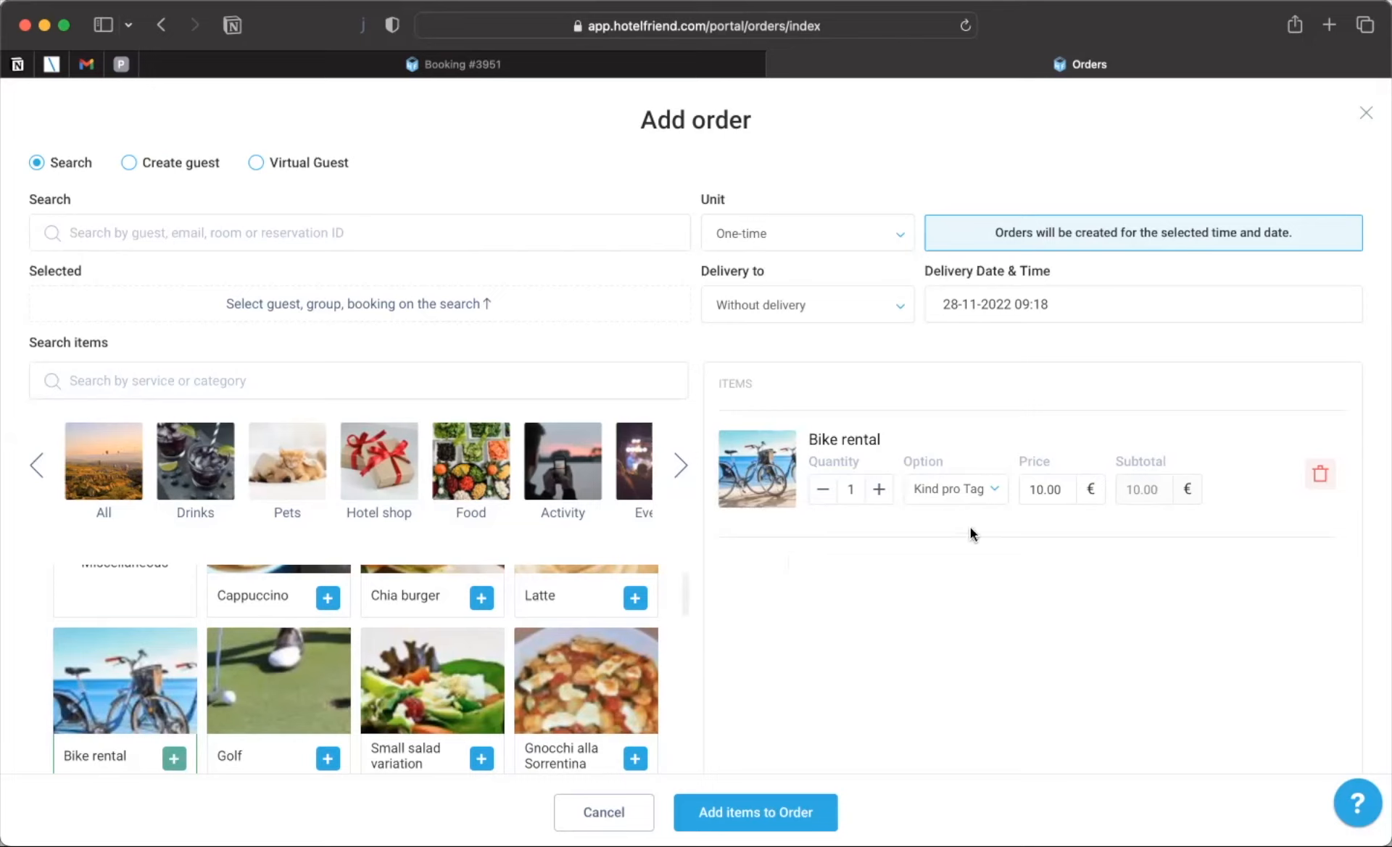
{"action": "key", "text": "BackSpace"}
{"action": "type", "text": "25"}
- Assign the bike rental order to a virtual guest and try to submit it
{"action": "left_click", "coordinate": [263, 163]}
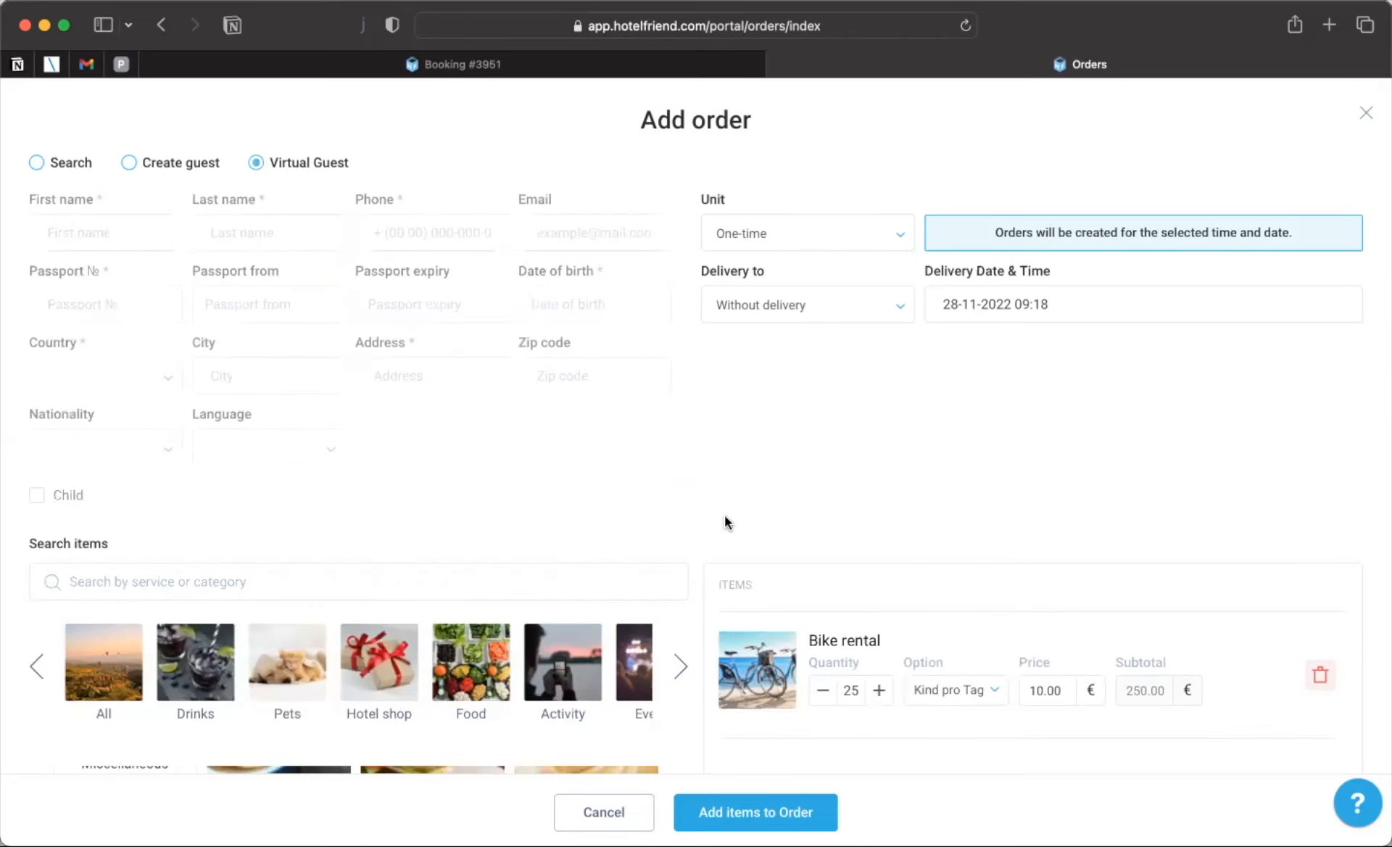
{"action": "scroll", "coordinate": [746, 533], "scroll_direction": "down", "scroll_amount": 3}
{"action": "left_click", "coordinate": [743, 812]}
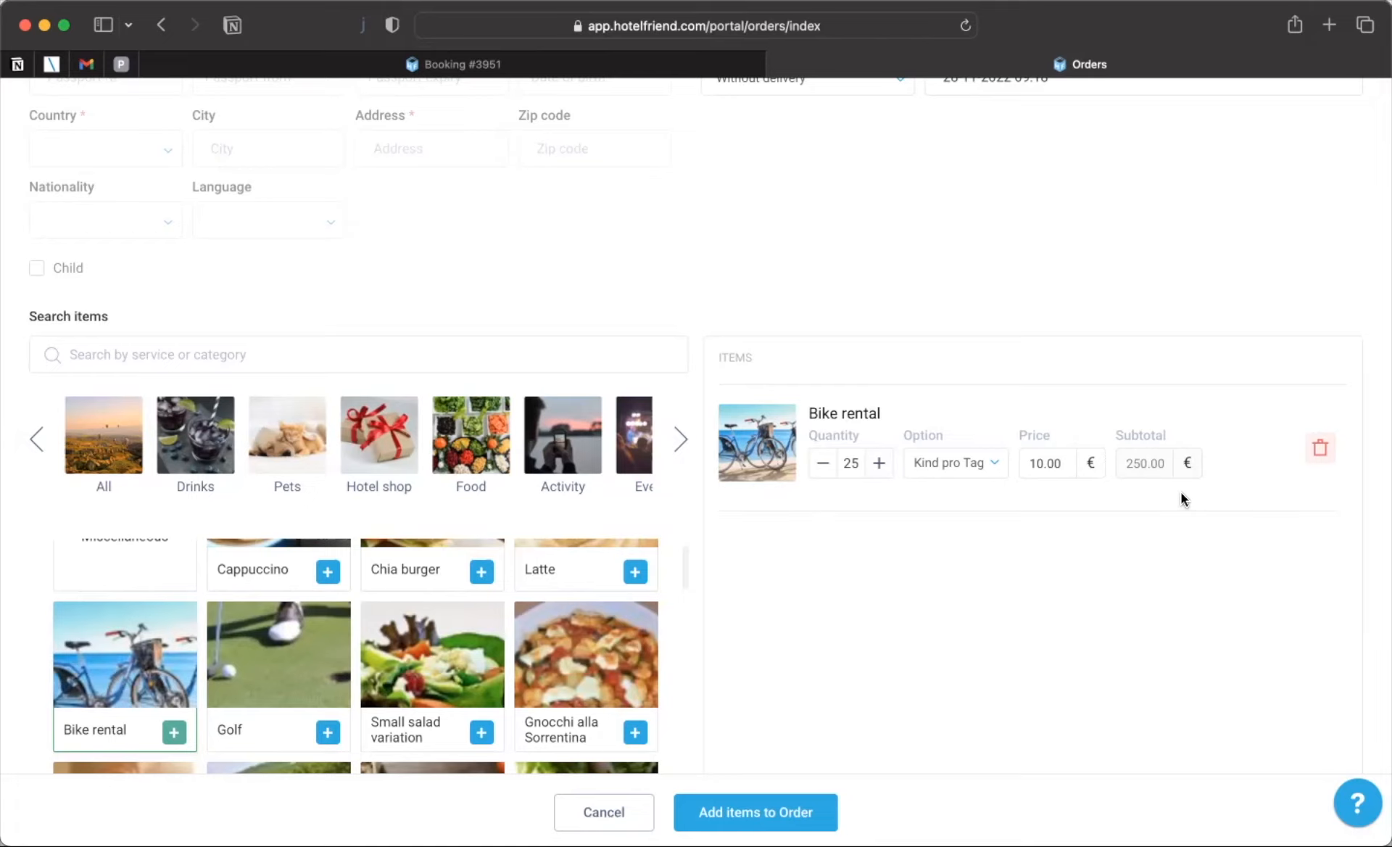
- Remove the 25 bike rentals and add one each of Cappuccino, Chia burger, Latte, Bike rental and Golf
{"action": "left_click", "coordinate": [1317, 450]}
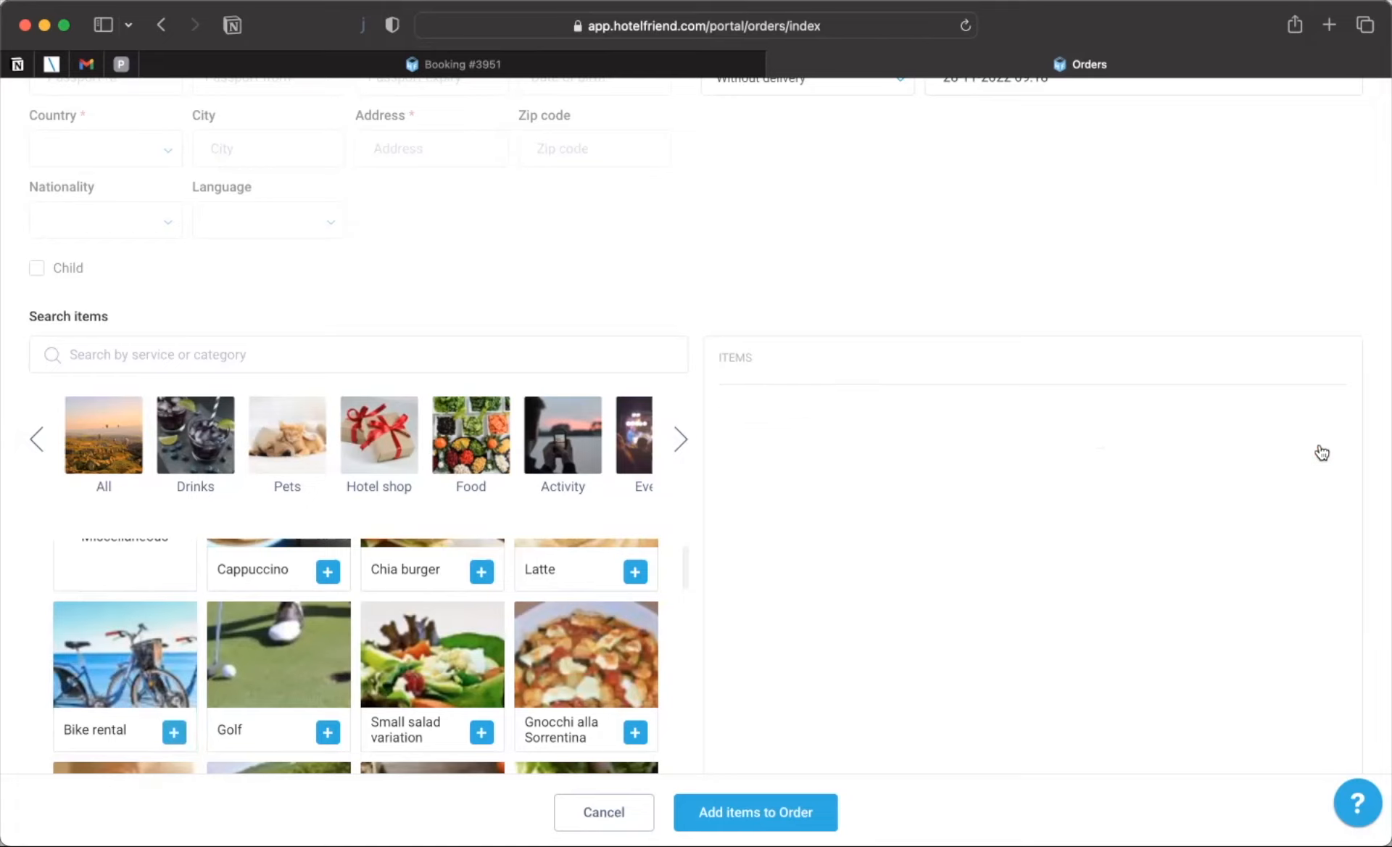
{"action": "scroll", "coordinate": [991, 418], "scroll_direction": "up", "scroll_amount": 3}
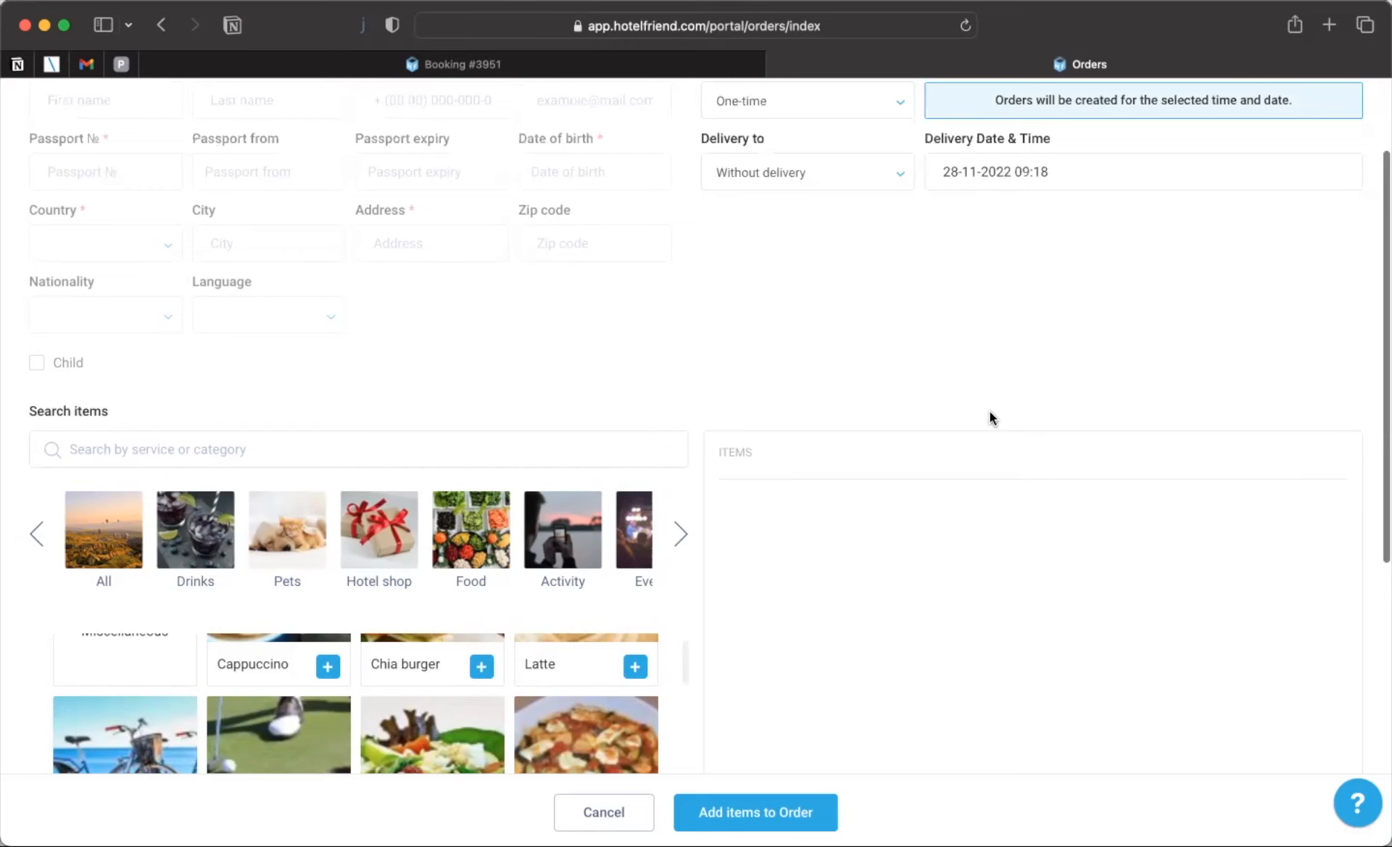
{"action": "scroll", "coordinate": [991, 418], "scroll_direction": "down", "scroll_amount": 5}
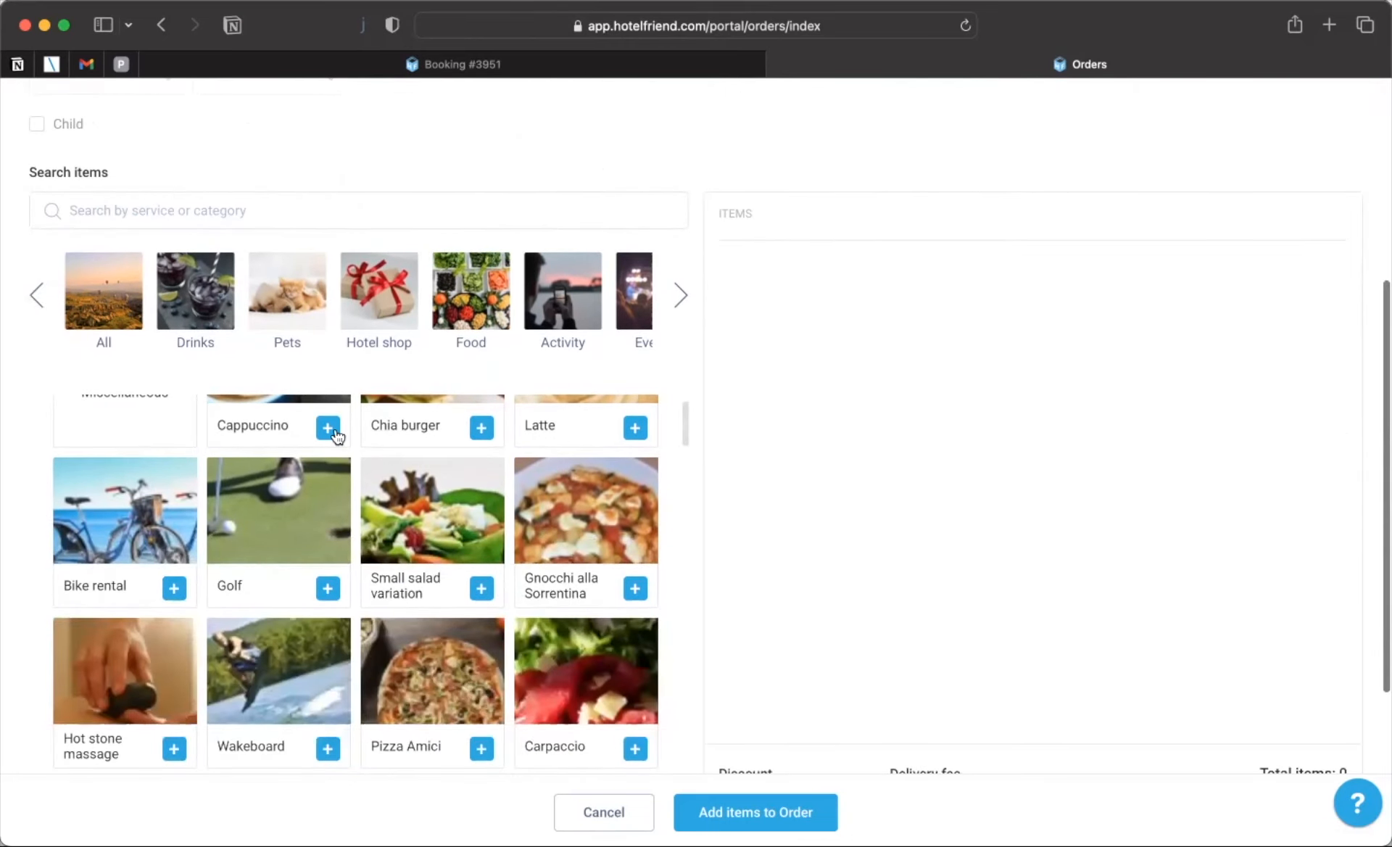
{"action": "left_click", "coordinate": [332, 432]}
{"action": "left_click", "coordinate": [482, 431]}
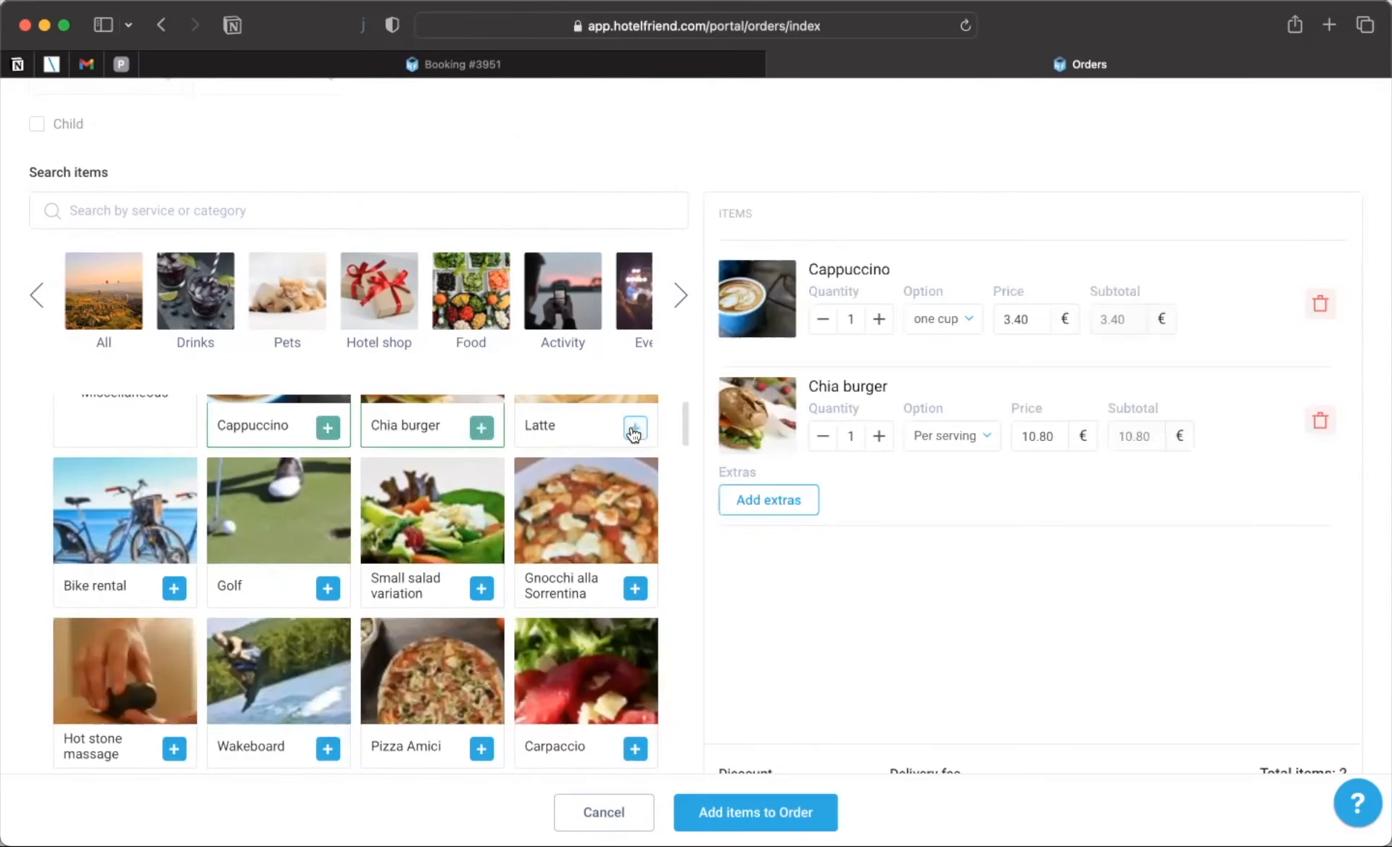
{"action": "left_click", "coordinate": [634, 432]}
{"action": "left_click", "coordinate": [173, 588]}
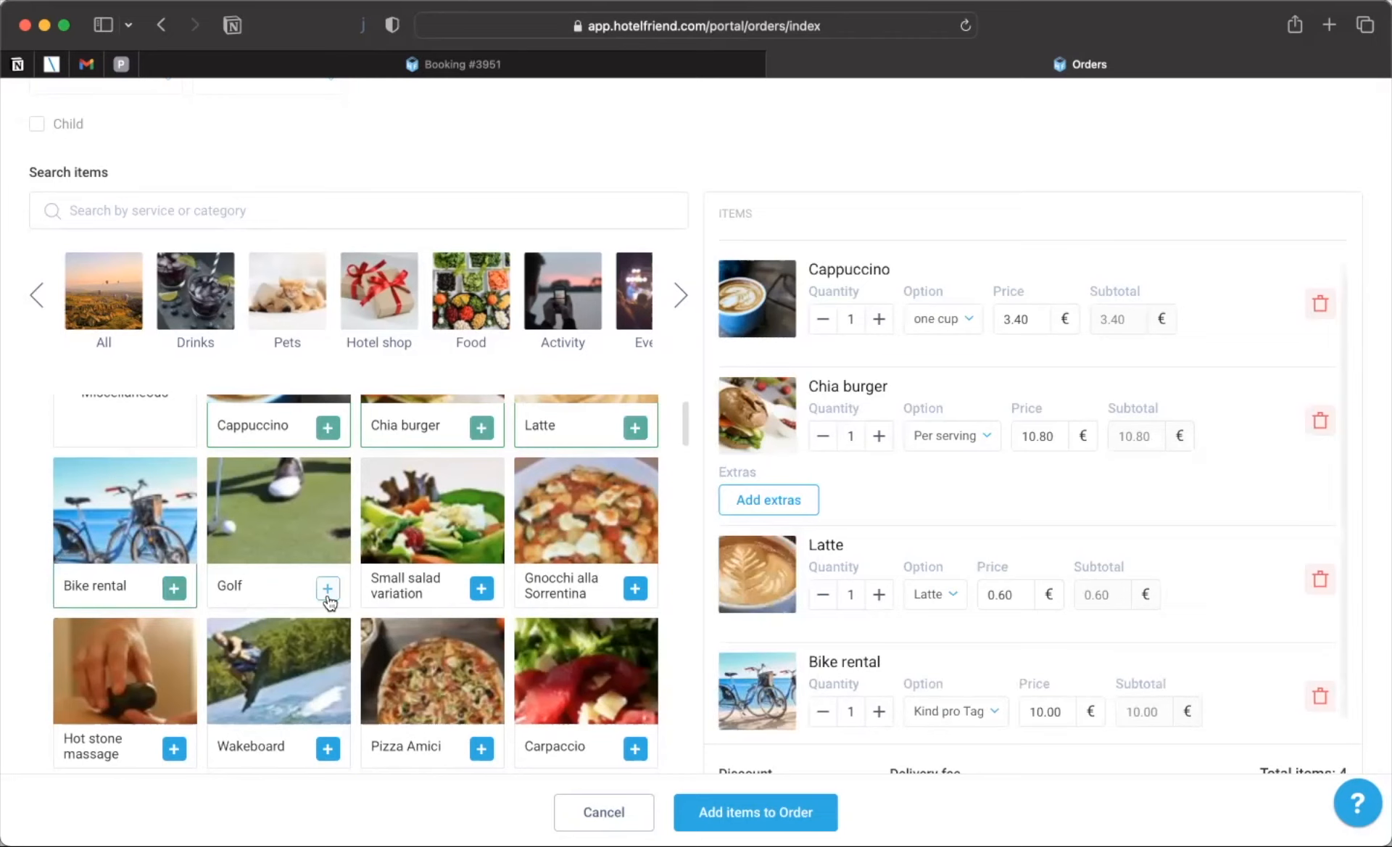
{"action": "left_click", "coordinate": [327, 588]}
- Give the five-item order a discount of €10 and create the order
{"action": "scroll", "coordinate": [917, 516], "scroll_direction": "down", "scroll_amount": 5}
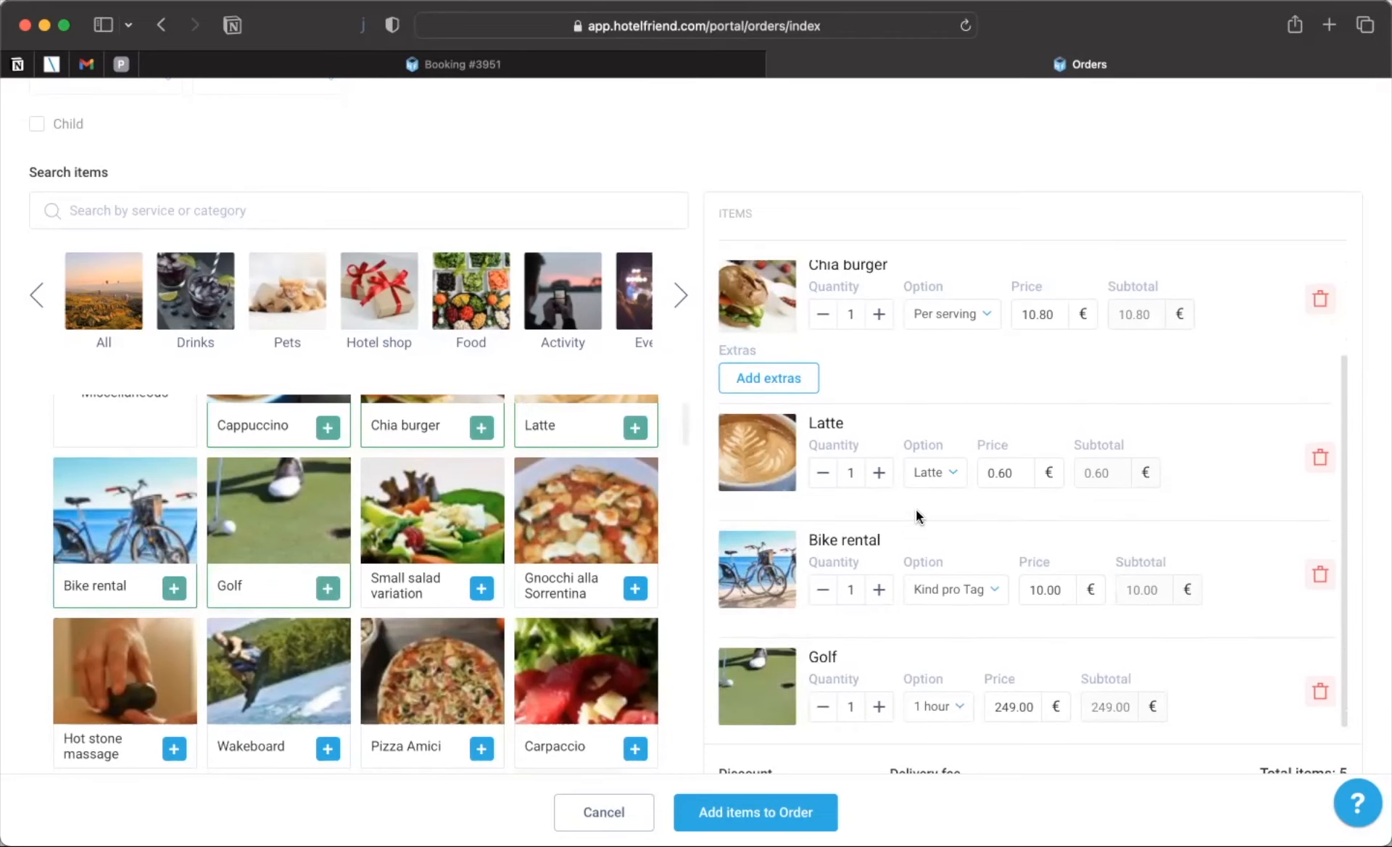
{"action": "scroll", "coordinate": [915, 509], "scroll_direction": "down", "scroll_amount": 3}
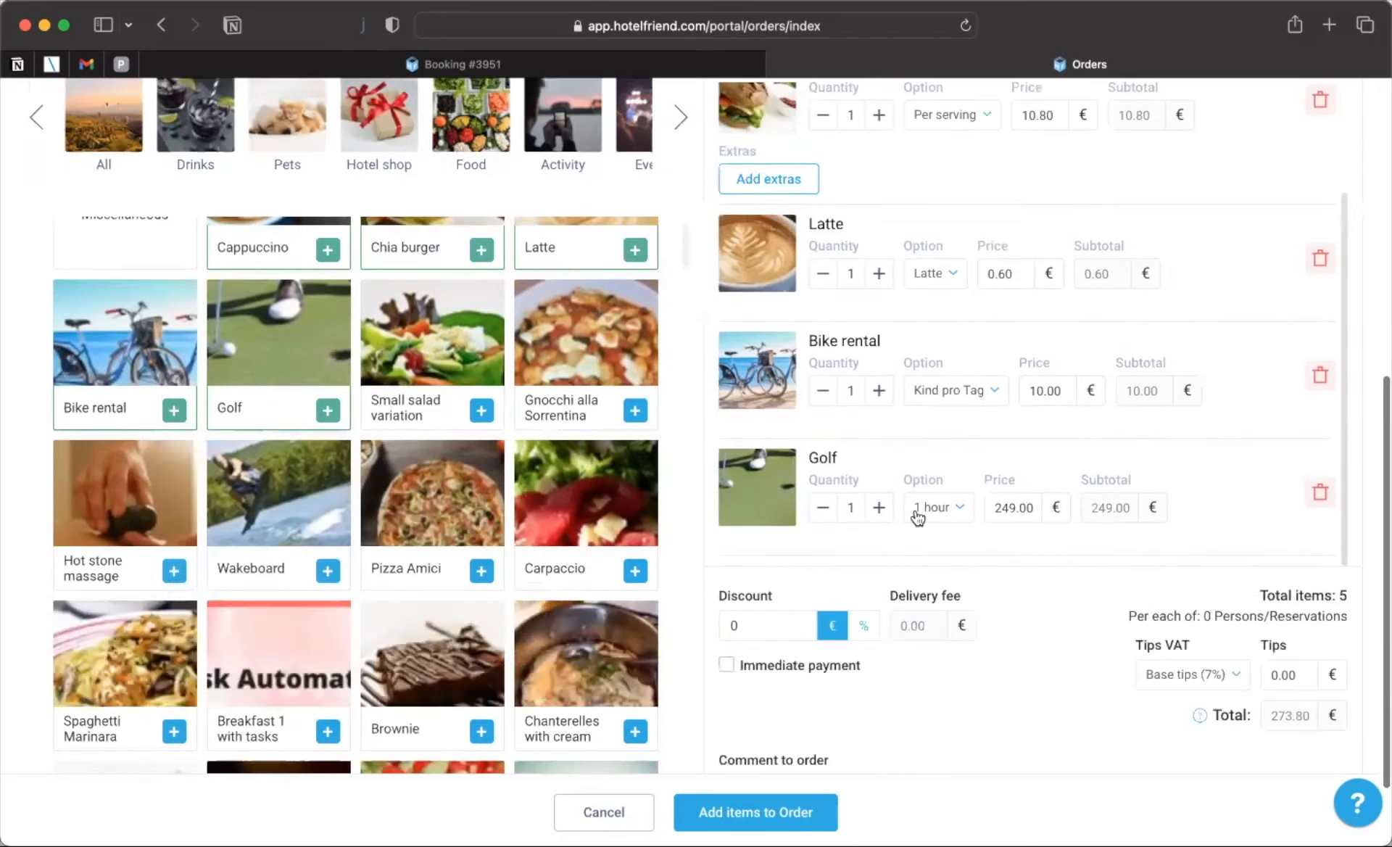
{"action": "left_click", "coordinate": [733, 625]}
{"action": "type", "text": "10"}
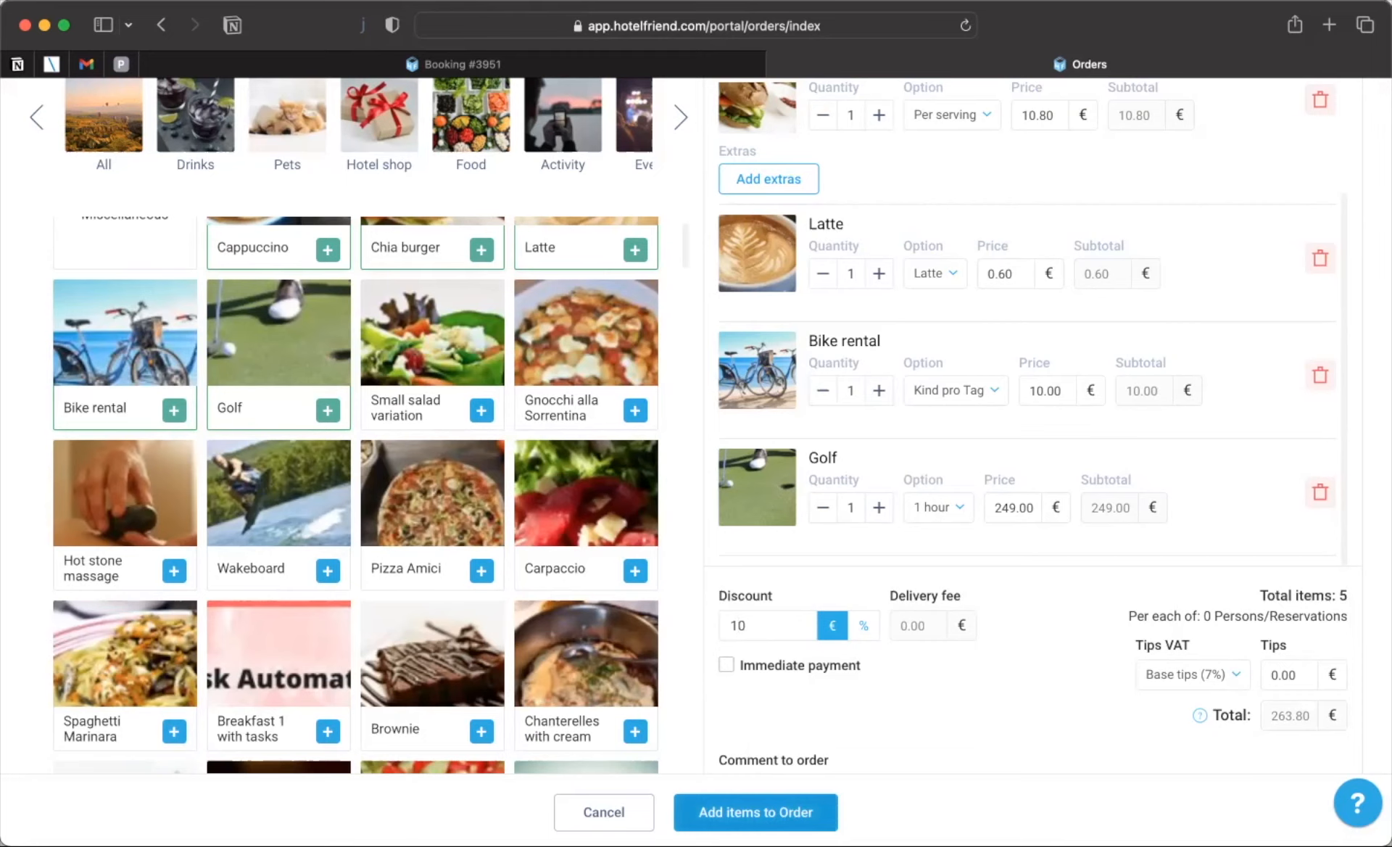
{"action": "left_click", "coordinate": [764, 816]}
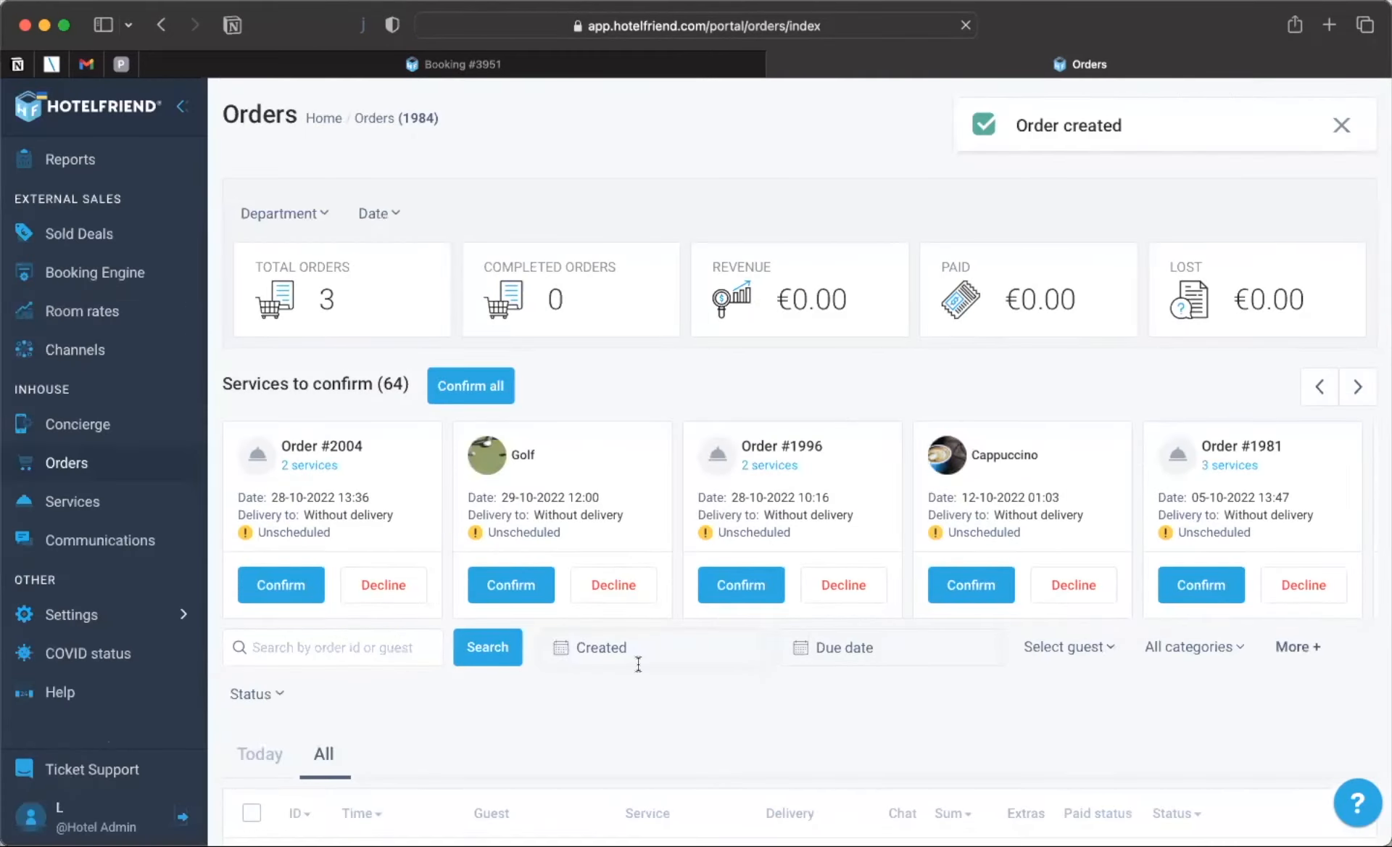
- Open the newly created five-service virtual guest order and examine its items, discounts and balance
{"action": "scroll", "coordinate": [637, 661], "scroll_direction": "down", "scroll_amount": 4}
{"action": "left_click", "coordinate": [406, 608]}
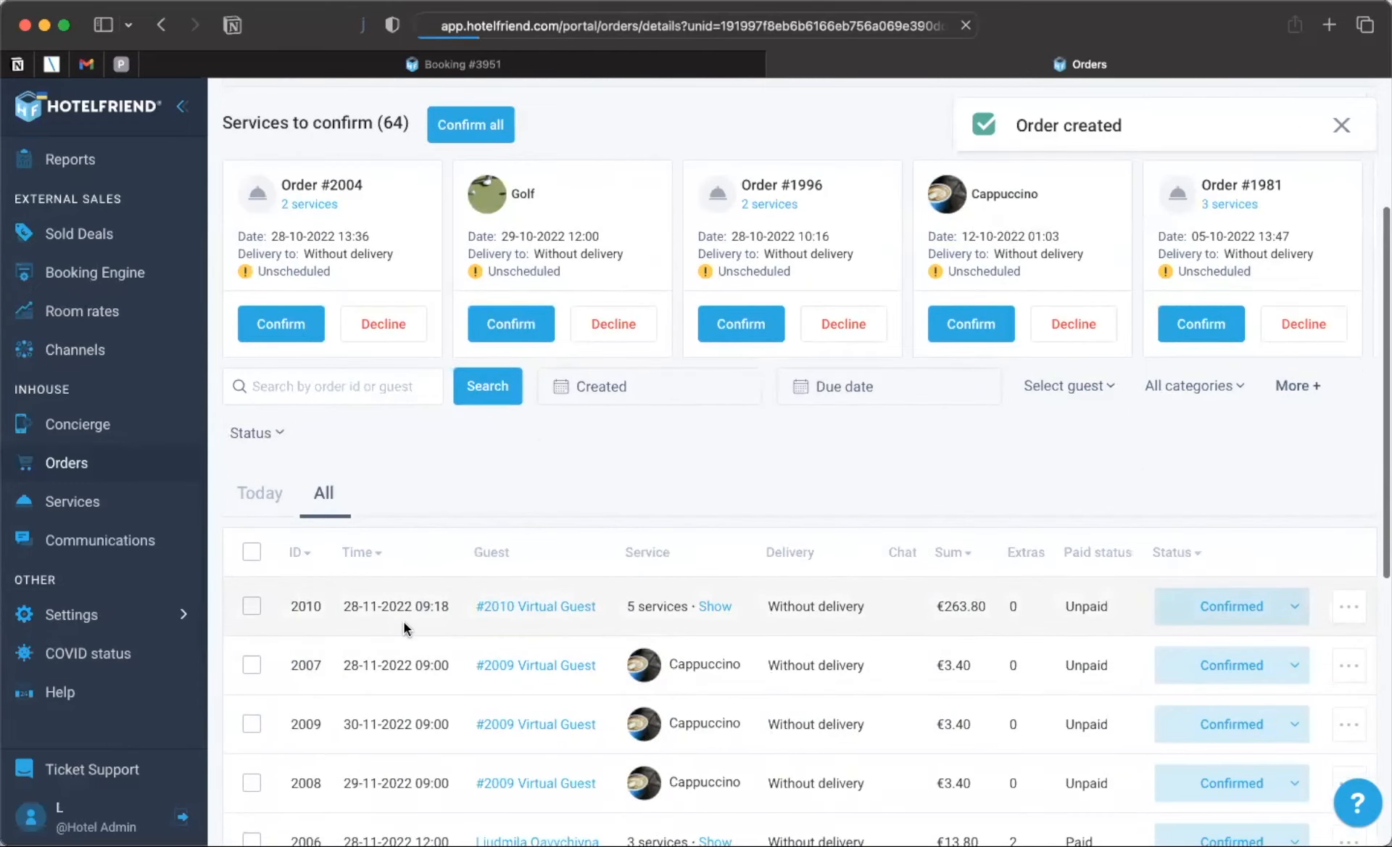
{"action": "scroll", "coordinate": [608, 611], "scroll_direction": "down", "scroll_amount": 6}
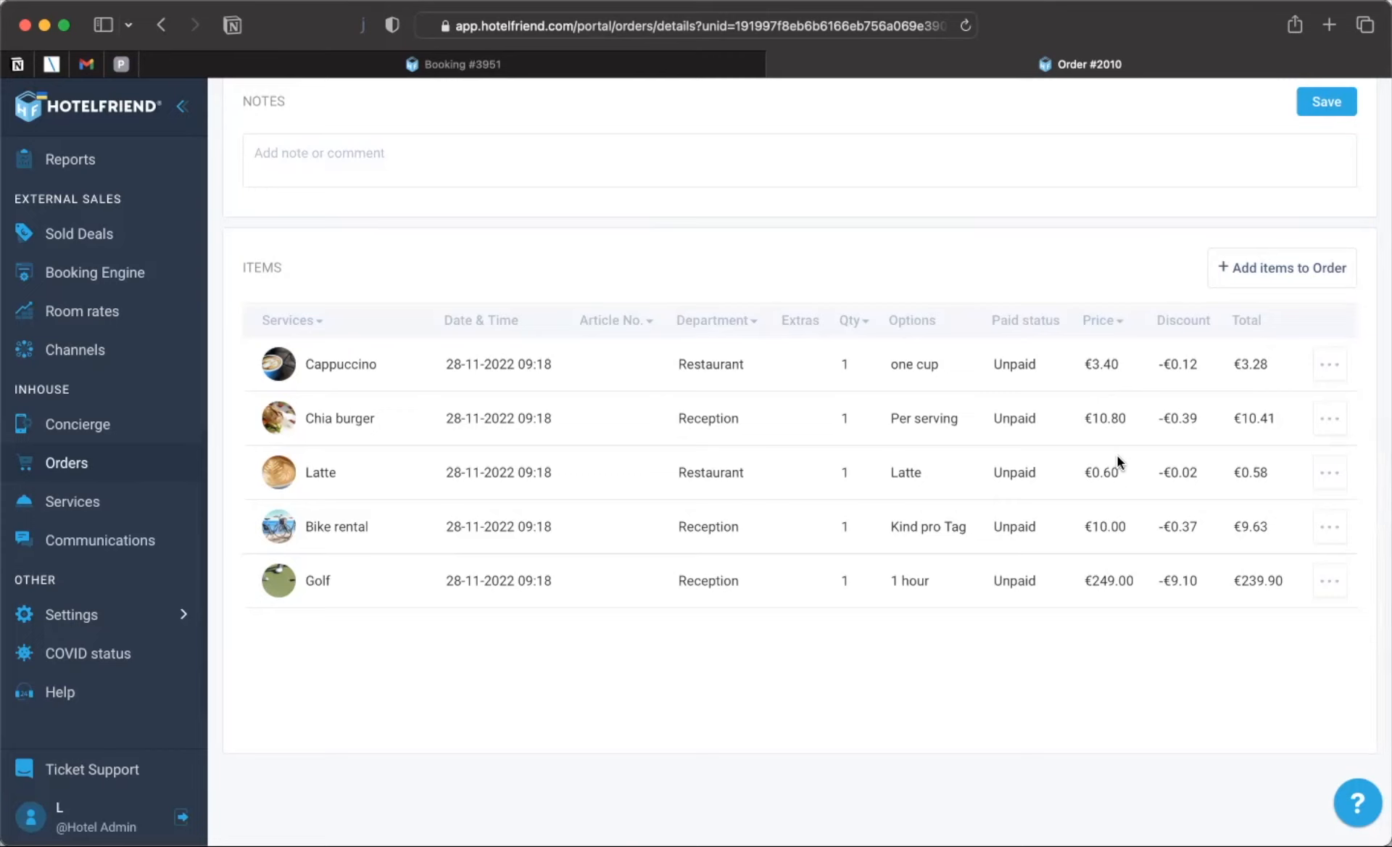
{"action": "scroll", "coordinate": [1116, 455], "scroll_direction": "up", "scroll_amount": 6}
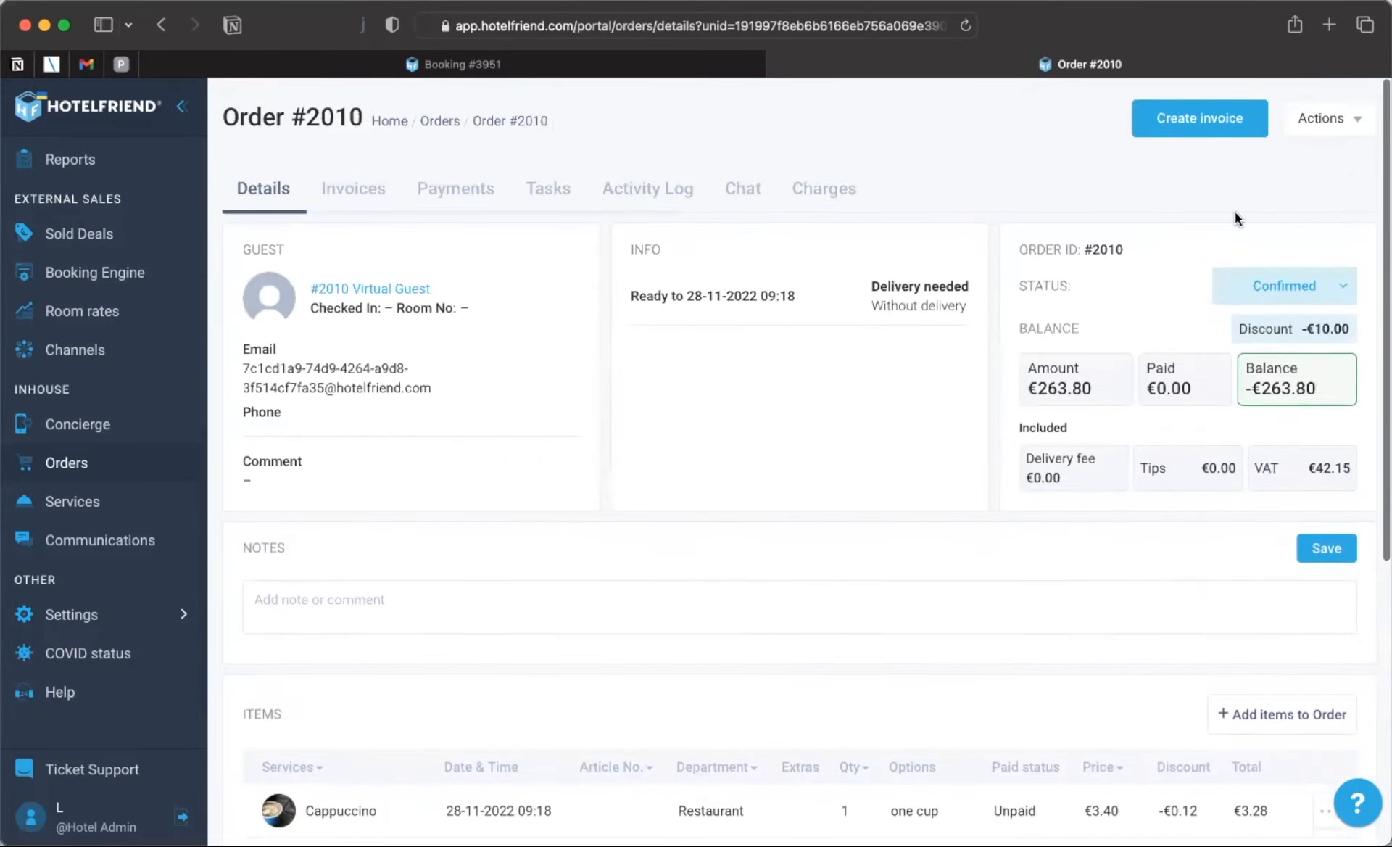
- Create an invoice for the virtual guest order, covering all five items and paid in cash
{"action": "left_click", "coordinate": [1209, 125]}
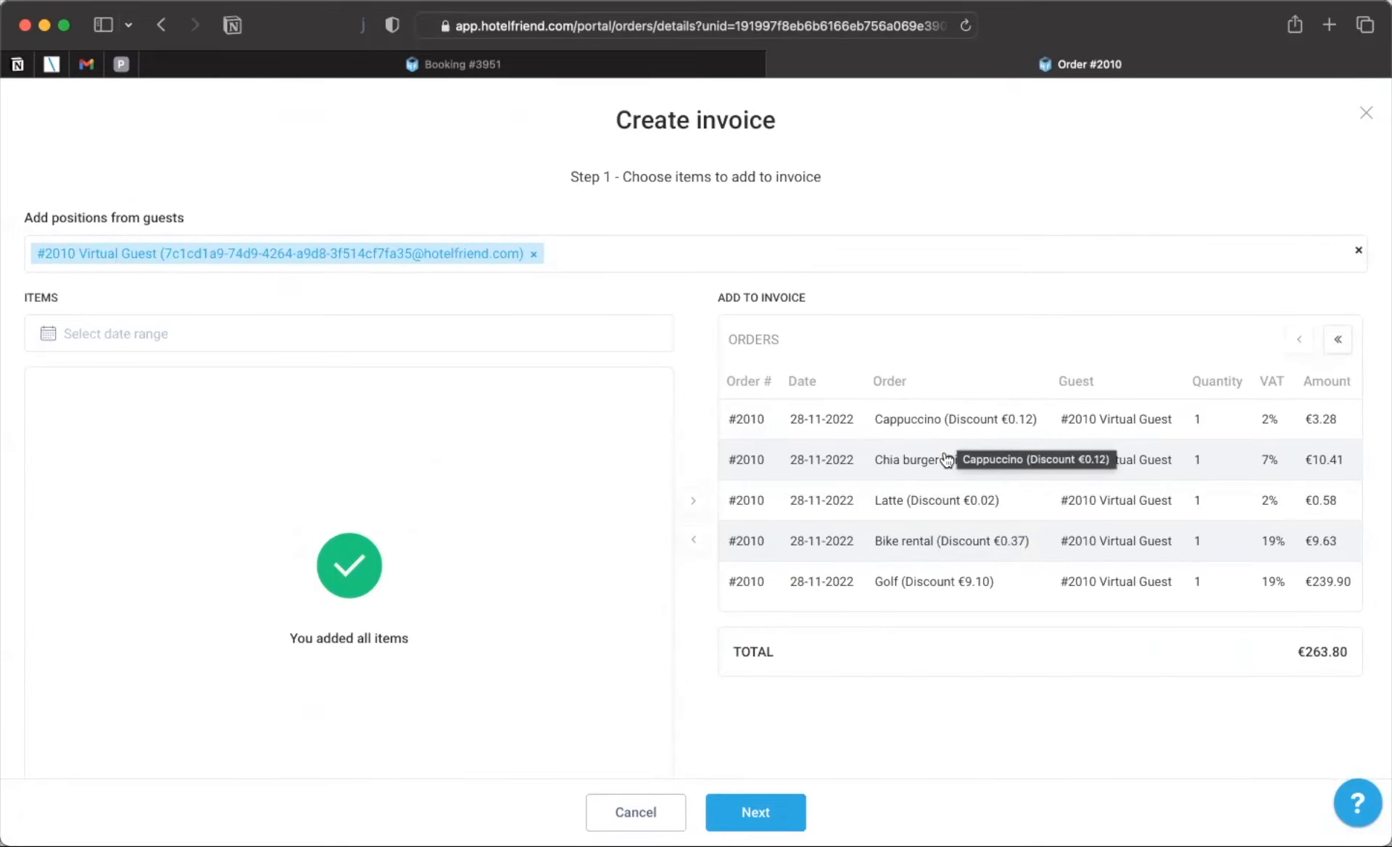
{"action": "left_click", "coordinate": [777, 812]}
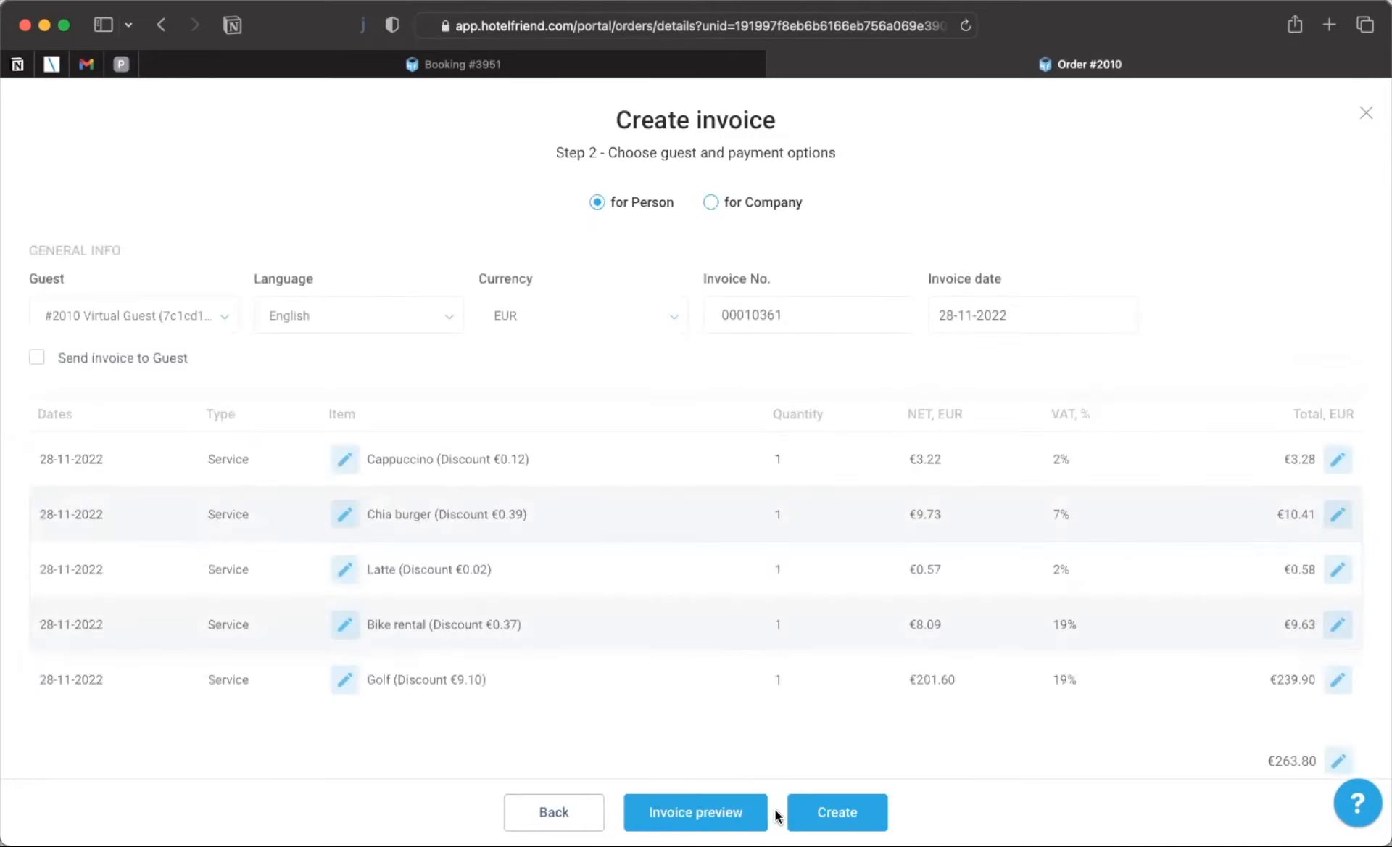
{"action": "scroll", "coordinate": [674, 620], "scroll_direction": "down", "scroll_amount": 5}
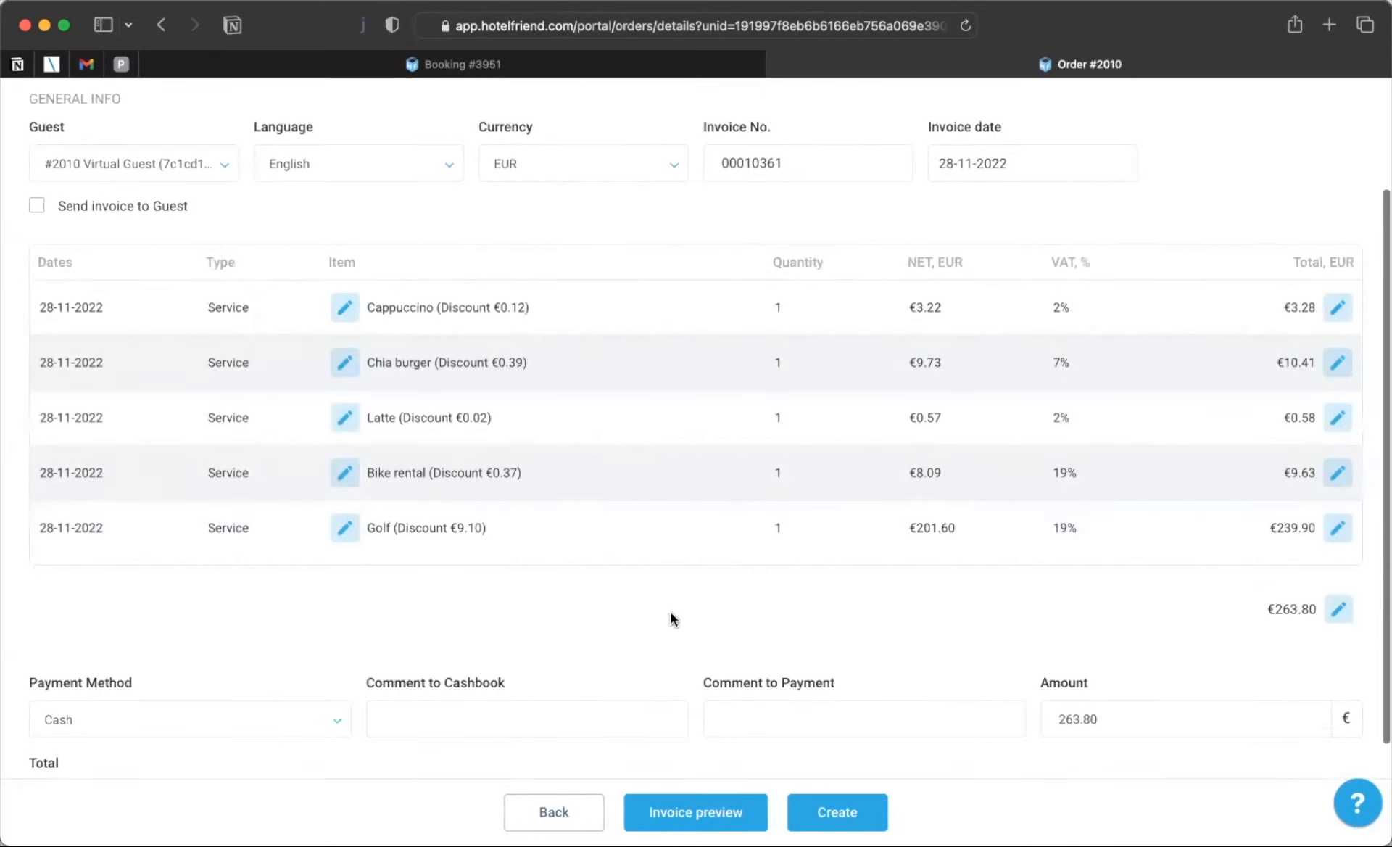
{"action": "left_click", "coordinate": [837, 812]}
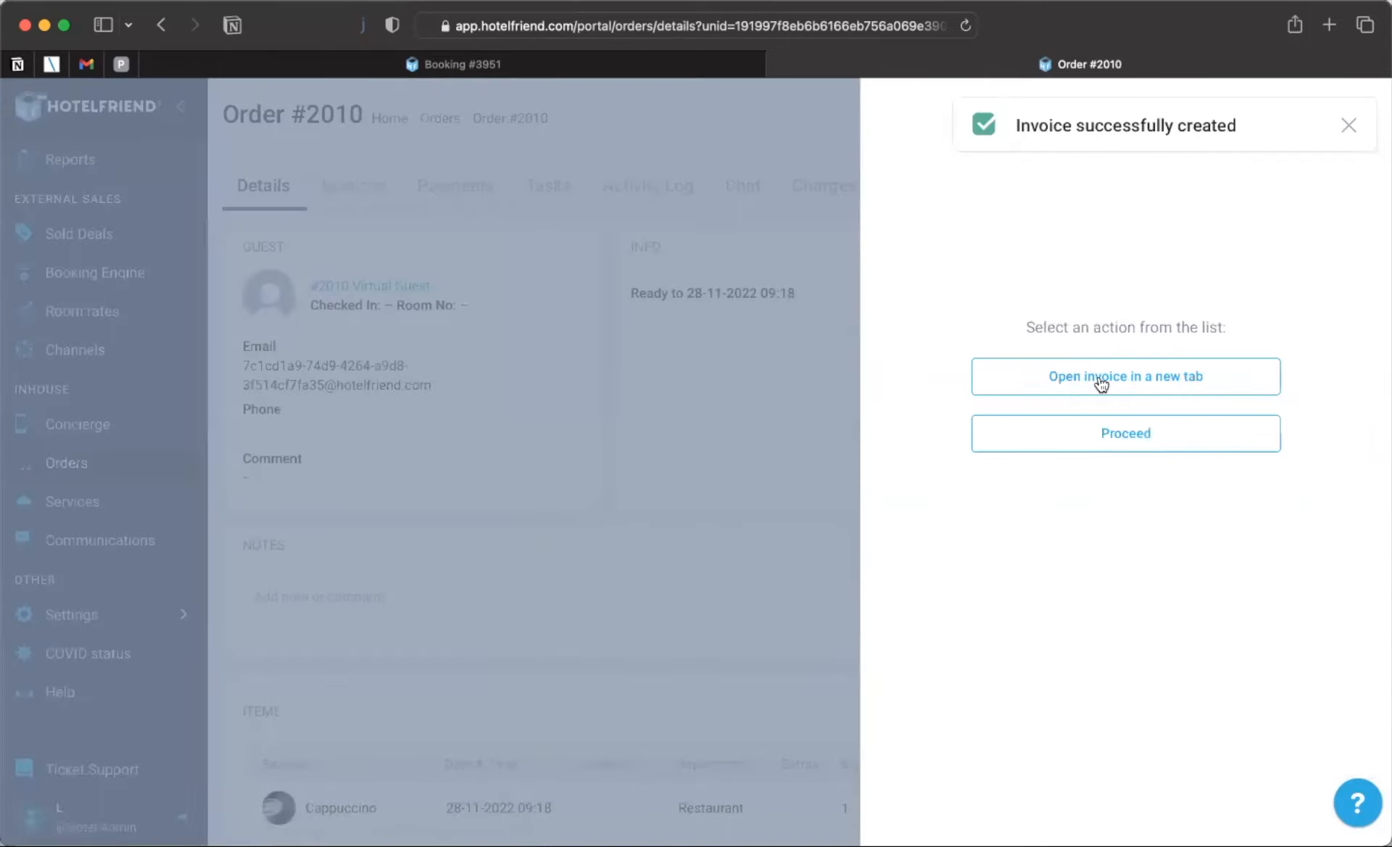
- Open the created invoice document, examine its items, discount, VAT and payment lines, and close it
{"action": "left_click", "coordinate": [1099, 377]}
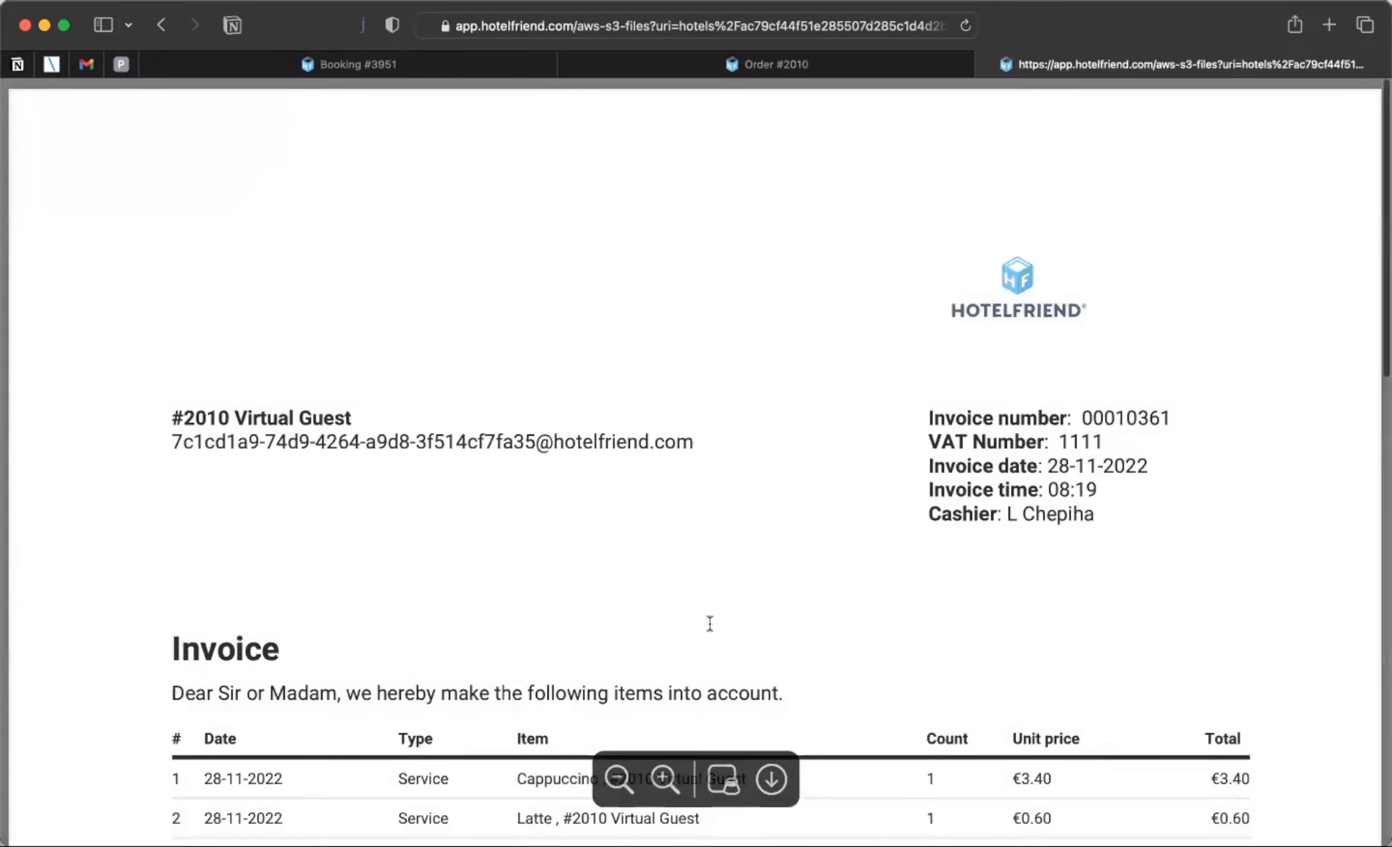
{"action": "scroll", "coordinate": [710, 623], "scroll_direction": "down", "scroll_amount": 5}
{"action": "scroll", "coordinate": [710, 623], "scroll_direction": "down", "scroll_amount": 3}
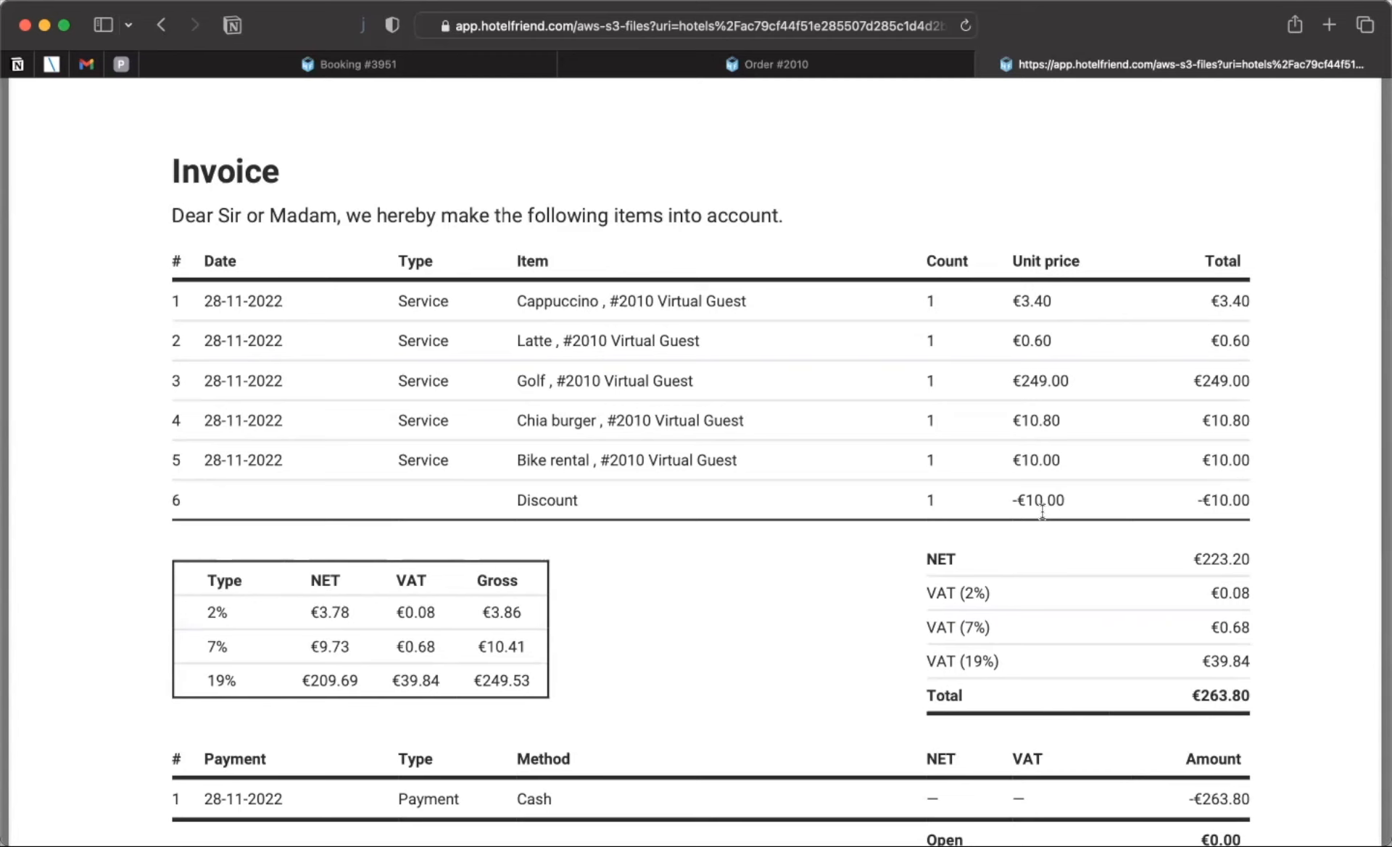
{"action": "key", "text": "super+w"}
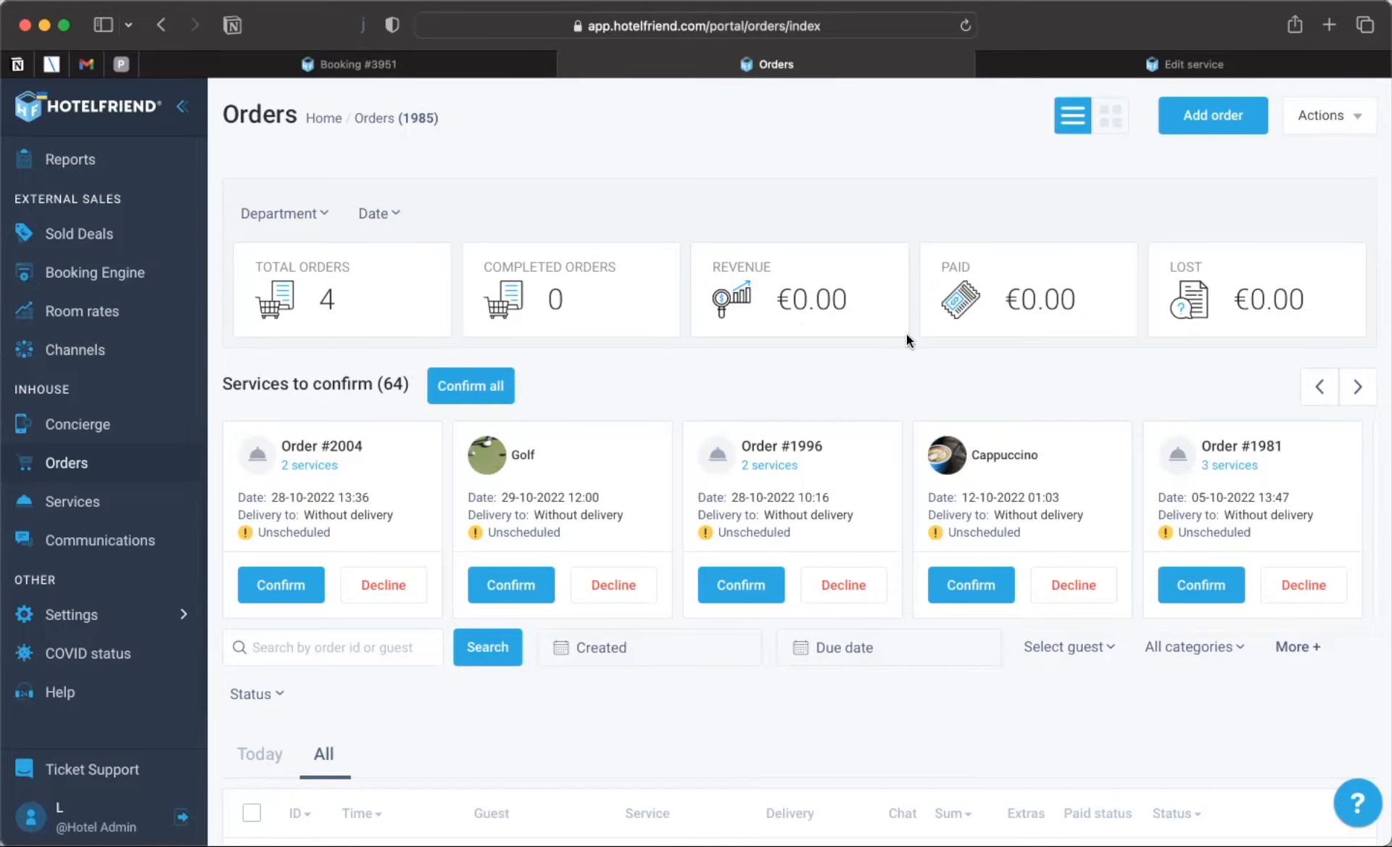
- Open the newest two-service order from the orders list and bring up its items
{"action": "scroll", "coordinate": [915, 439], "scroll_direction": "down", "scroll_amount": 5}
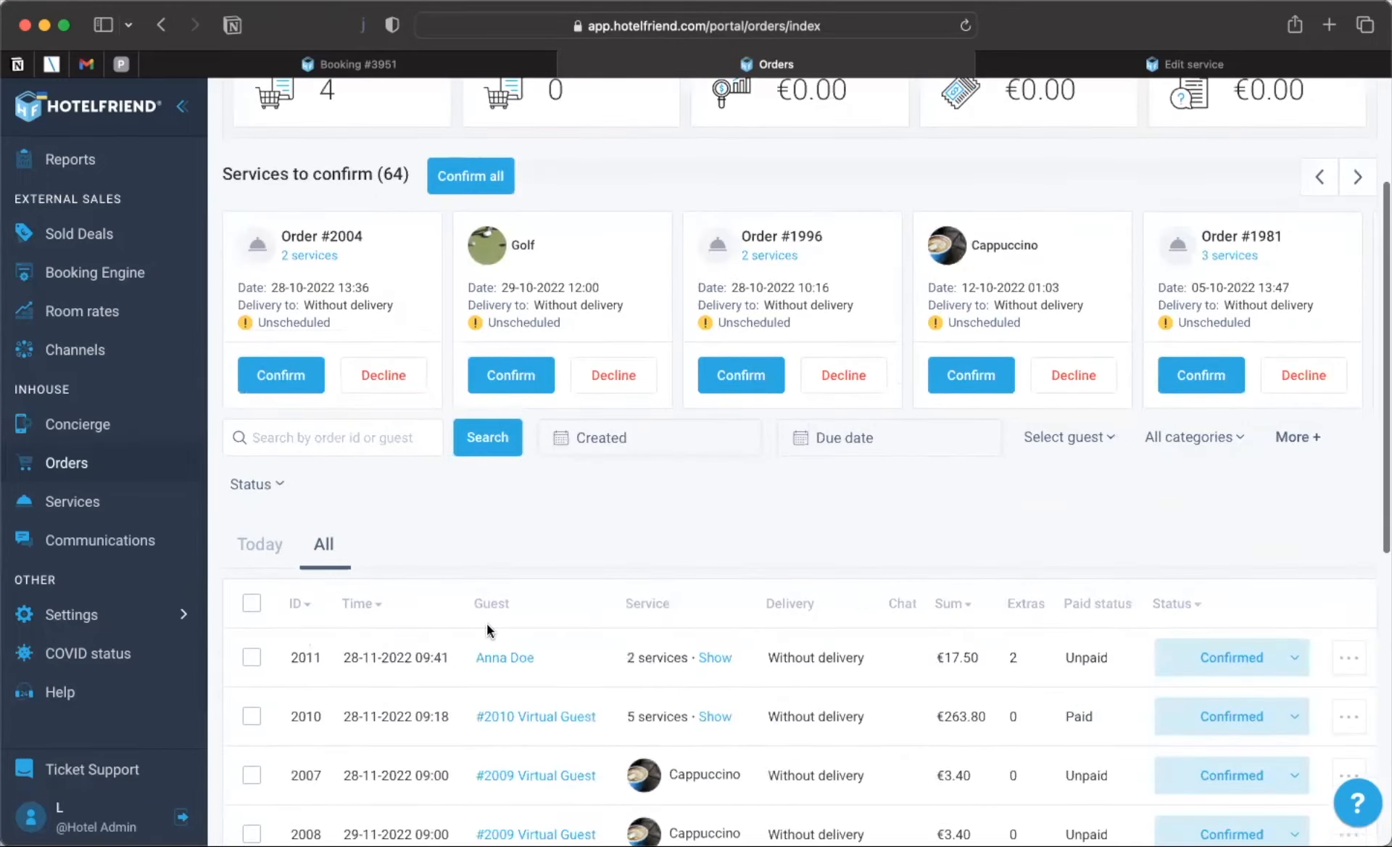
{"action": "left_click", "coordinate": [408, 637]}
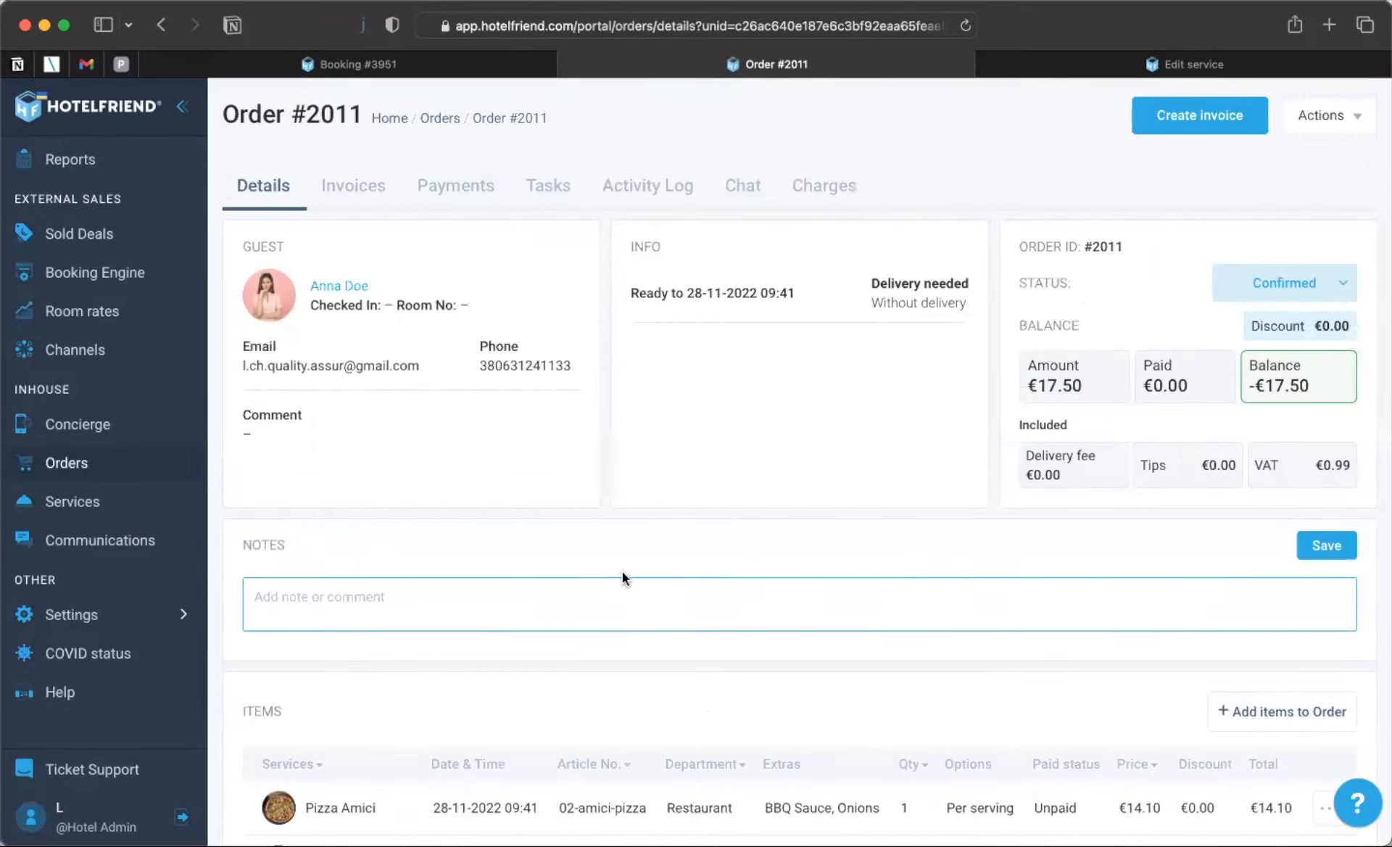
{"action": "scroll", "coordinate": [622, 572], "scroll_direction": "down", "scroll_amount": 5}
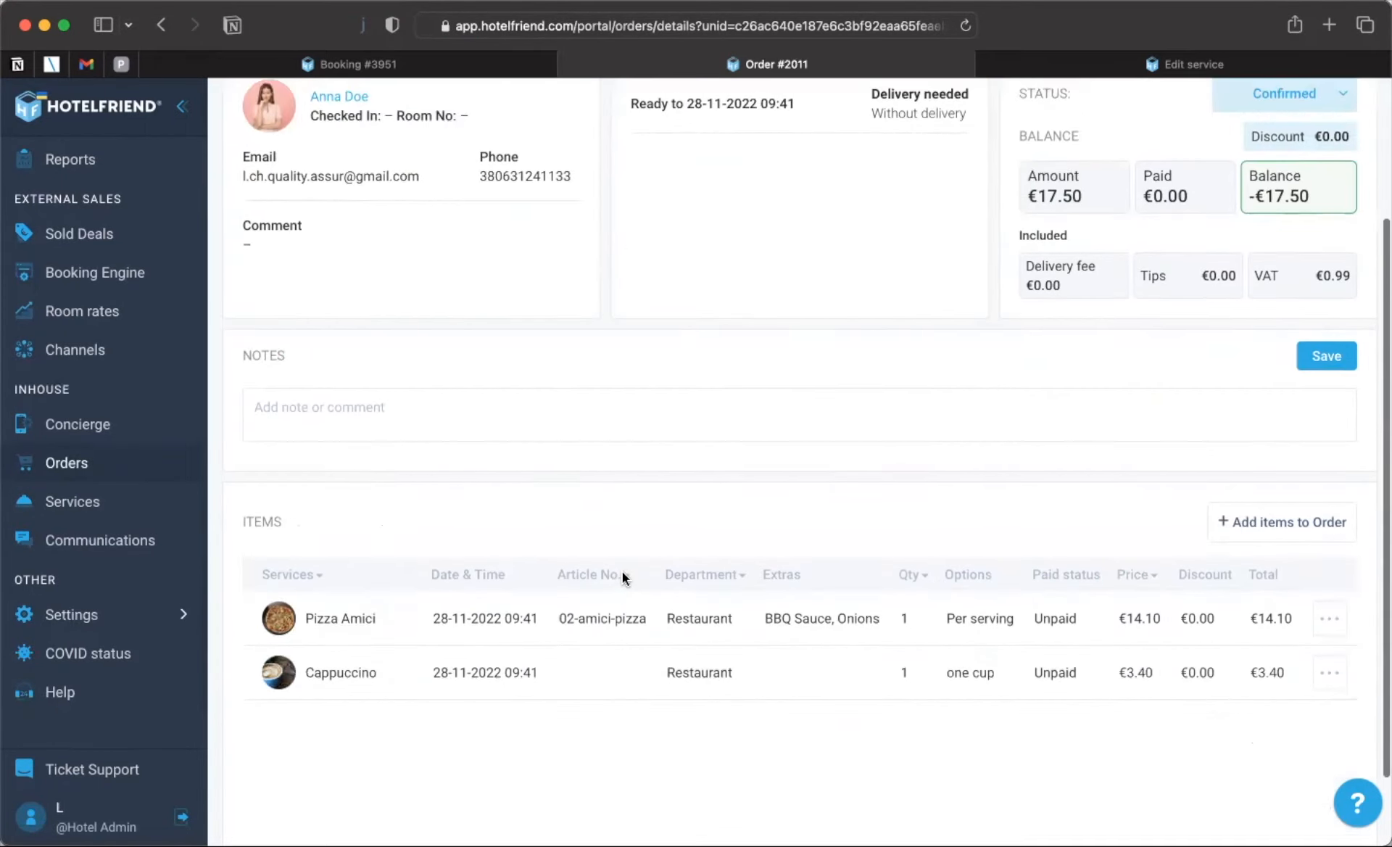
- Edit the Pizza Amici order item, setting its quantity to 2 and its discount to €10.00
{"action": "left_click", "coordinate": [1329, 527]}
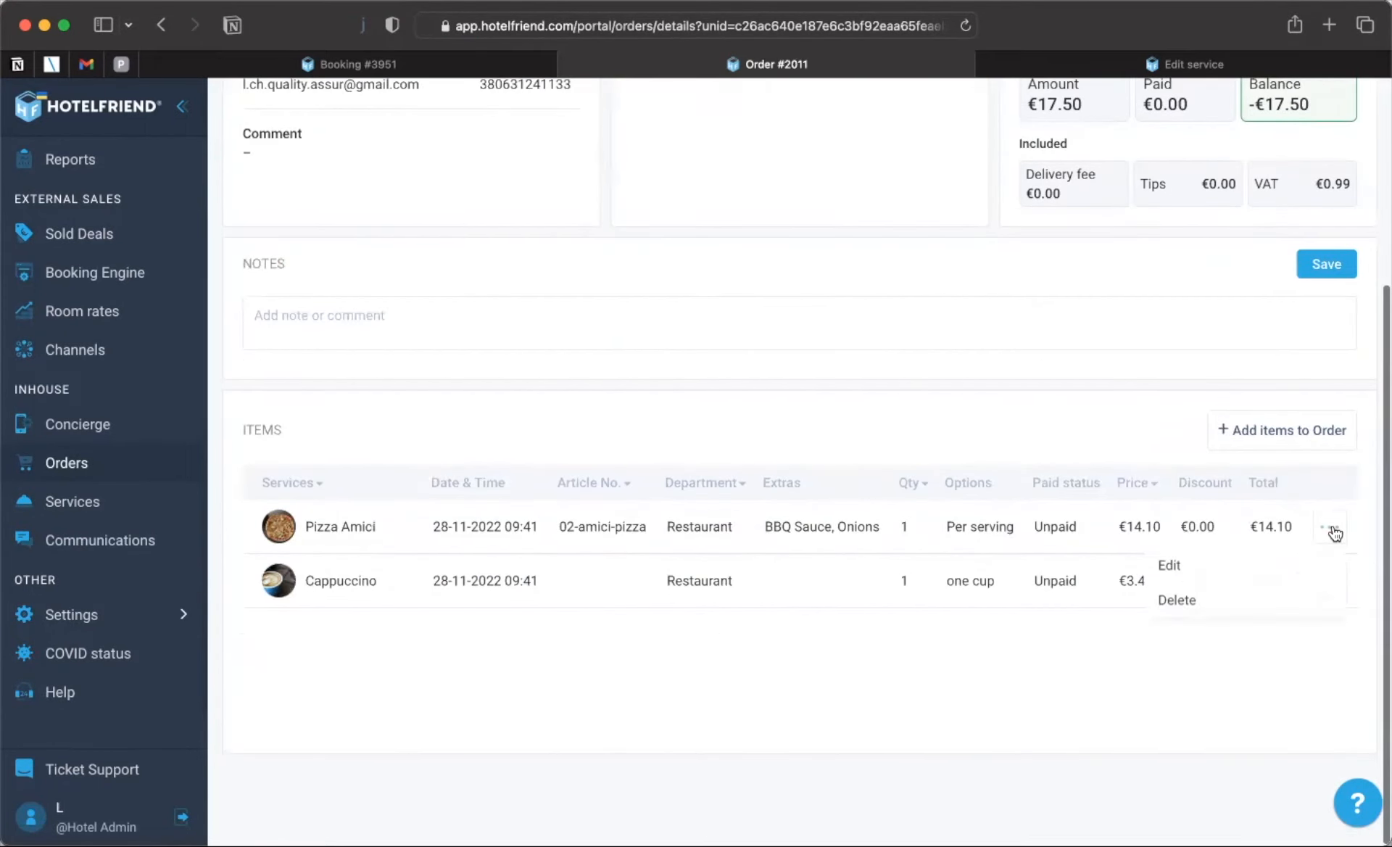
{"action": "left_click", "coordinate": [1203, 573]}
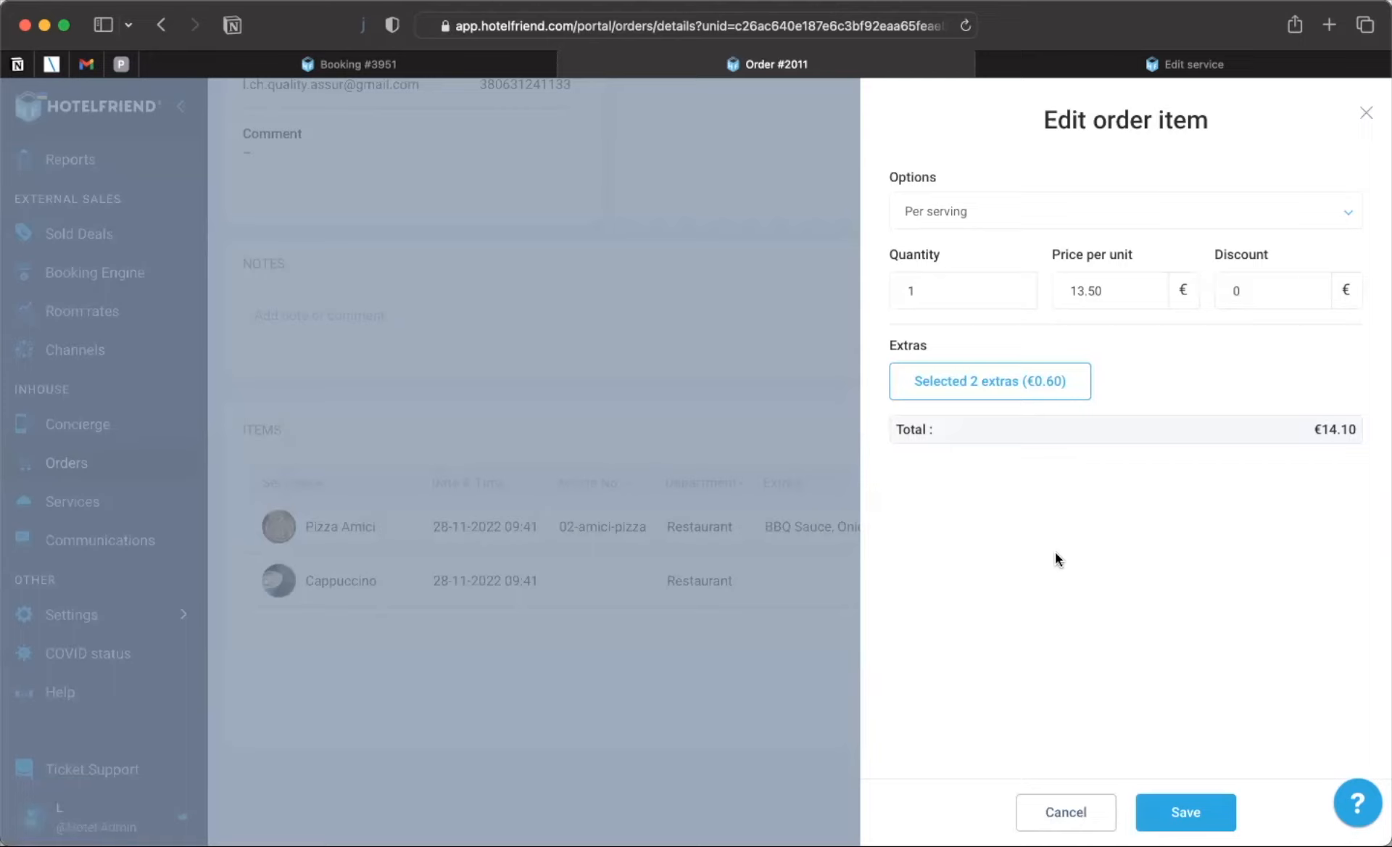
{"action": "left_click", "coordinate": [953, 287]}
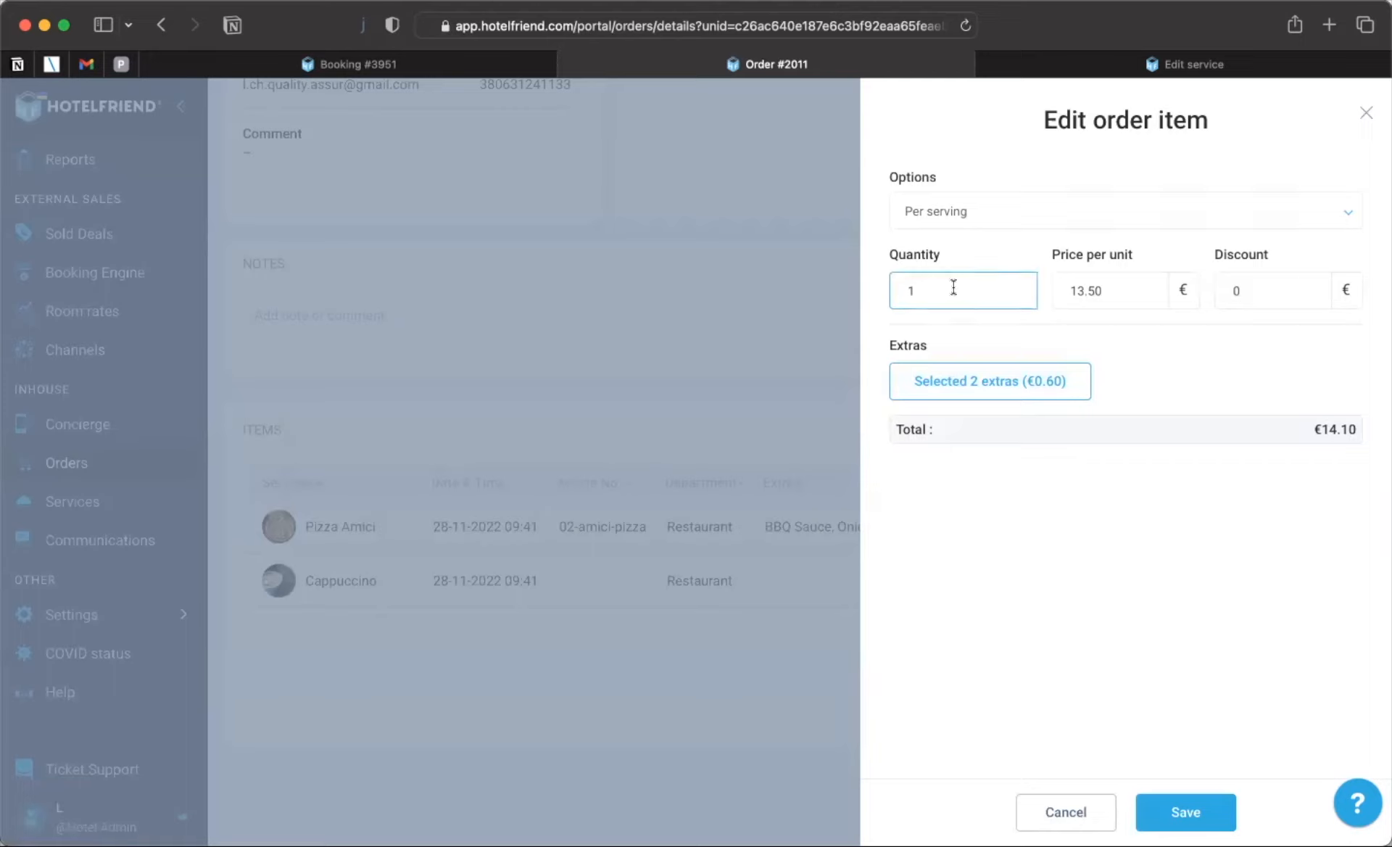
{"action": "key", "text": "BackSpace"}
{"action": "type", "text": "2"}
{"action": "left_click", "coordinate": [1228, 293]}
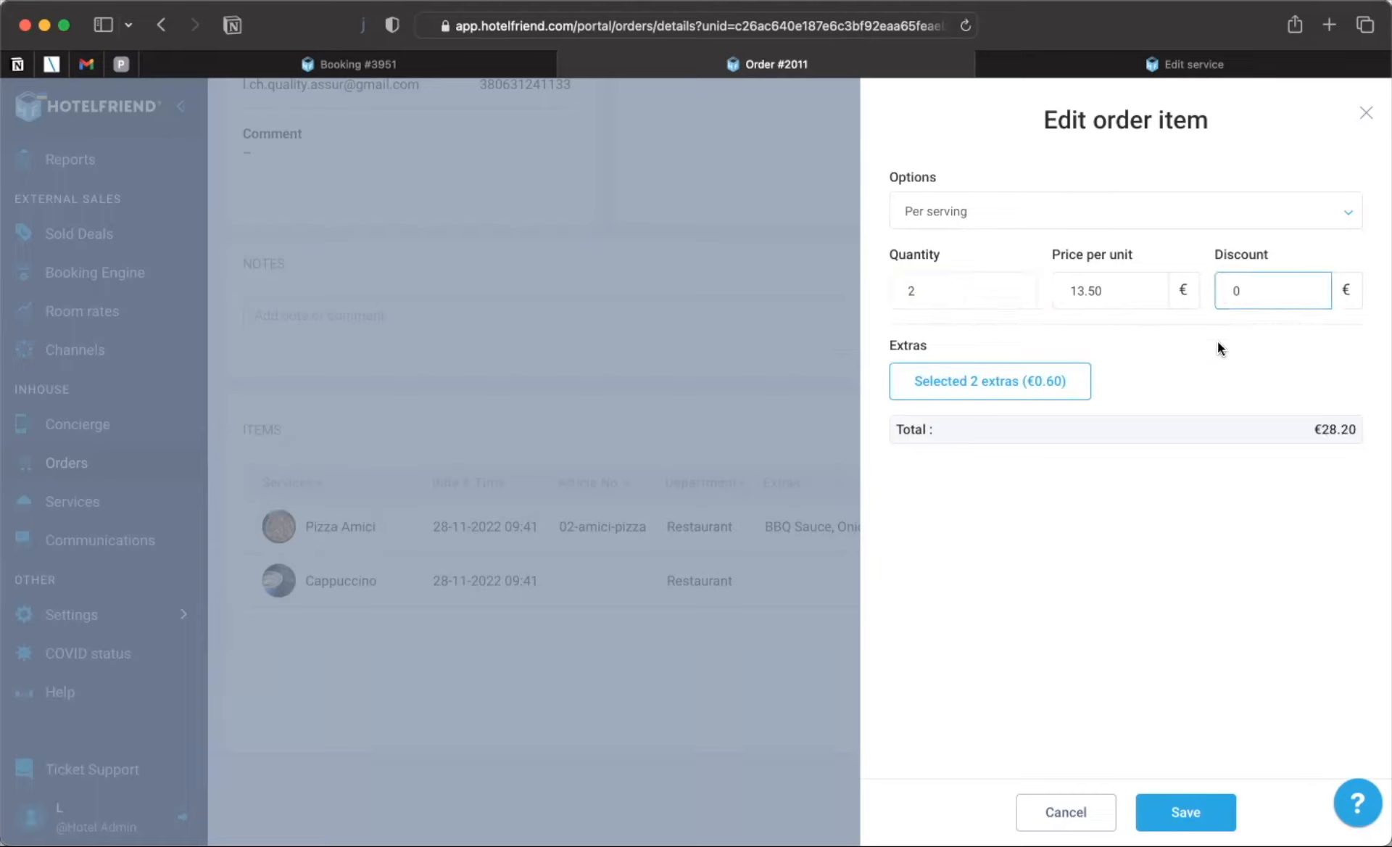
{"action": "type", "text": "1"}
{"action": "left_click", "coordinate": [1163, 368]}
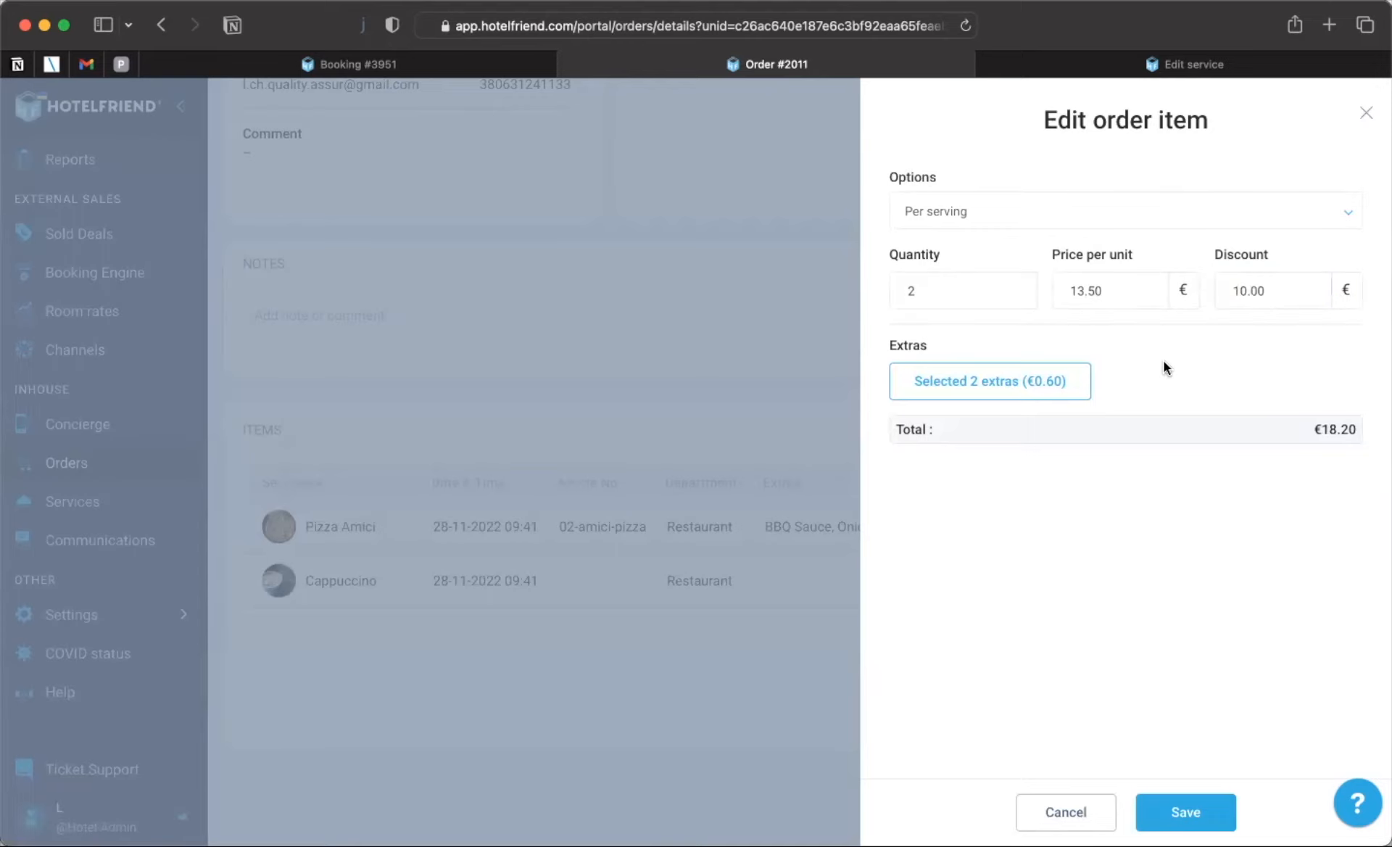
- Add Feta Cheese to the Pizza Amici extras, remove Onions, and save the order item
{"action": "left_click", "coordinate": [1006, 380]}
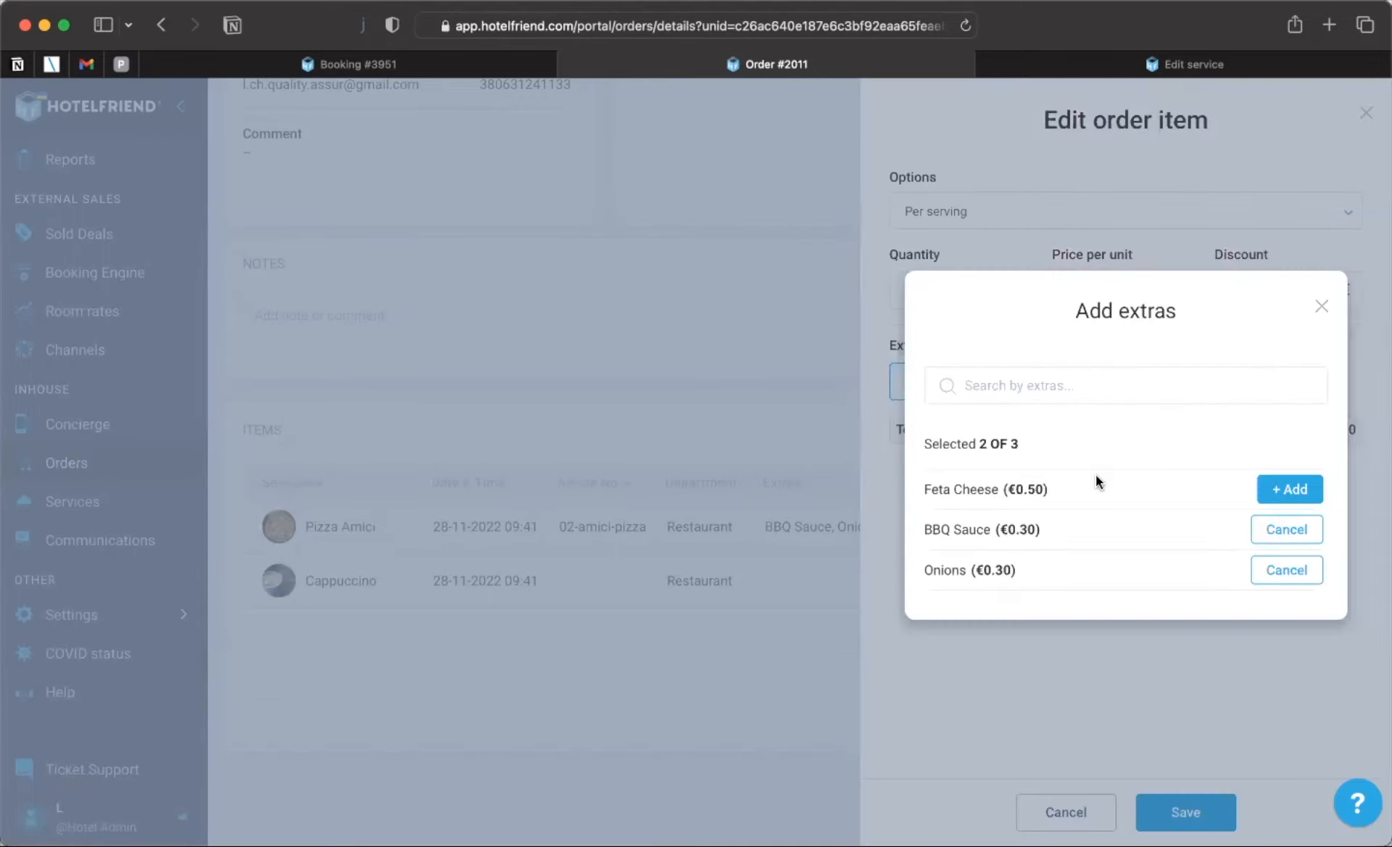
{"action": "left_click", "coordinate": [1285, 491]}
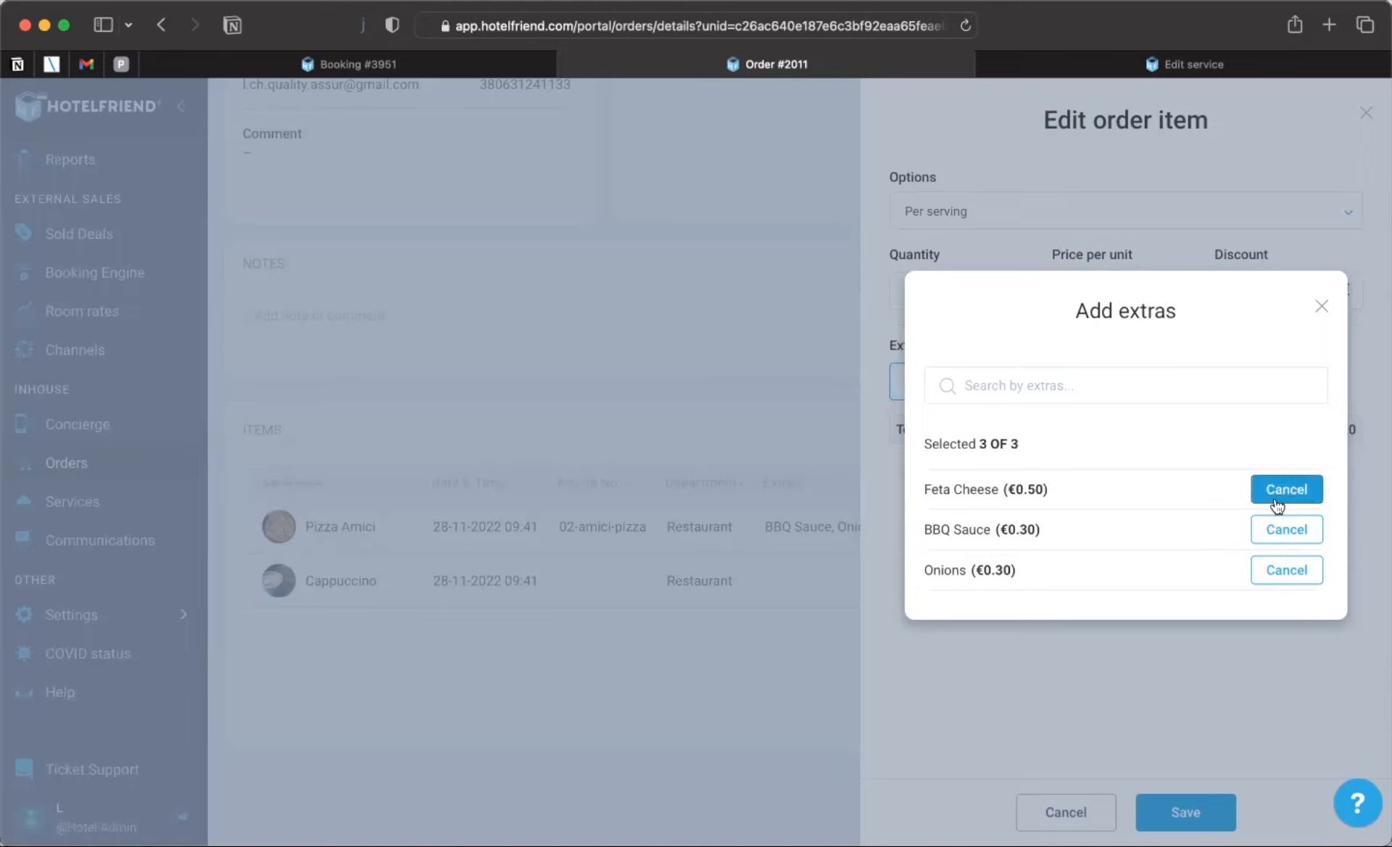
{"action": "left_click", "coordinate": [1283, 571]}
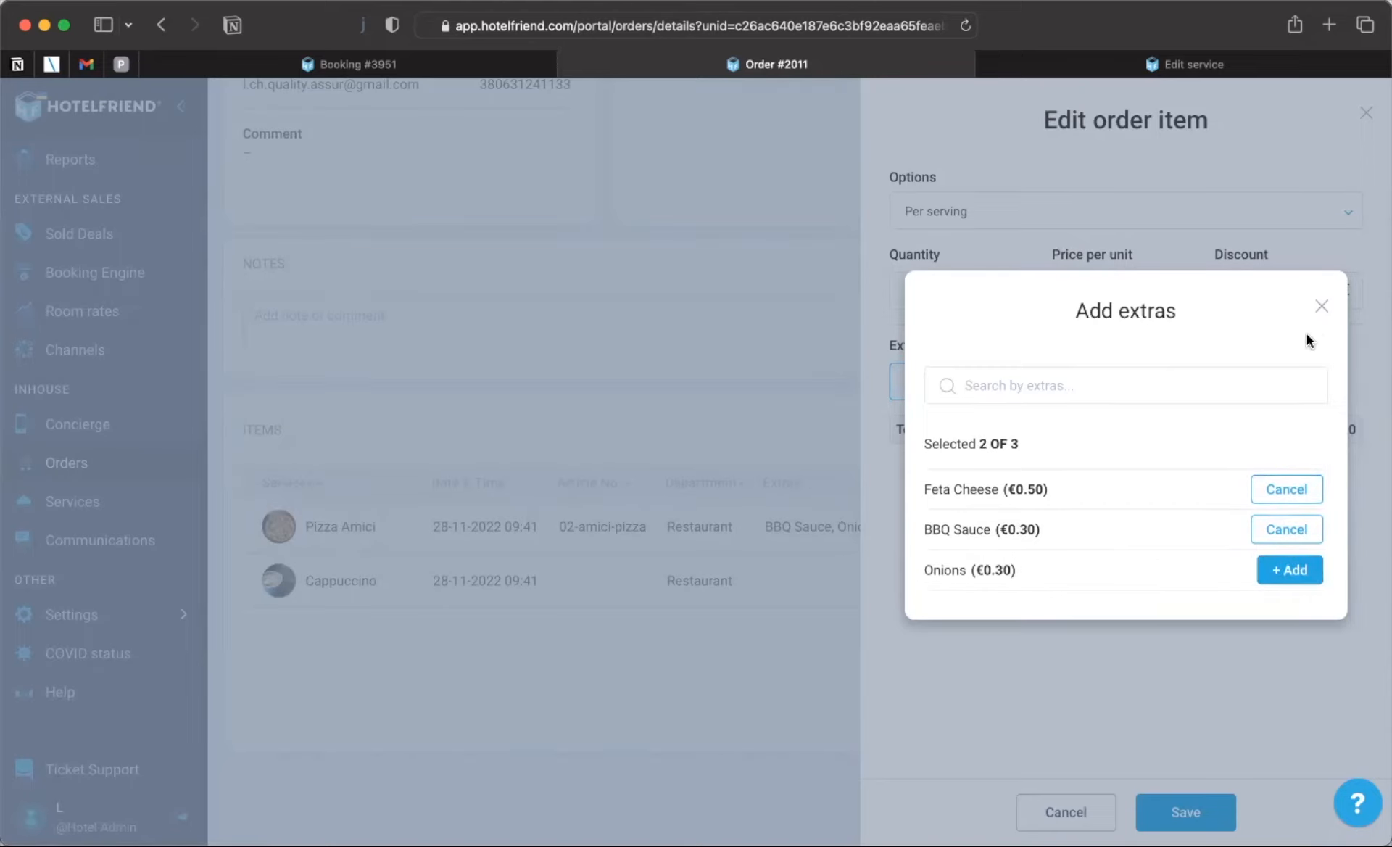
{"action": "left_click", "coordinate": [1320, 307]}
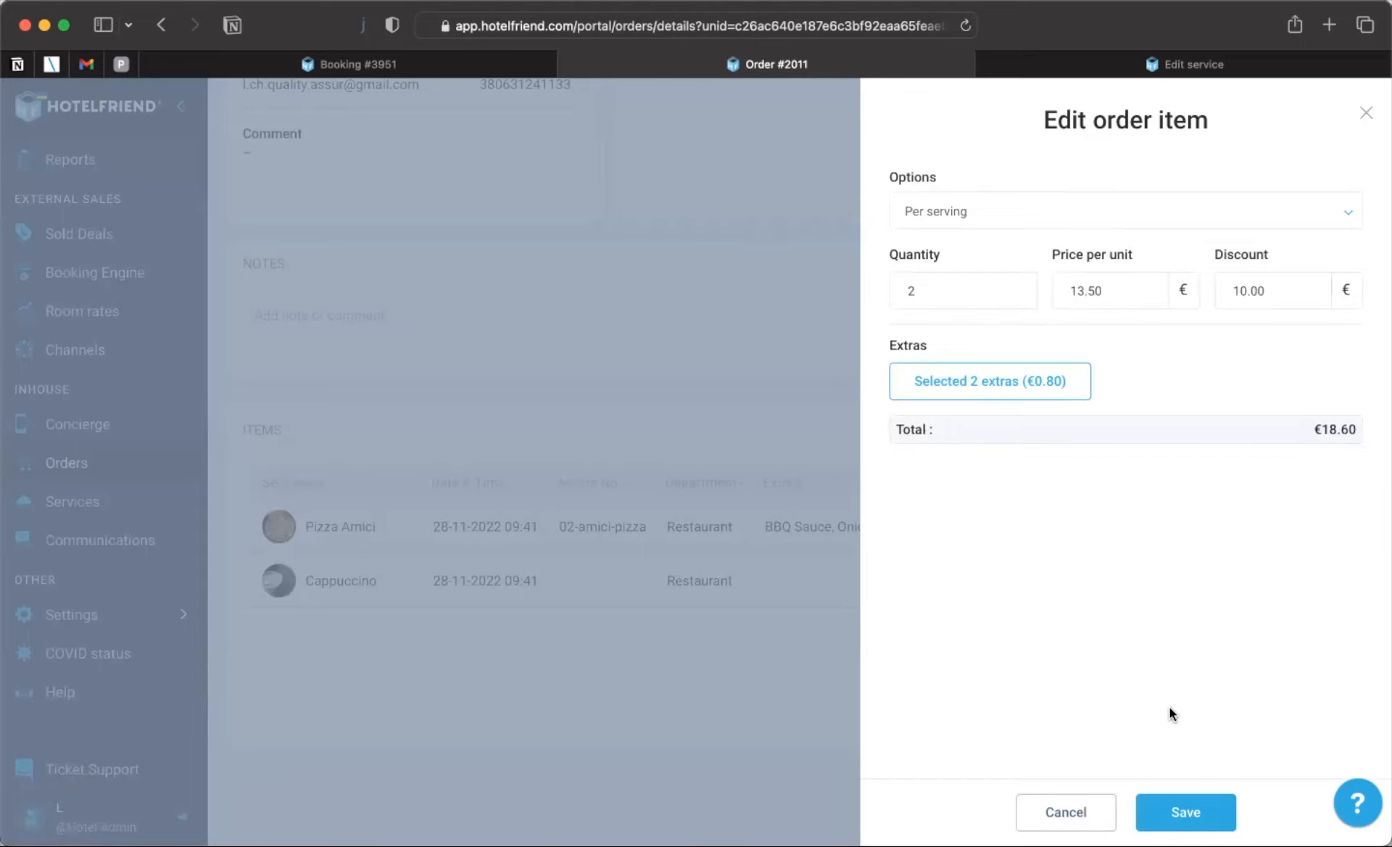
{"action": "left_click", "coordinate": [1174, 811]}
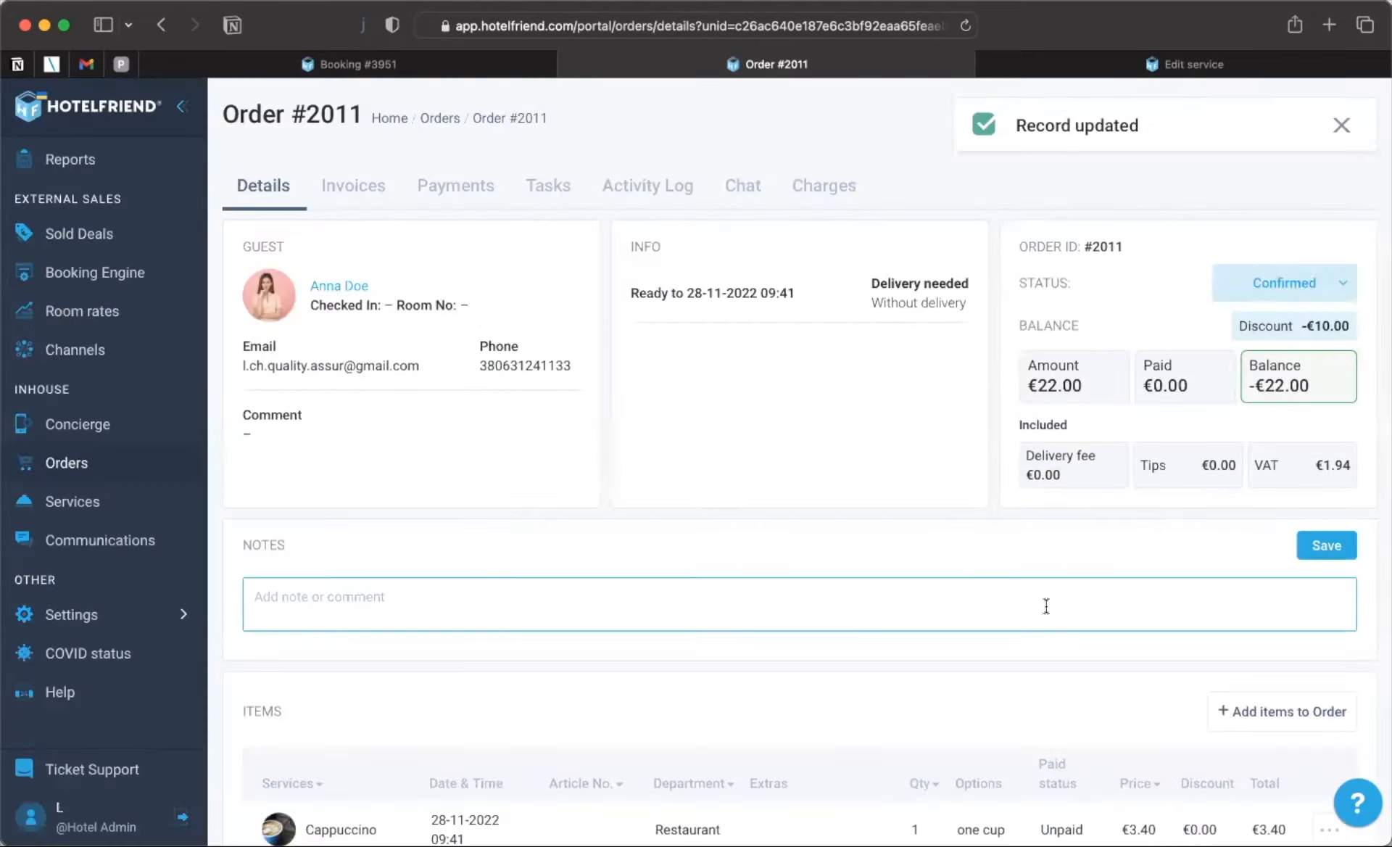
{"action": "scroll", "coordinate": [1044, 609], "scroll_direction": "down", "scroll_amount": 5}
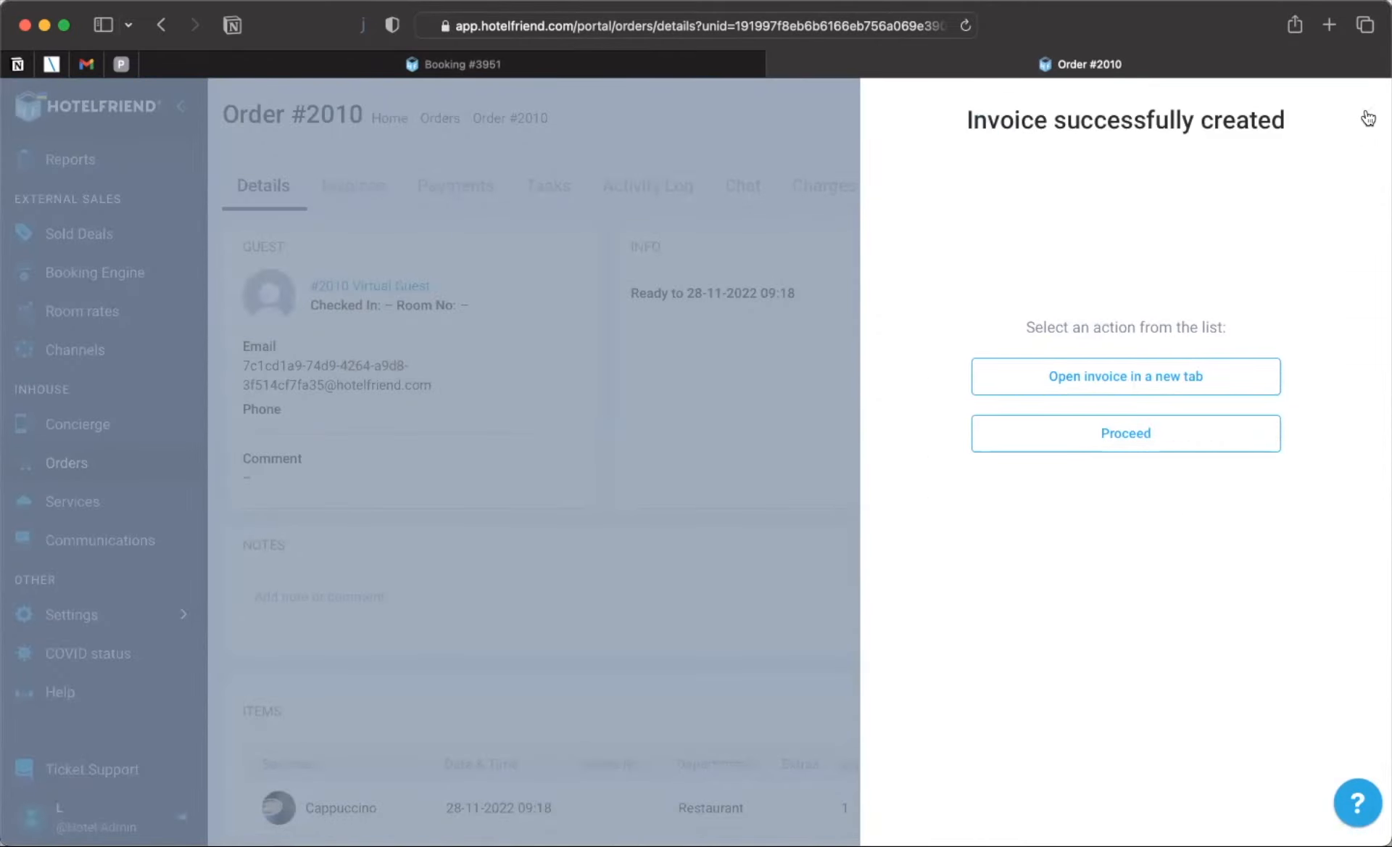
- Close the invoice confirmation, open the room 2 reservation for 30-11-2022 to 03-12-2022, and start creating its invoice
{"action": "left_click", "coordinate": [1368, 118]}
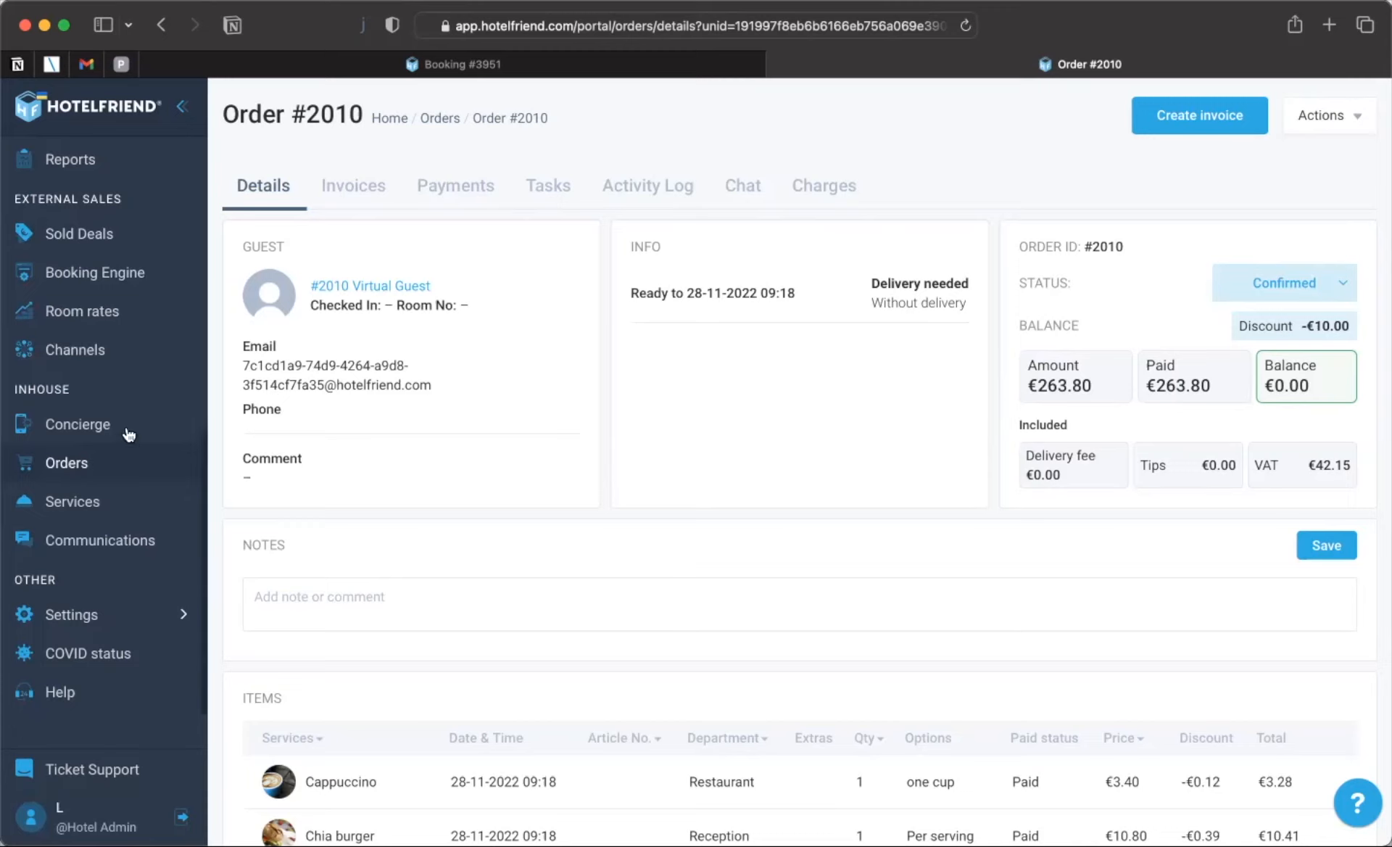
{"action": "scroll", "coordinate": [112, 380], "scroll_direction": "up", "scroll_amount": 10}
{"action": "scroll", "coordinate": [114, 390], "scroll_direction": "down", "scroll_amount": 1}
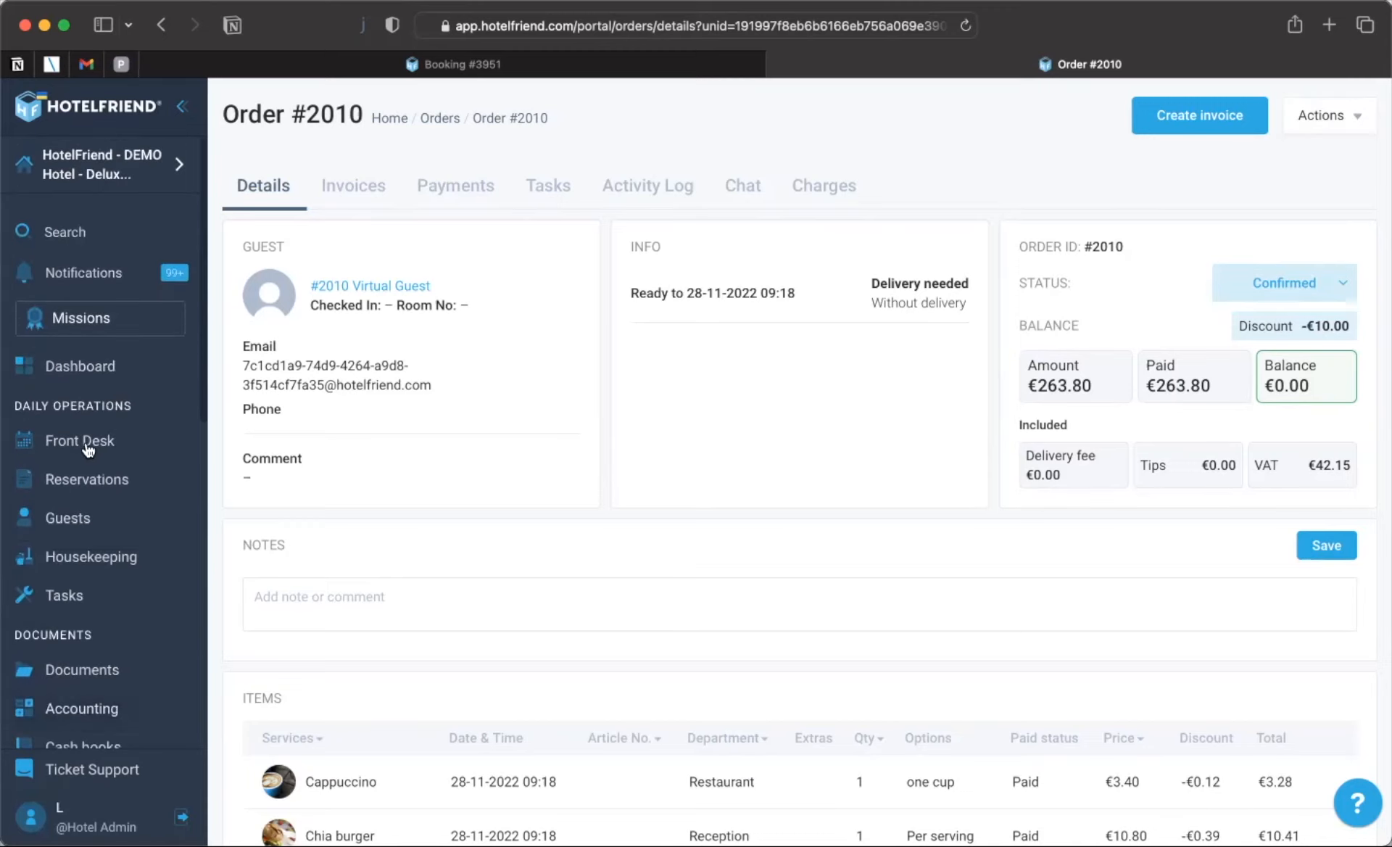
{"action": "left_click", "coordinate": [102, 480]}
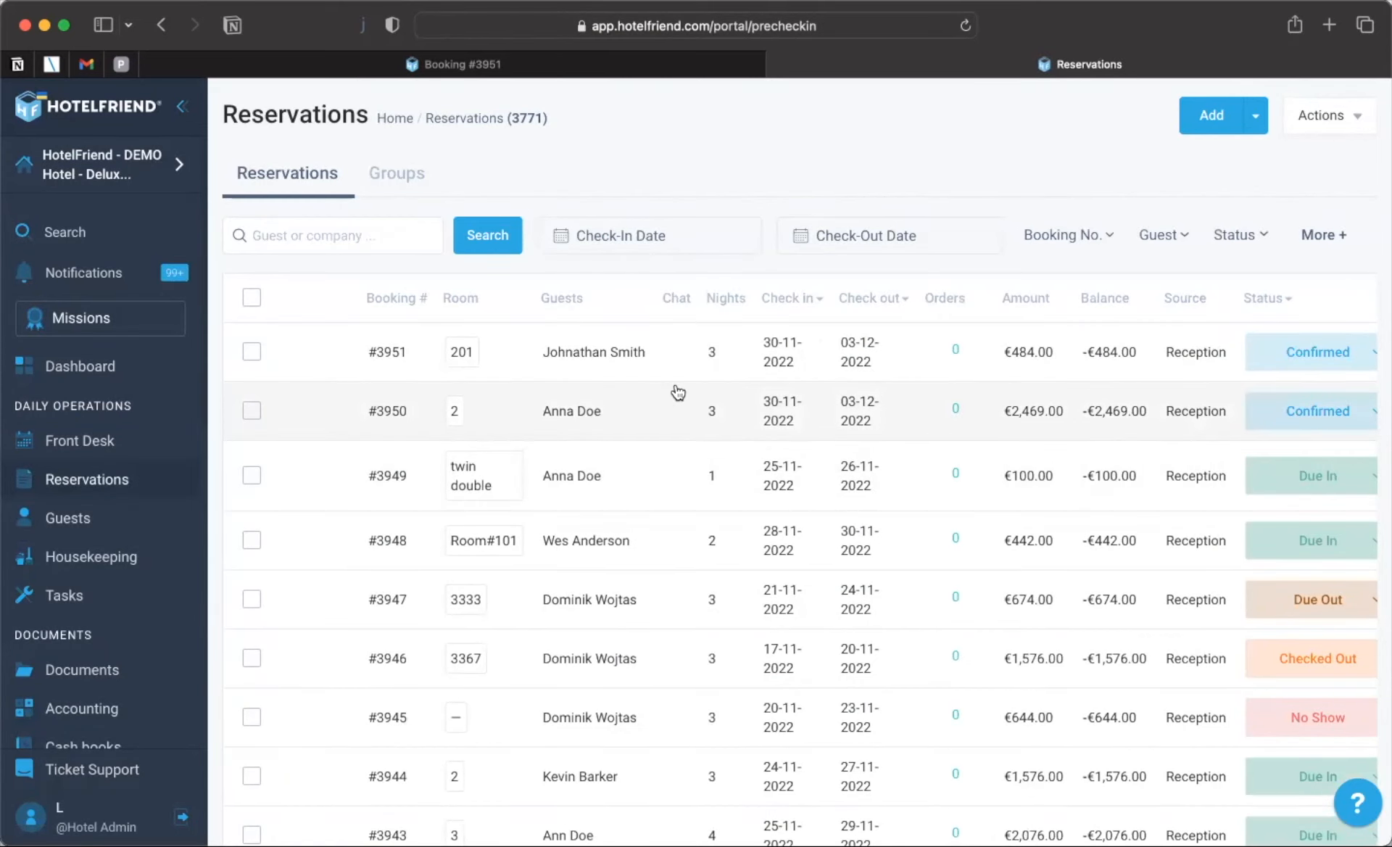
{"action": "left_click", "coordinate": [667, 407]}
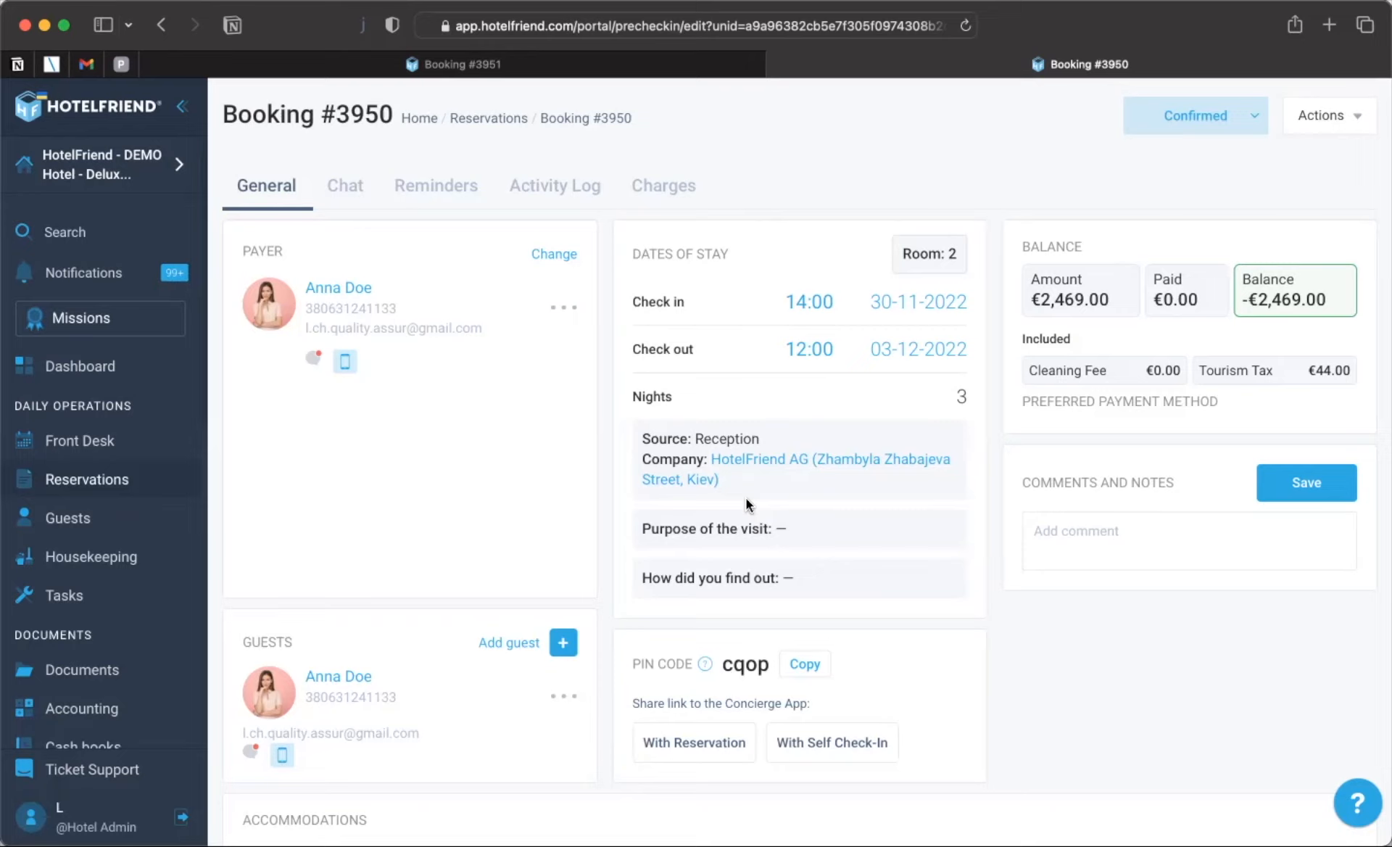
{"action": "left_click", "coordinate": [1326, 116]}
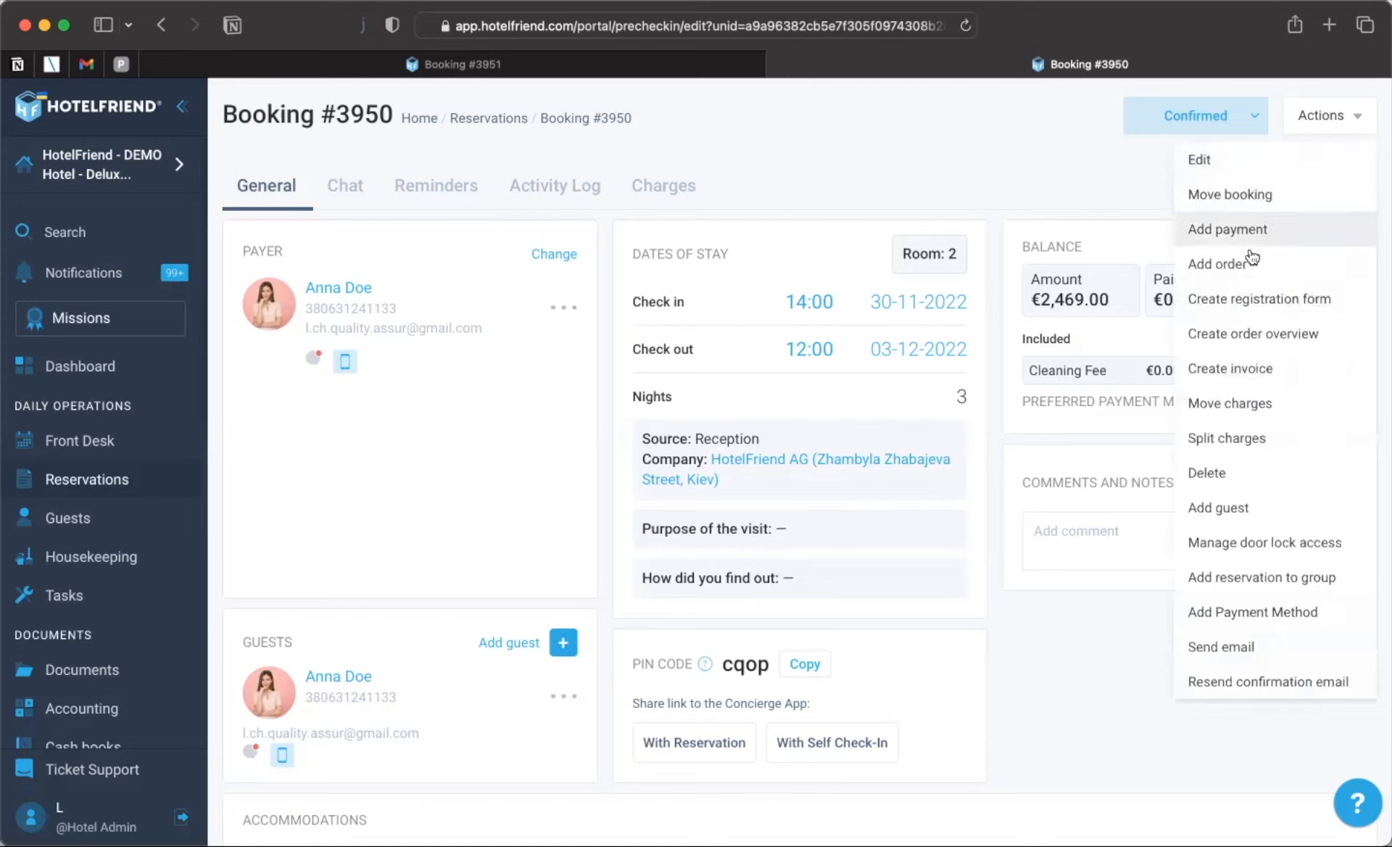
{"action": "left_click", "coordinate": [1234, 377]}
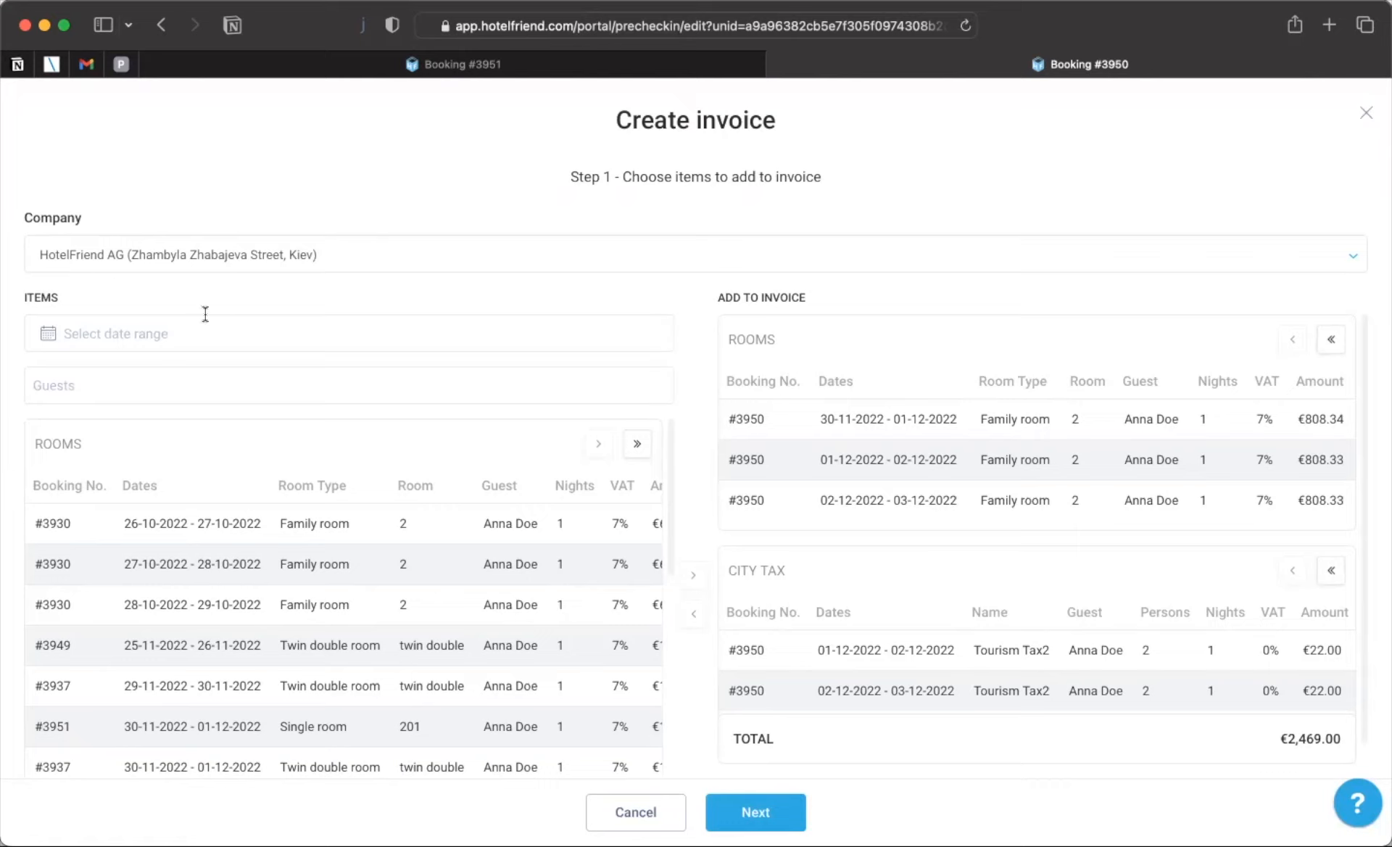
{"action": "left_click", "coordinate": [89, 335]}
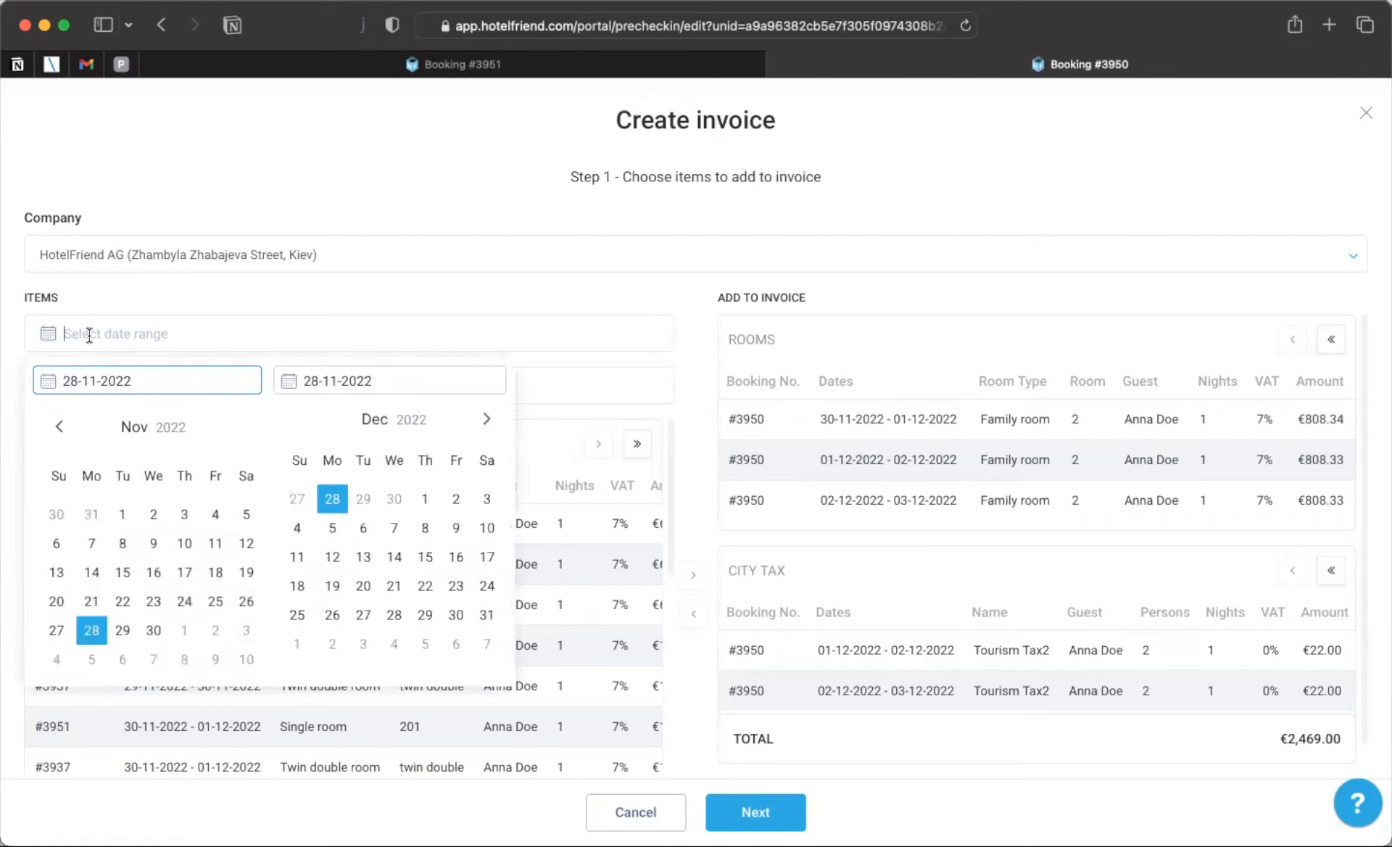
{"action": "left_click", "coordinate": [155, 632]}
{"action": "left_click", "coordinate": [155, 632]}
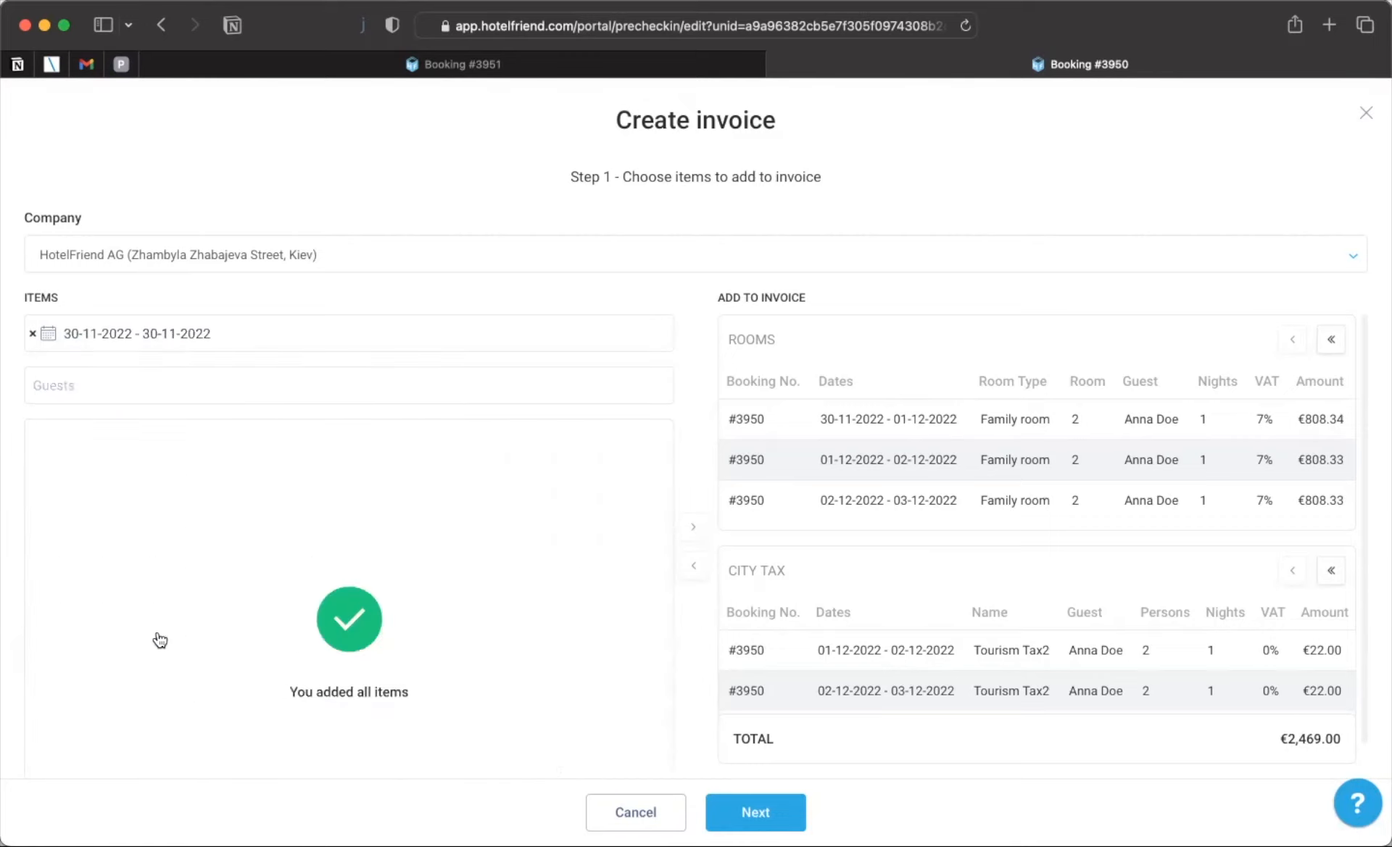
{"action": "left_click", "coordinate": [32, 334]}
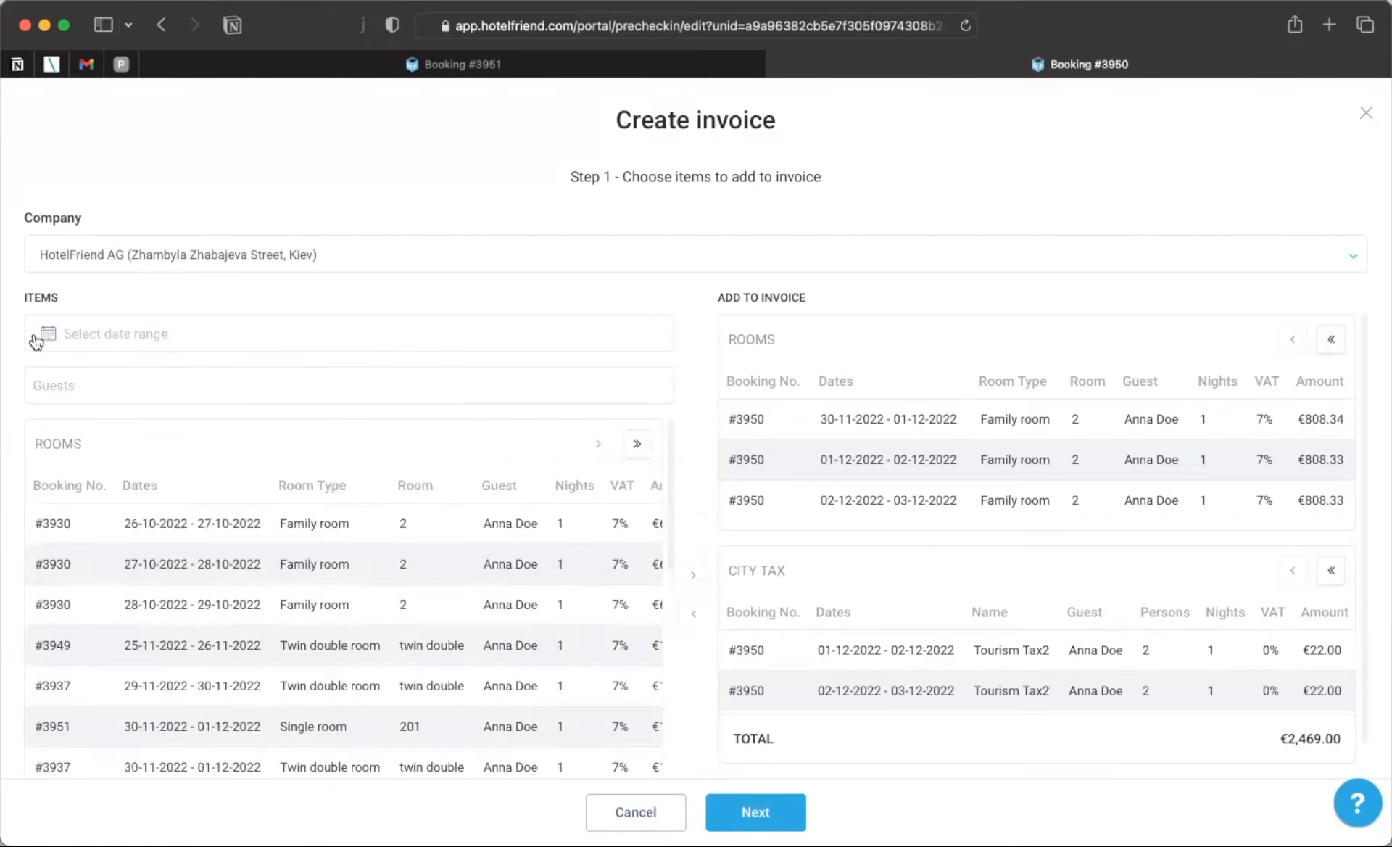
- Filter the available invoice items to the date range 30-11-2022 to 03-12-2022 and review the matching rooms and city tax
{"action": "left_click", "coordinate": [102, 328]}
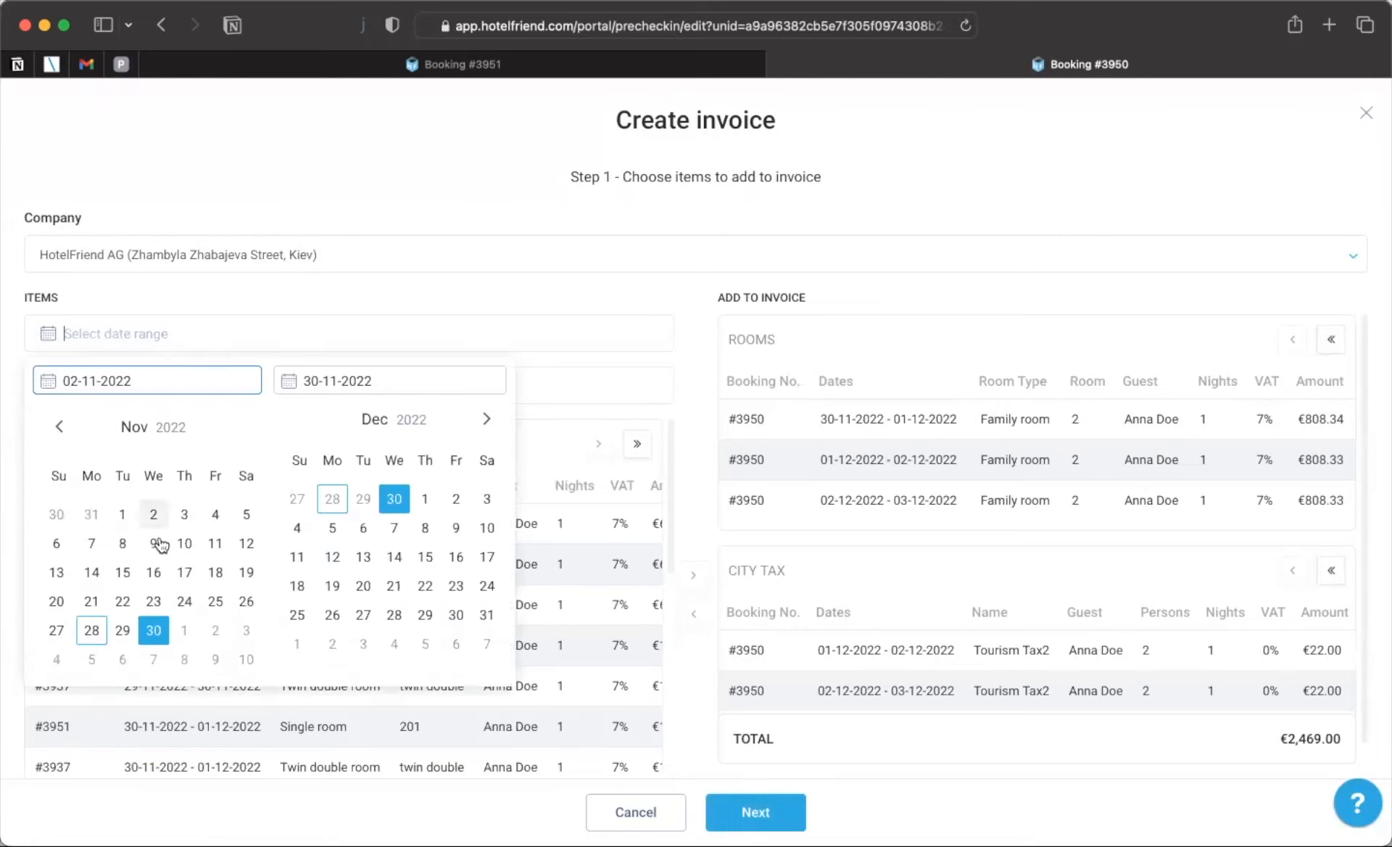
{"action": "left_click", "coordinate": [153, 630]}
{"action": "left_click", "coordinate": [252, 634]}
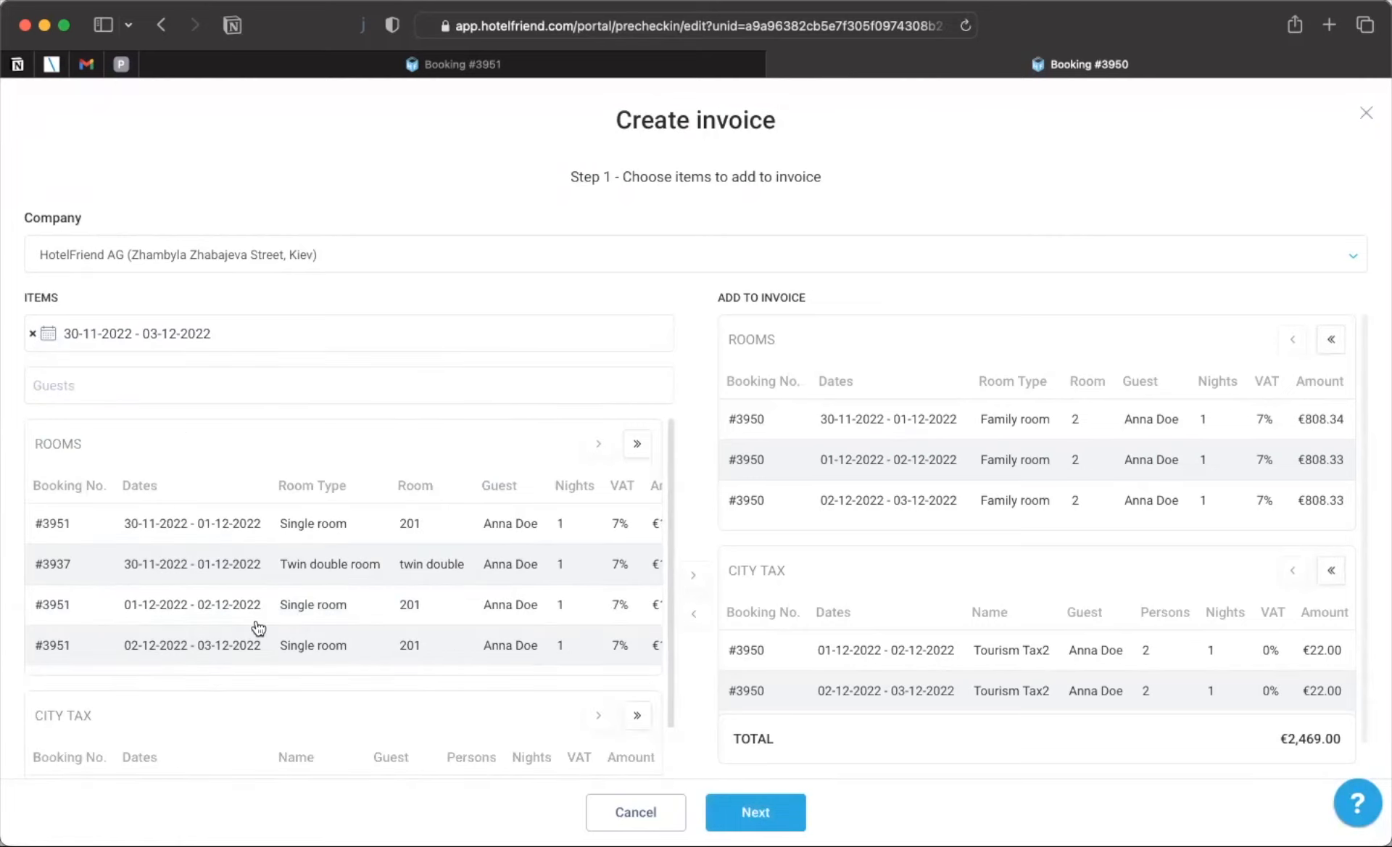
{"action": "scroll", "coordinate": [345, 568], "scroll_direction": "down", "scroll_amount": 2}
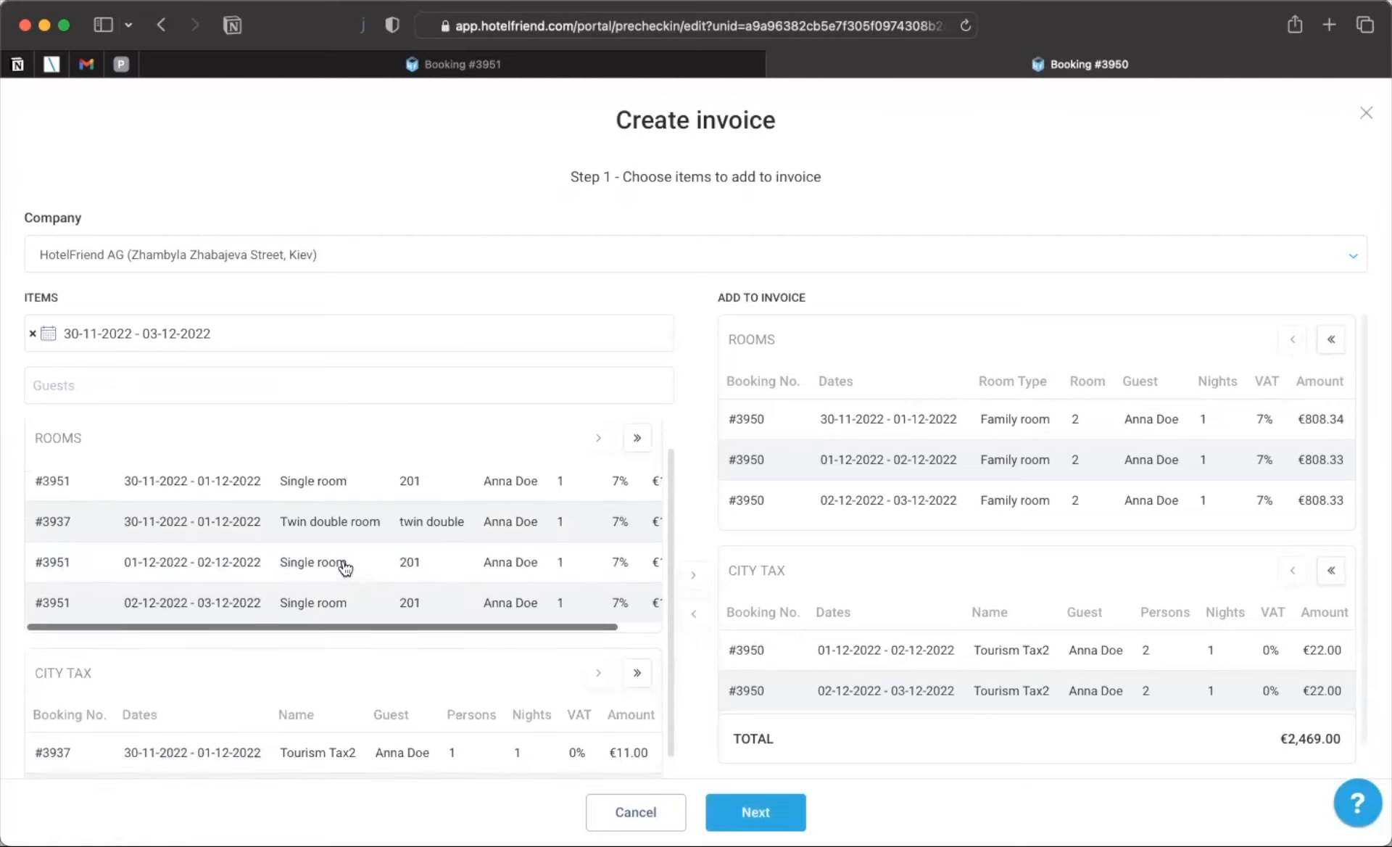
{"action": "scroll", "coordinate": [345, 568], "scroll_direction": "up", "scroll_amount": 2}
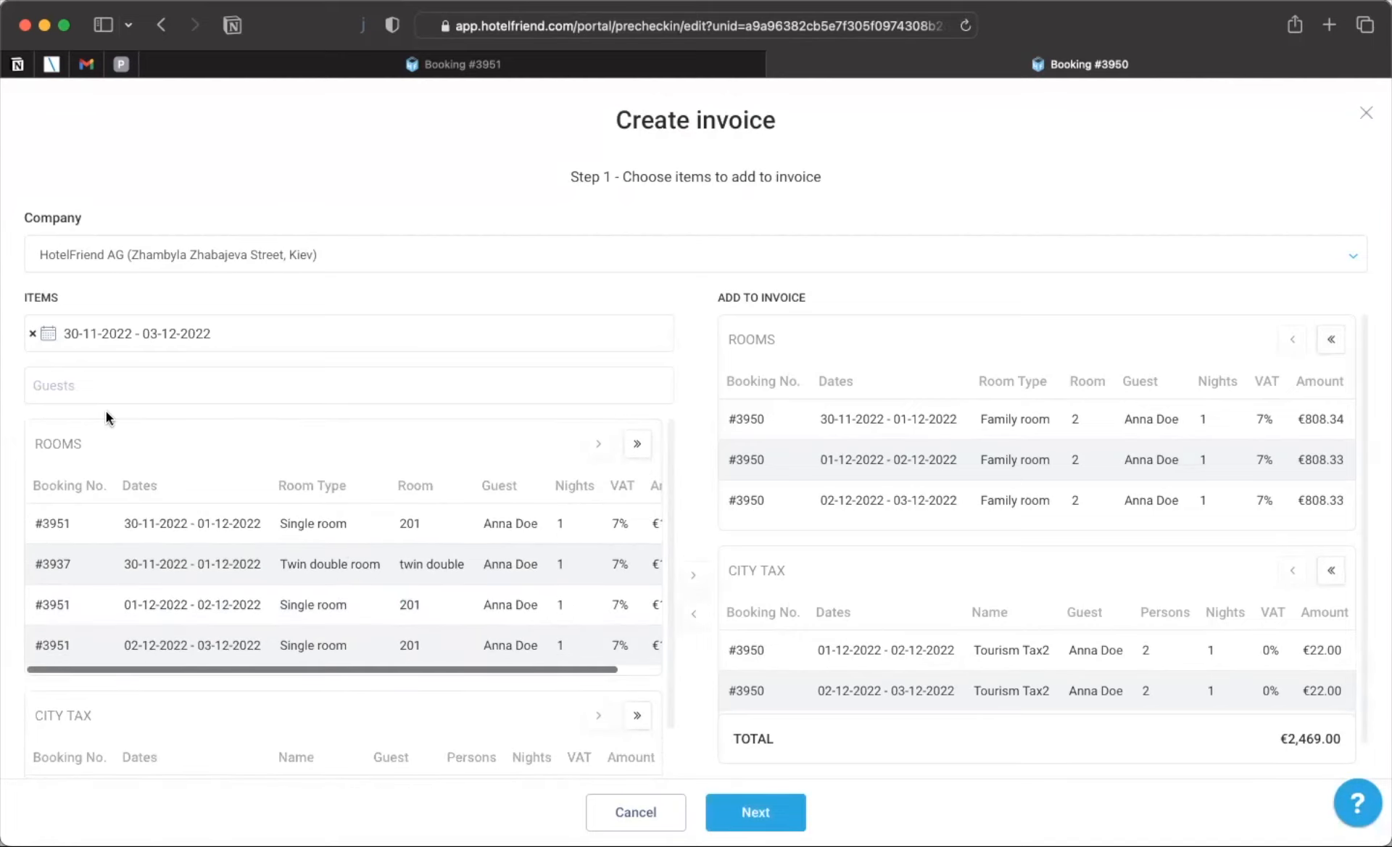
{"action": "scroll", "coordinate": [71, 409], "scroll_direction": "down", "scroll_amount": 3}
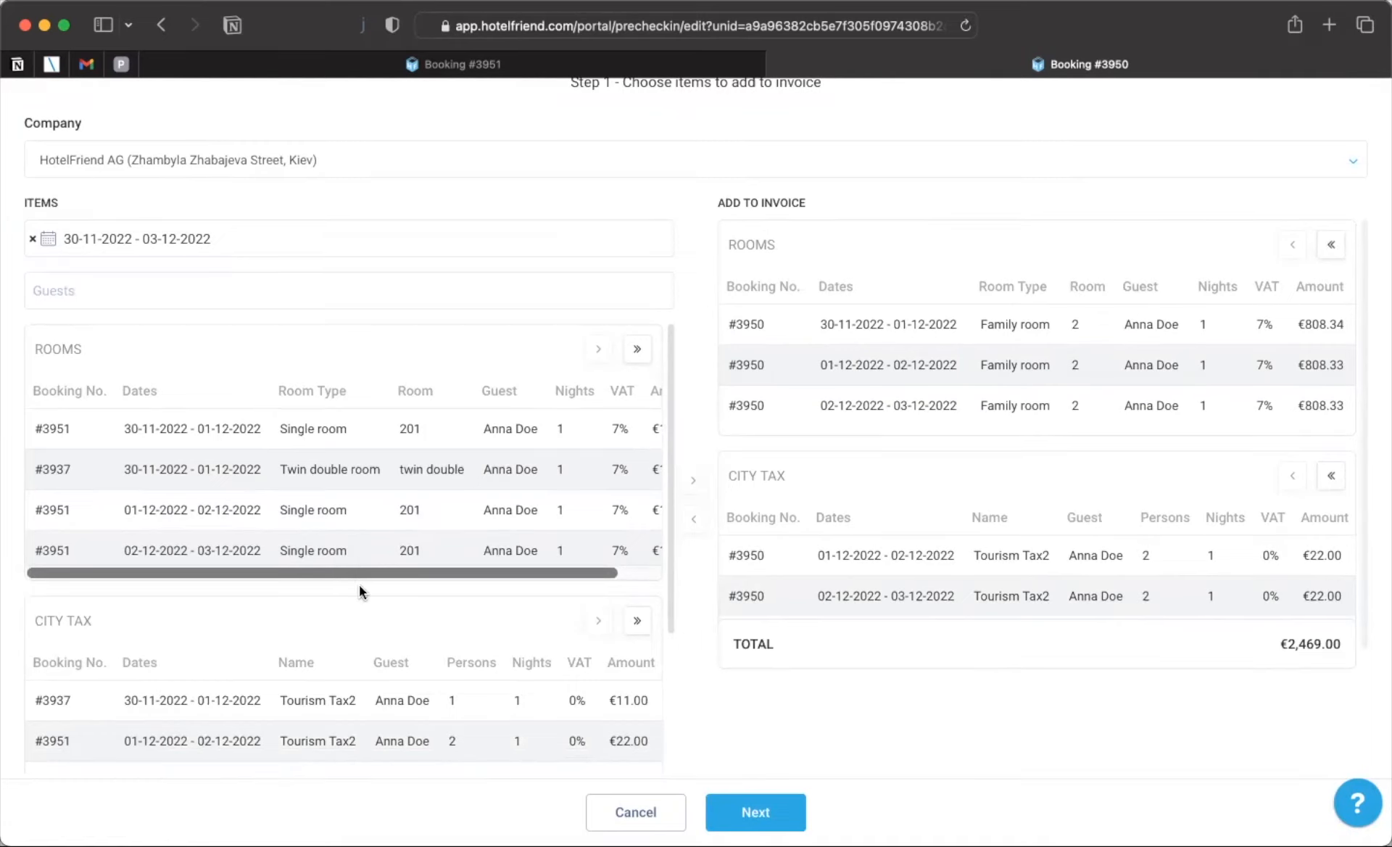
- Filter the available invoice items by two guests and review the matching rooms, city tax and options
{"action": "left_click", "coordinate": [275, 291]}
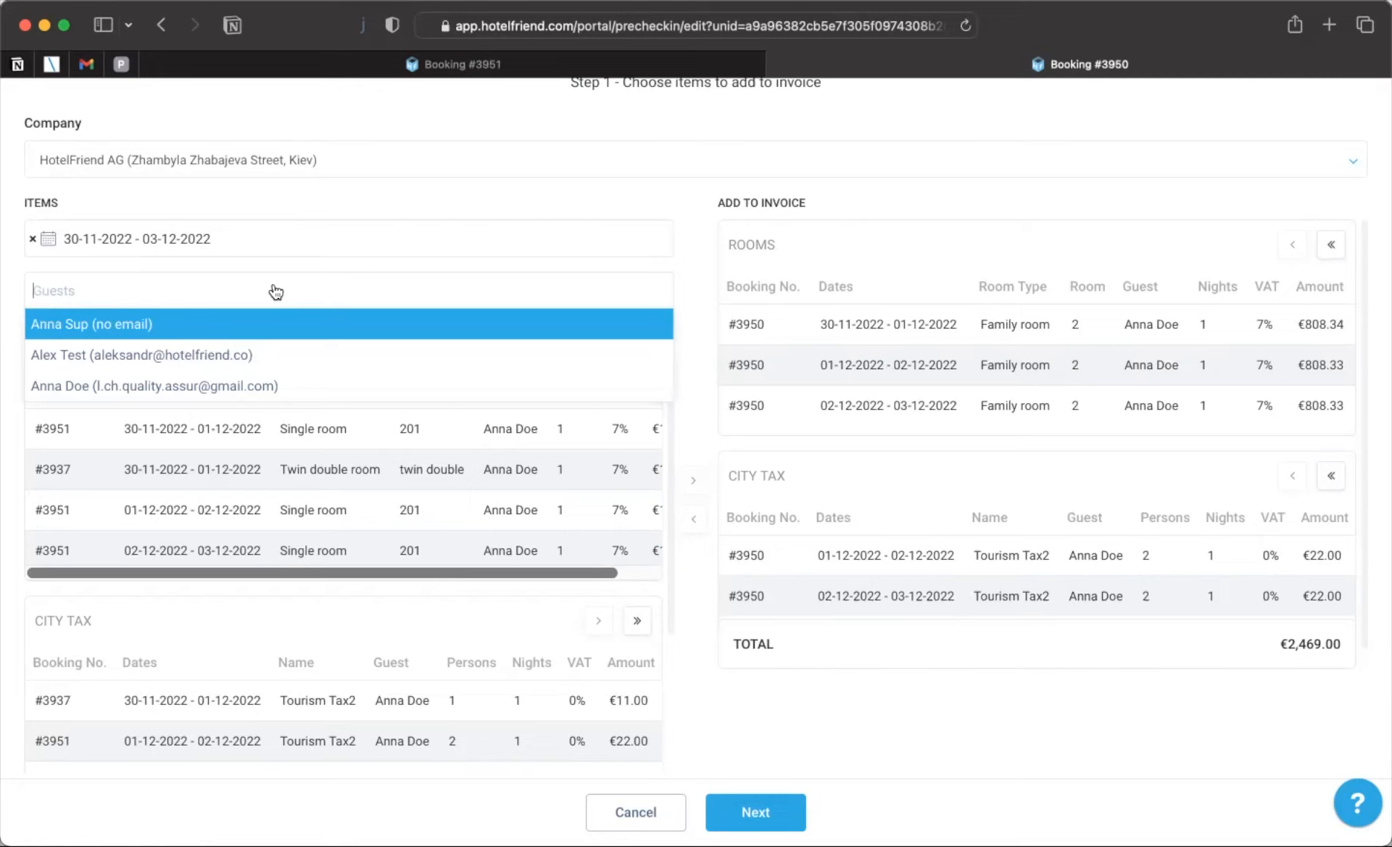
{"action": "left_click", "coordinate": [221, 388]}
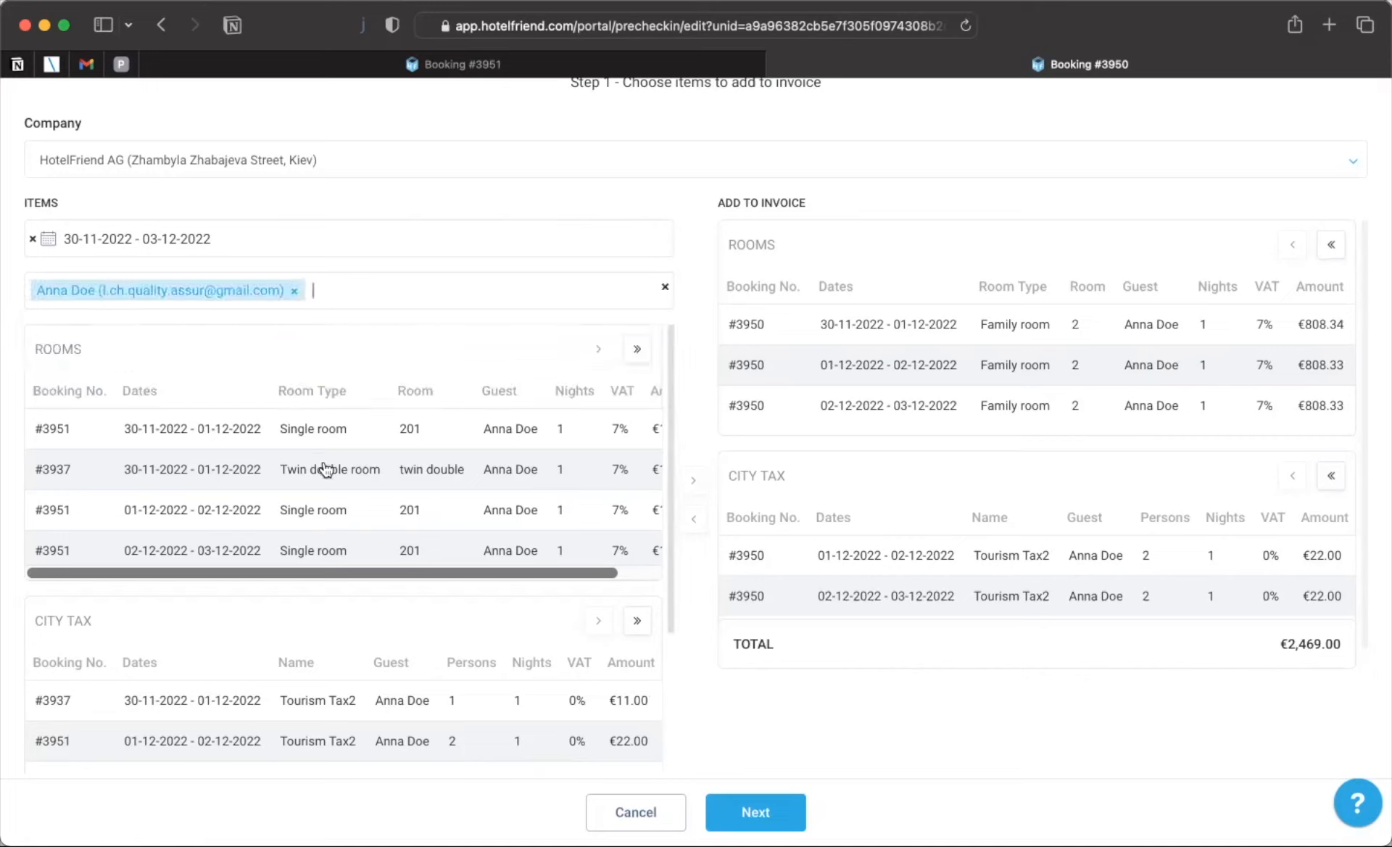
{"action": "scroll", "coordinate": [347, 457], "scroll_direction": "down", "scroll_amount": 3}
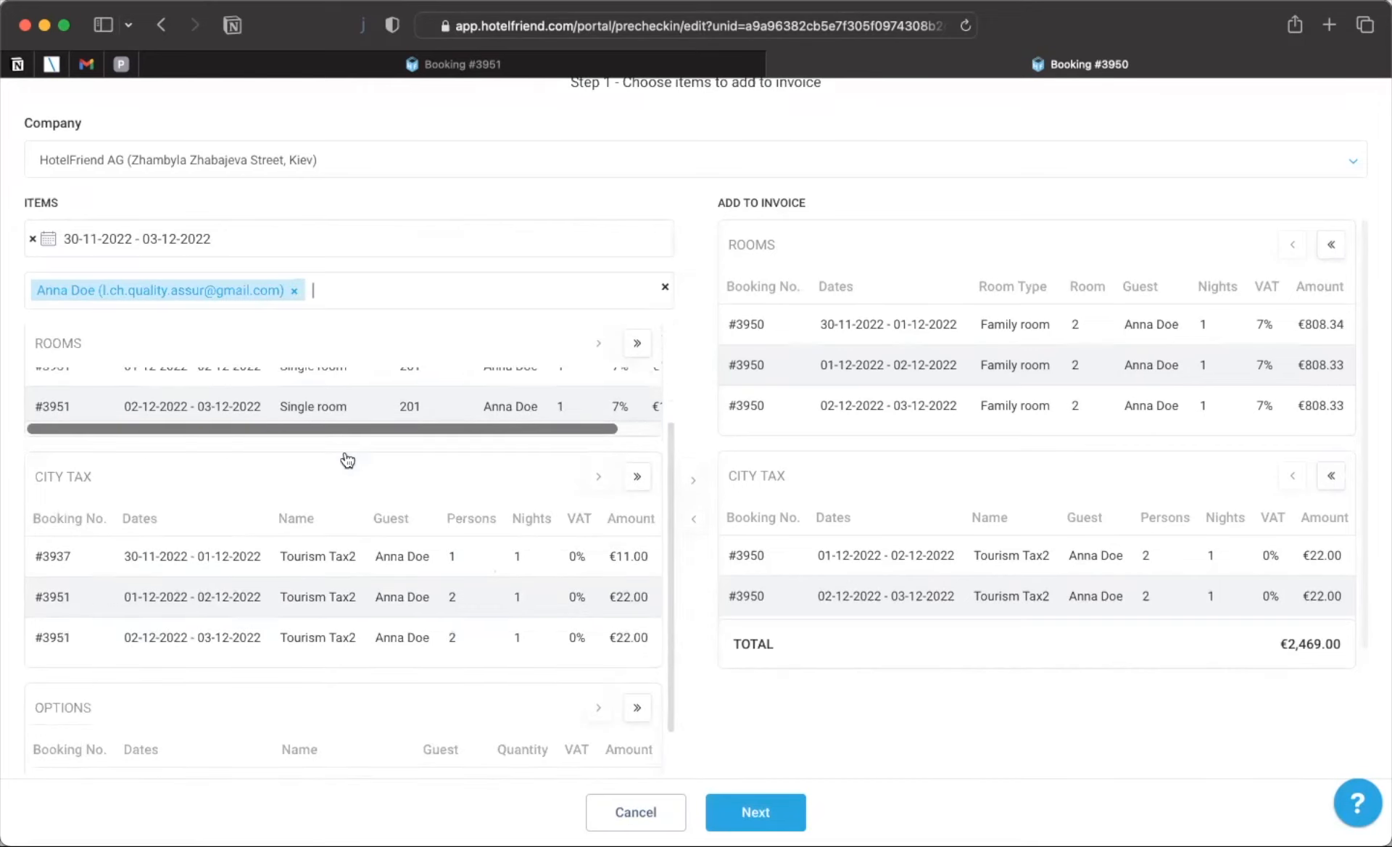
{"action": "scroll", "coordinate": [363, 578], "scroll_direction": "up", "scroll_amount": 5}
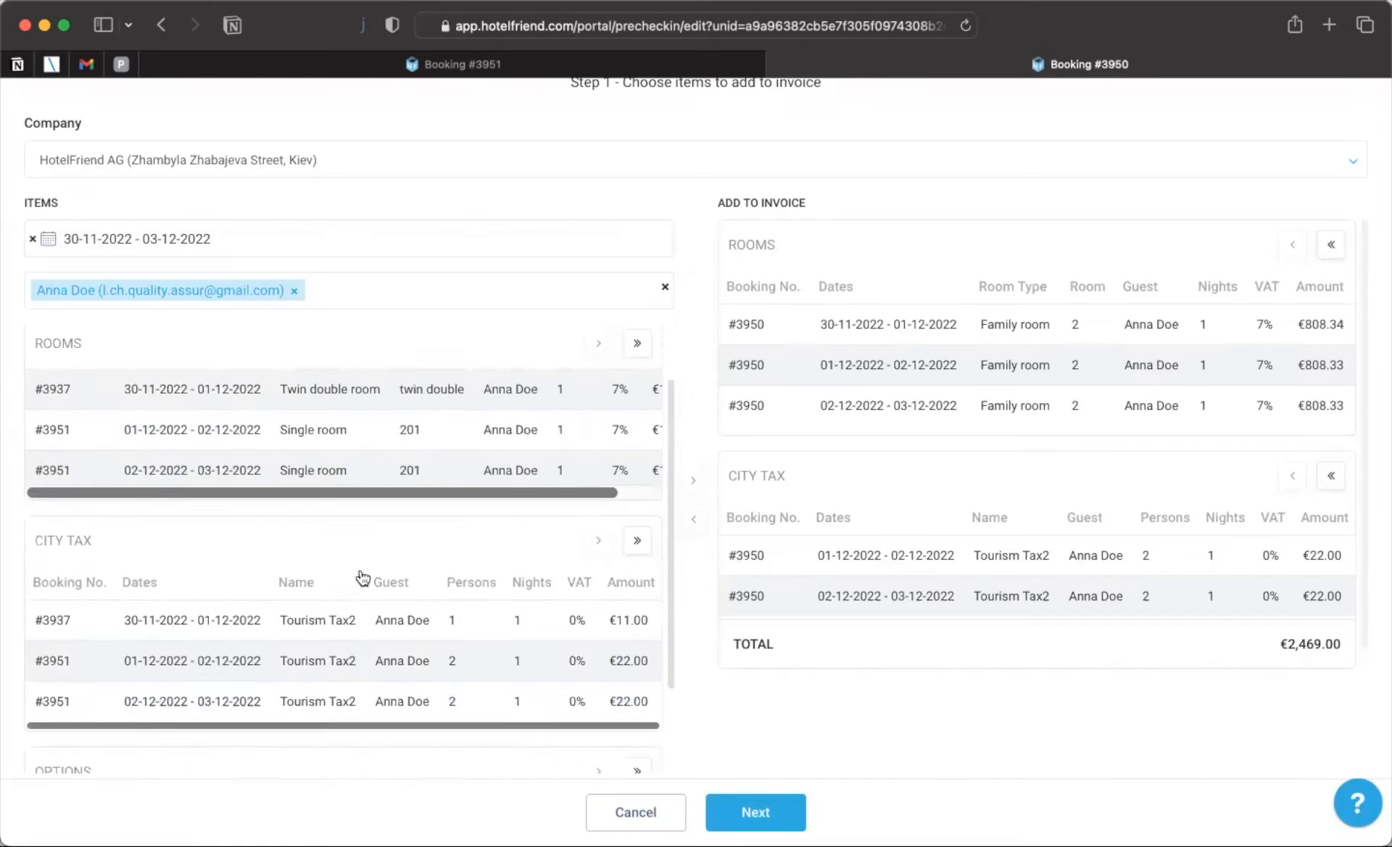
{"action": "left_click", "coordinate": [356, 290]}
{"action": "left_click", "coordinate": [341, 359]}
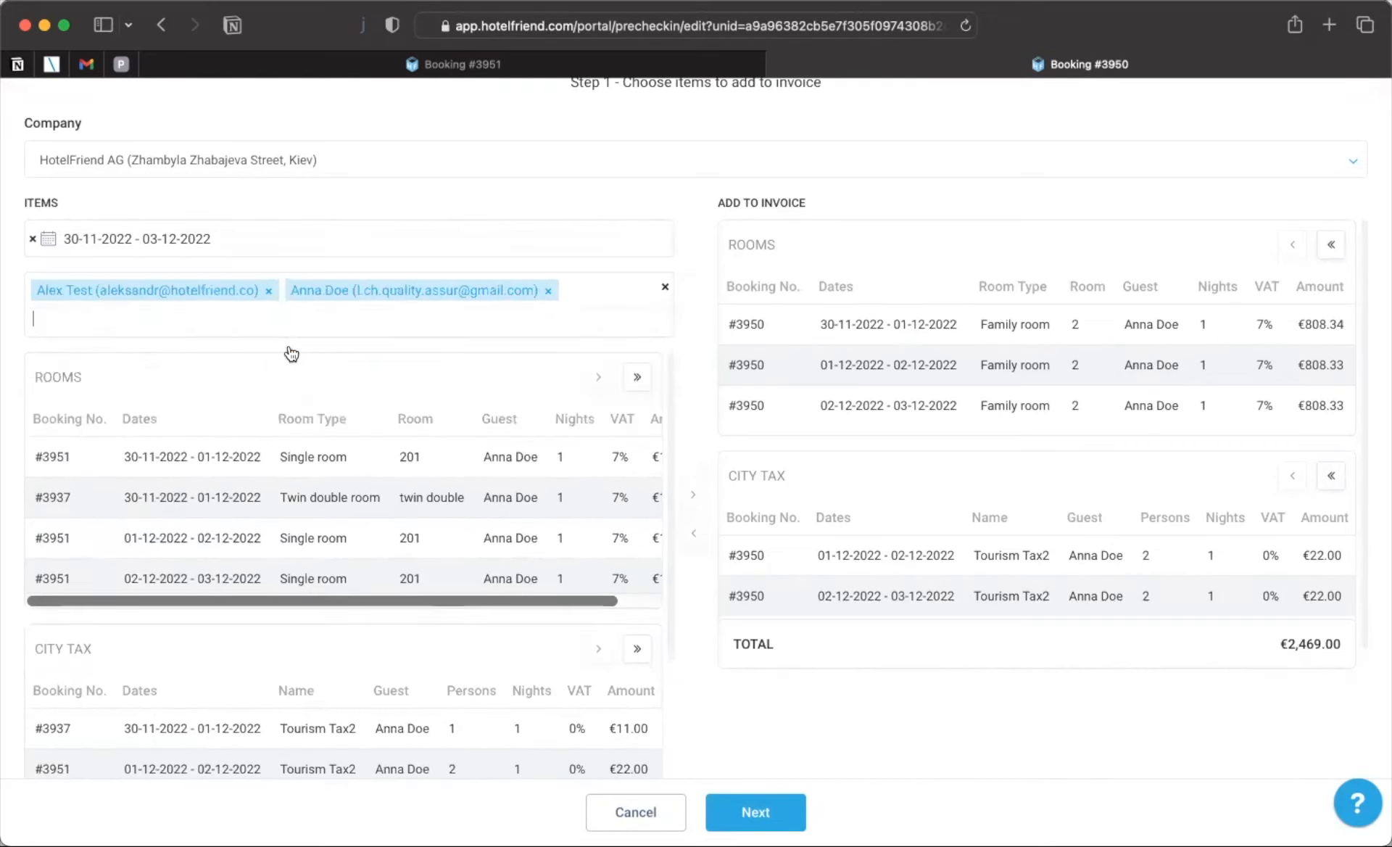
{"action": "scroll", "coordinate": [351, 521], "scroll_direction": "down", "scroll_amount": 3}
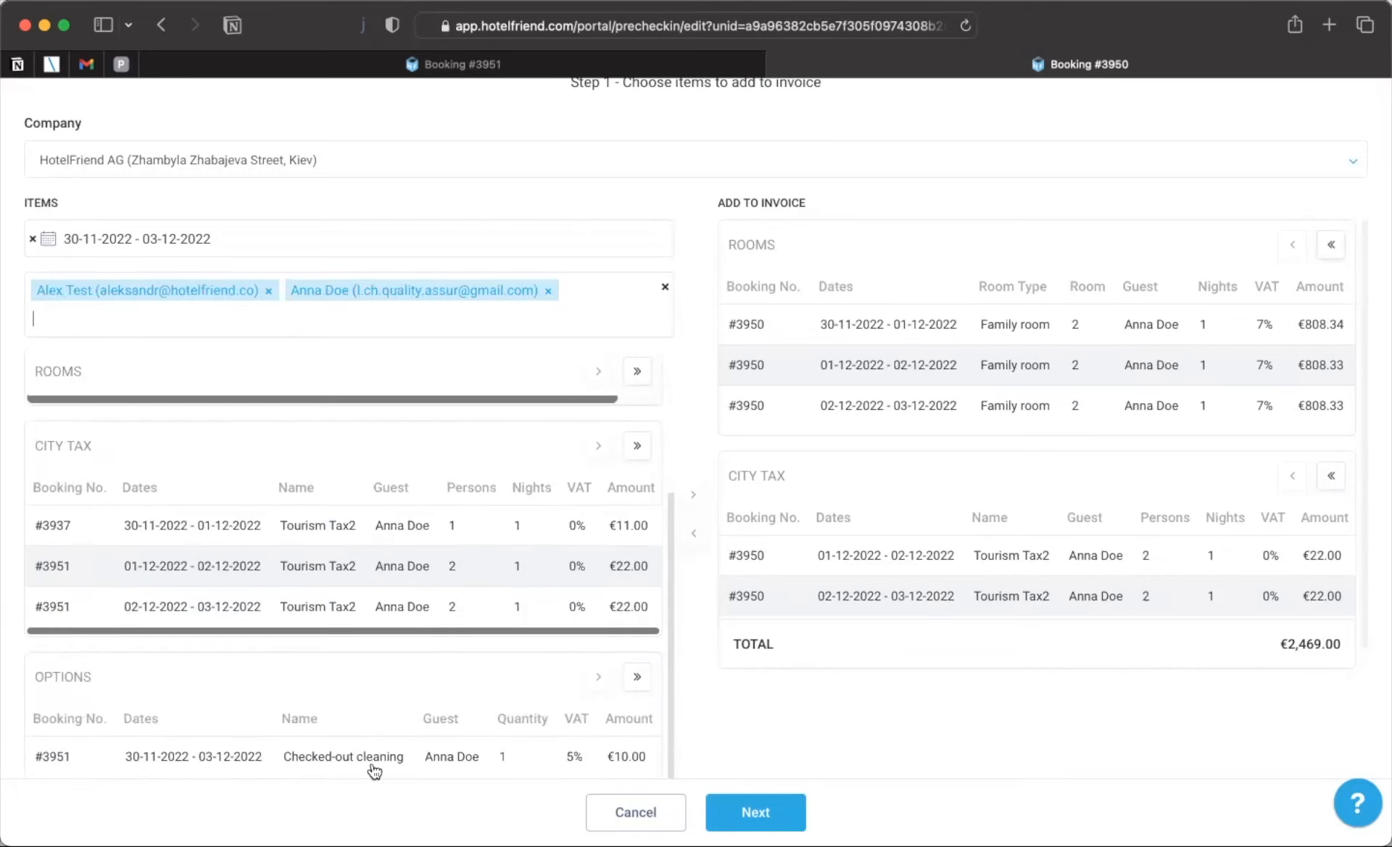
{"action": "scroll", "coordinate": [379, 718], "scroll_direction": "up", "scroll_amount": 3}
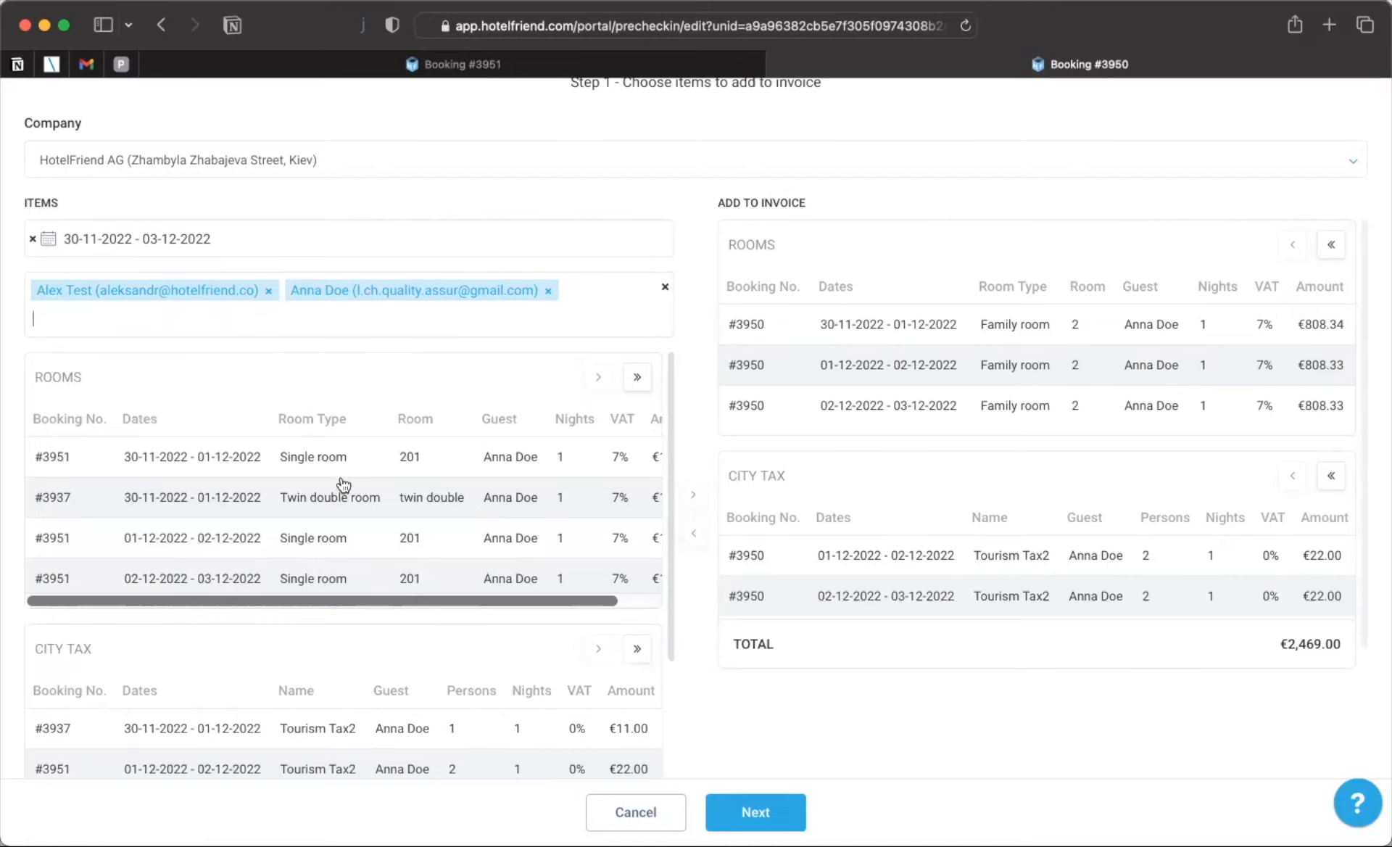
- Clear the date range filter and review the rooms, city tax, options and orders available for the selected guests
{"action": "left_click", "coordinate": [33, 239]}
{"action": "scroll", "coordinate": [351, 586], "scroll_direction": "down", "scroll_amount": 5}
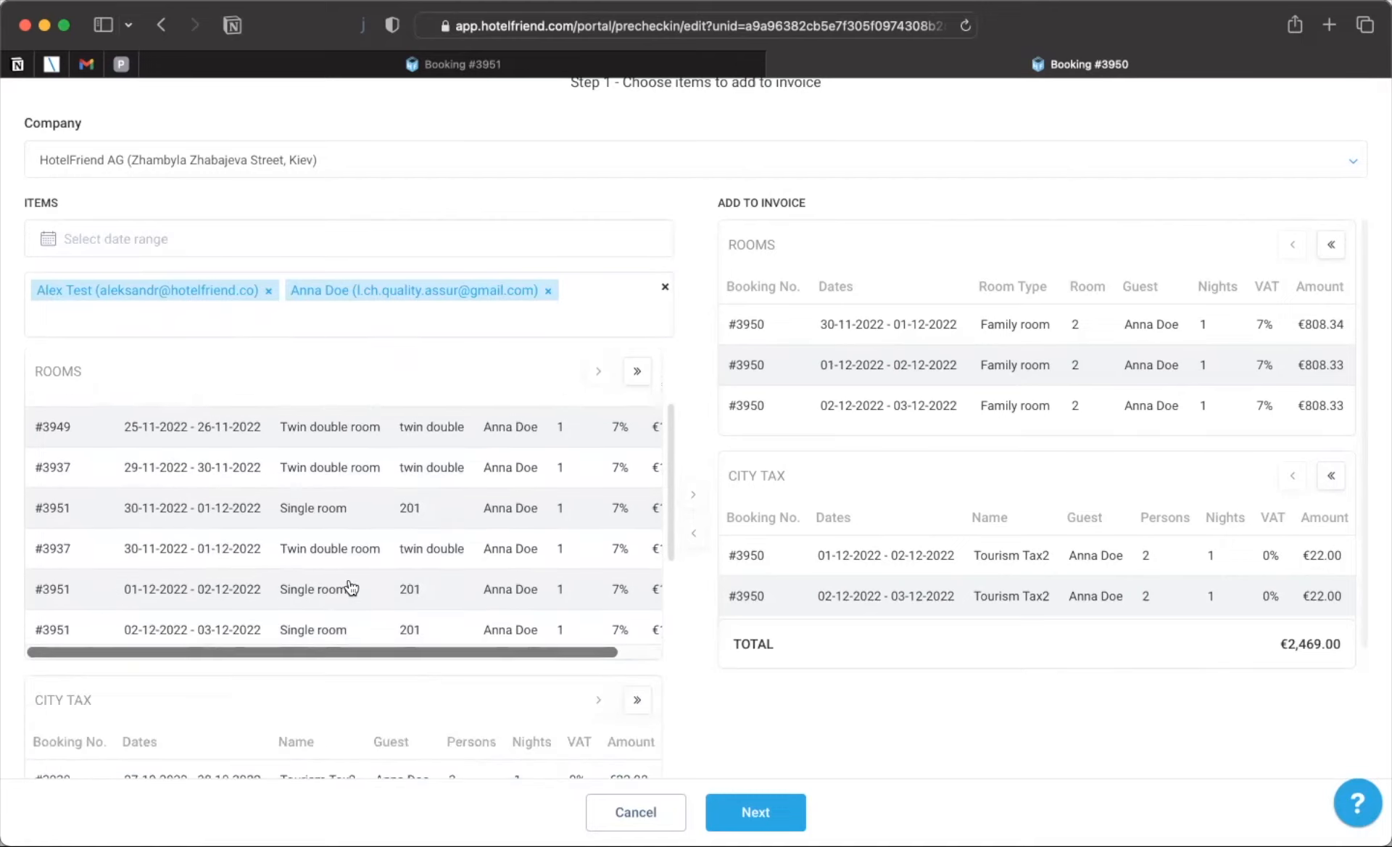
{"action": "scroll", "coordinate": [351, 586], "scroll_direction": "down", "scroll_amount": 6}
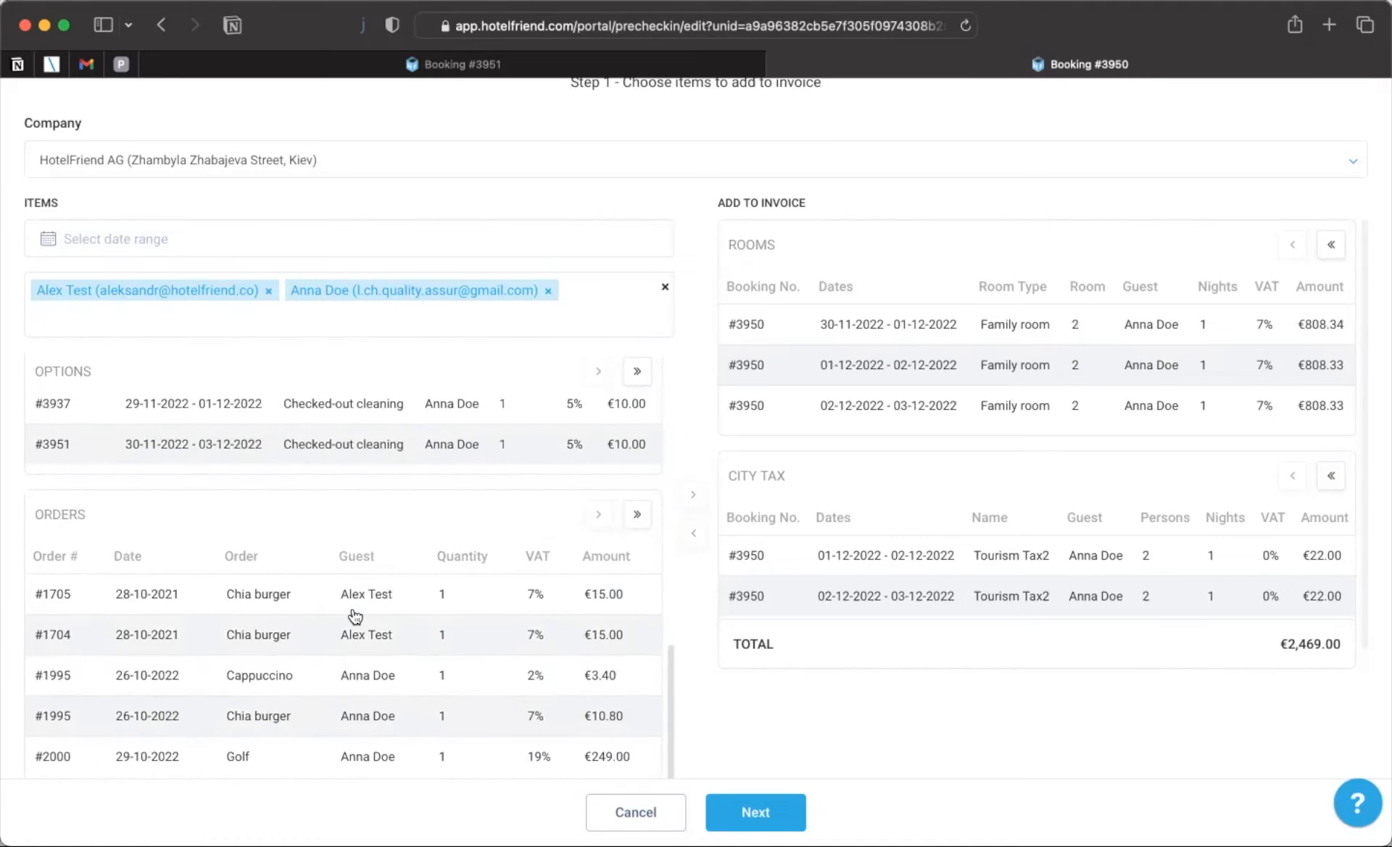
{"action": "scroll", "coordinate": [522, 415], "scroll_direction": "up", "scroll_amount": 1}
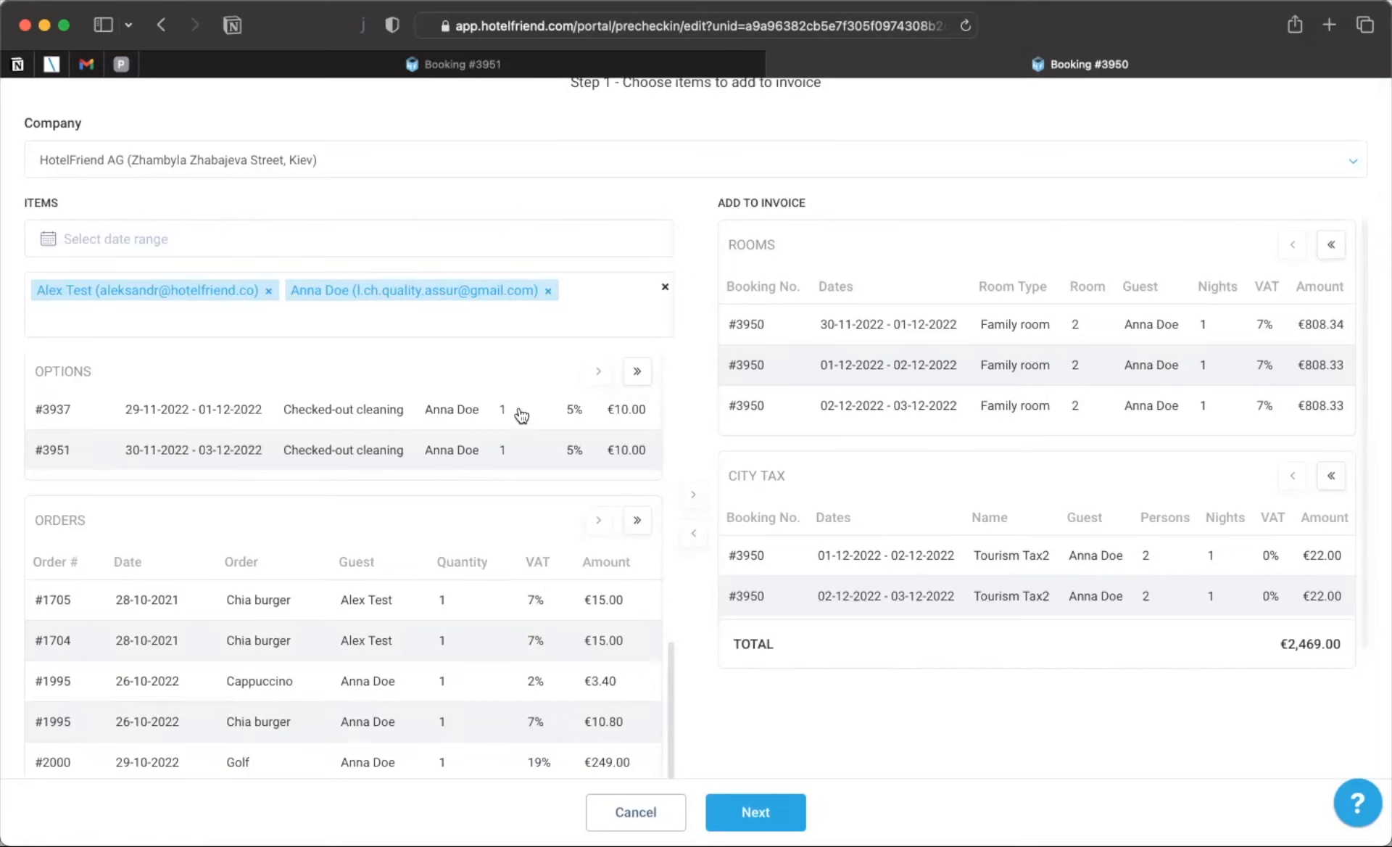
{"action": "scroll", "coordinate": [520, 415], "scroll_direction": "up", "scroll_amount": 2}
{"action": "scroll", "coordinate": [518, 407], "scroll_direction": "up", "scroll_amount": 5}
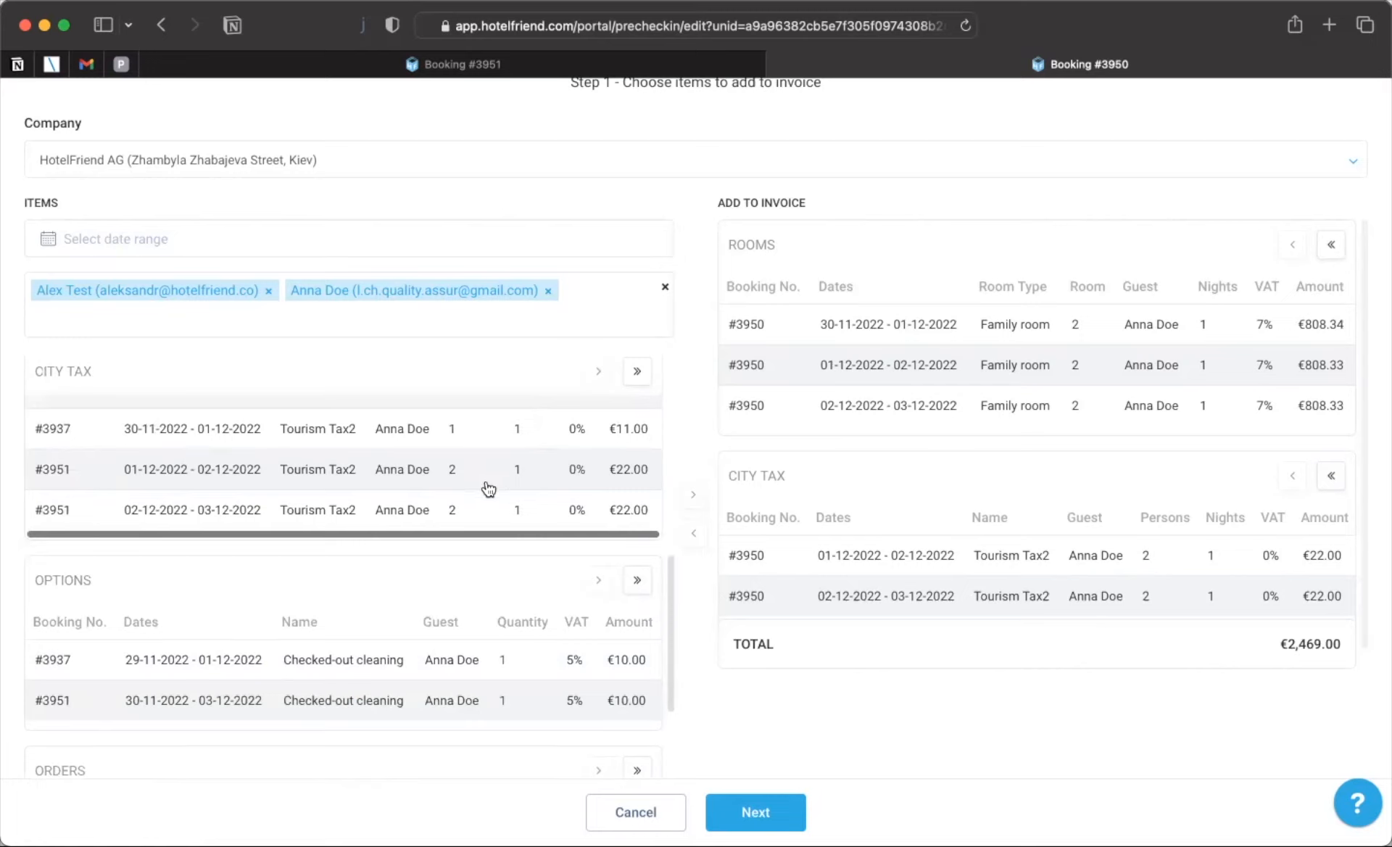
{"action": "scroll", "coordinate": [488, 489], "scroll_direction": "up", "scroll_amount": 5}
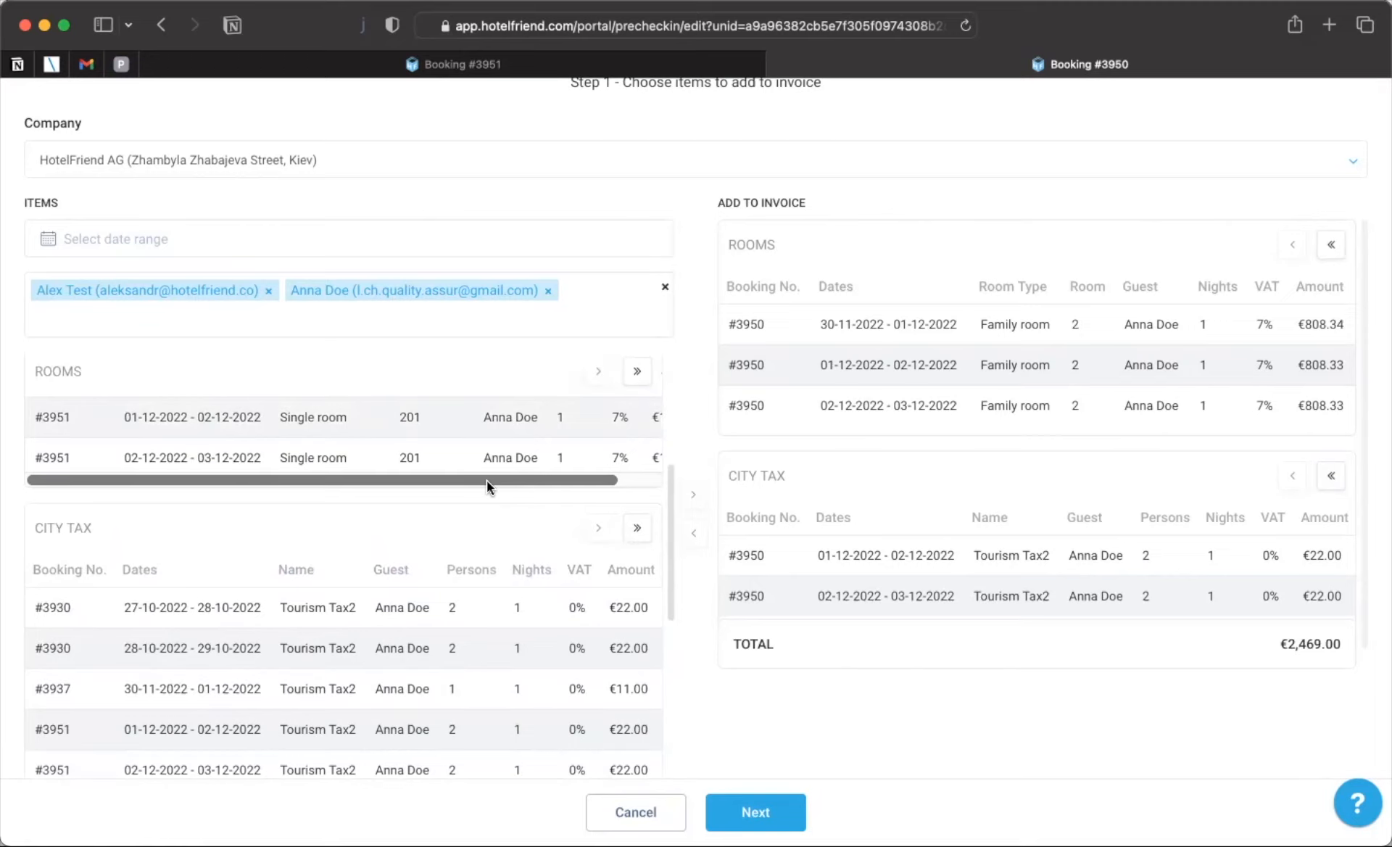
{"action": "scroll", "coordinate": [486, 479], "scroll_direction": "up", "scroll_amount": 5}
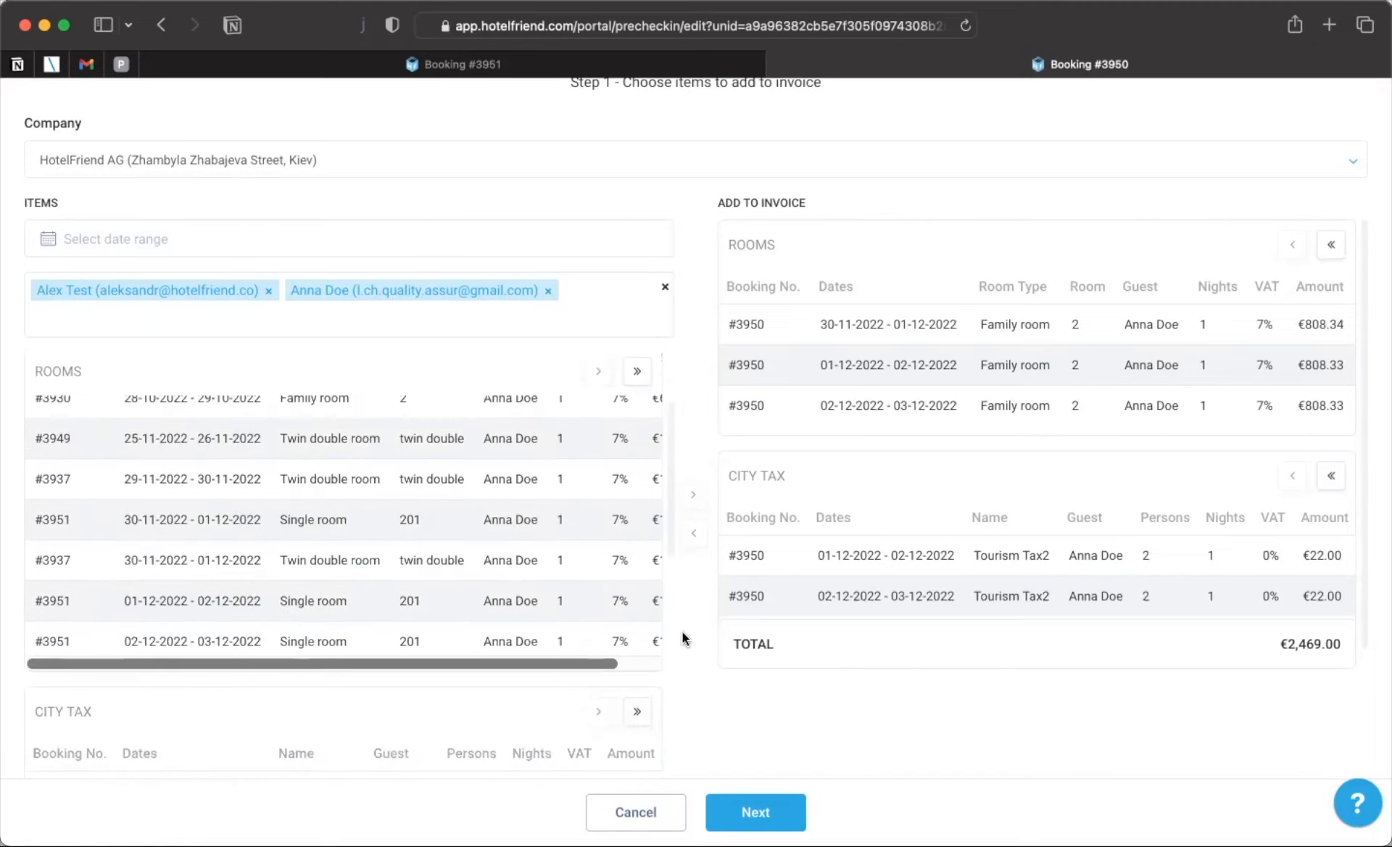
- Proceed to the invoice details, remove the second guest from the guest list, and create the company invoice
{"action": "left_click", "coordinate": [779, 799]}
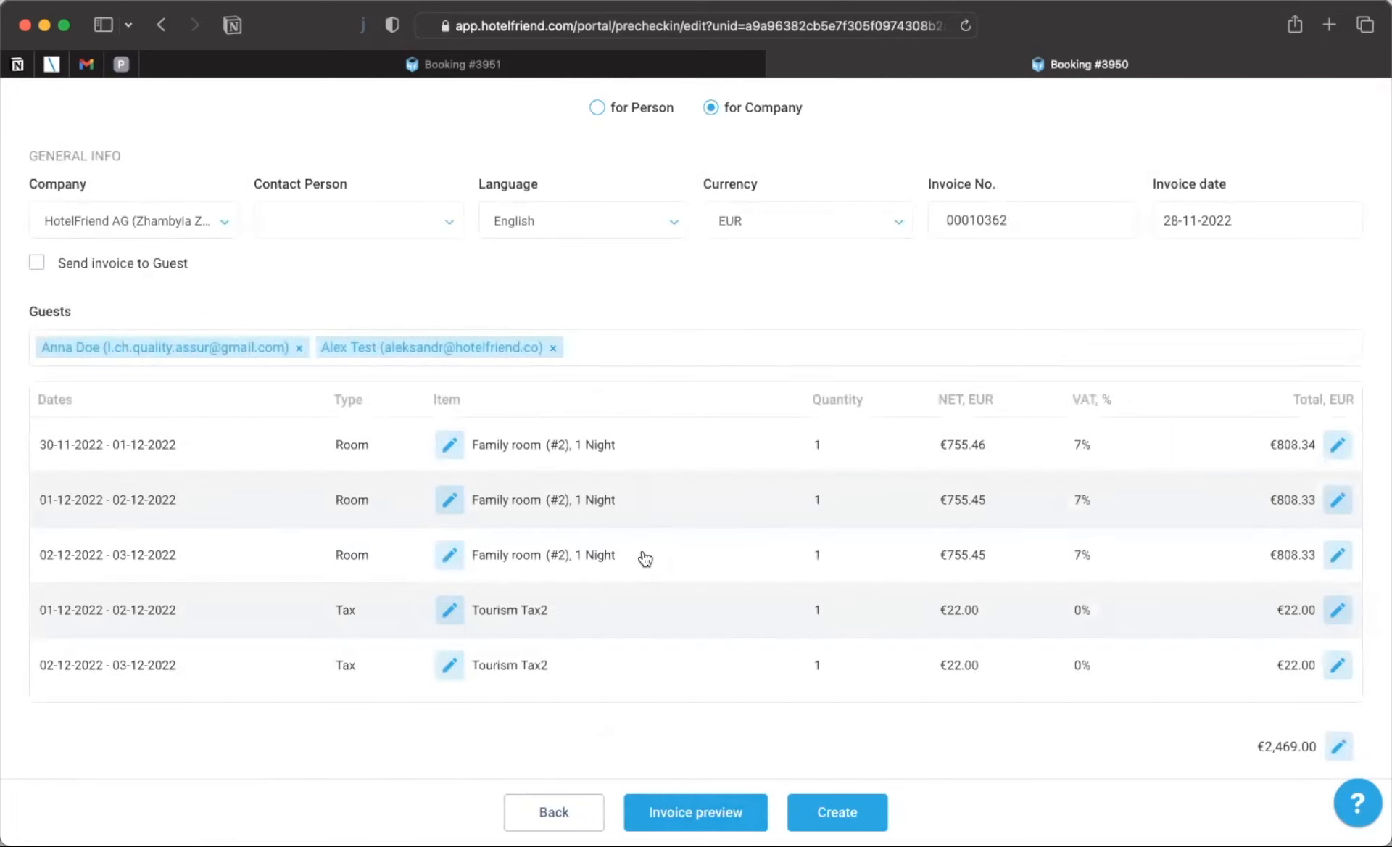
{"action": "scroll", "coordinate": [640, 591], "scroll_direction": "down", "scroll_amount": 1}
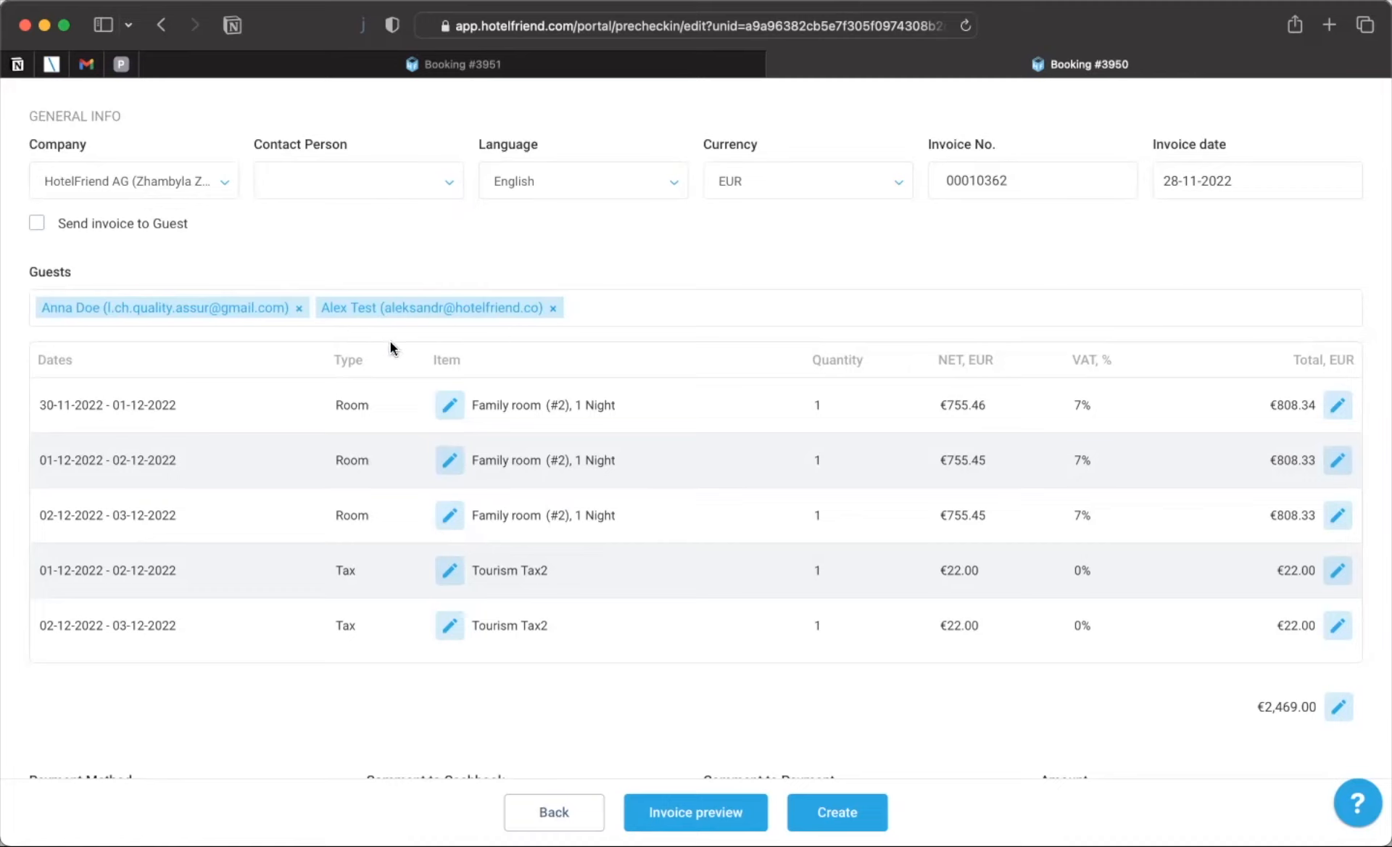
{"action": "left_click", "coordinate": [552, 309]}
{"action": "left_click", "coordinate": [462, 254]}
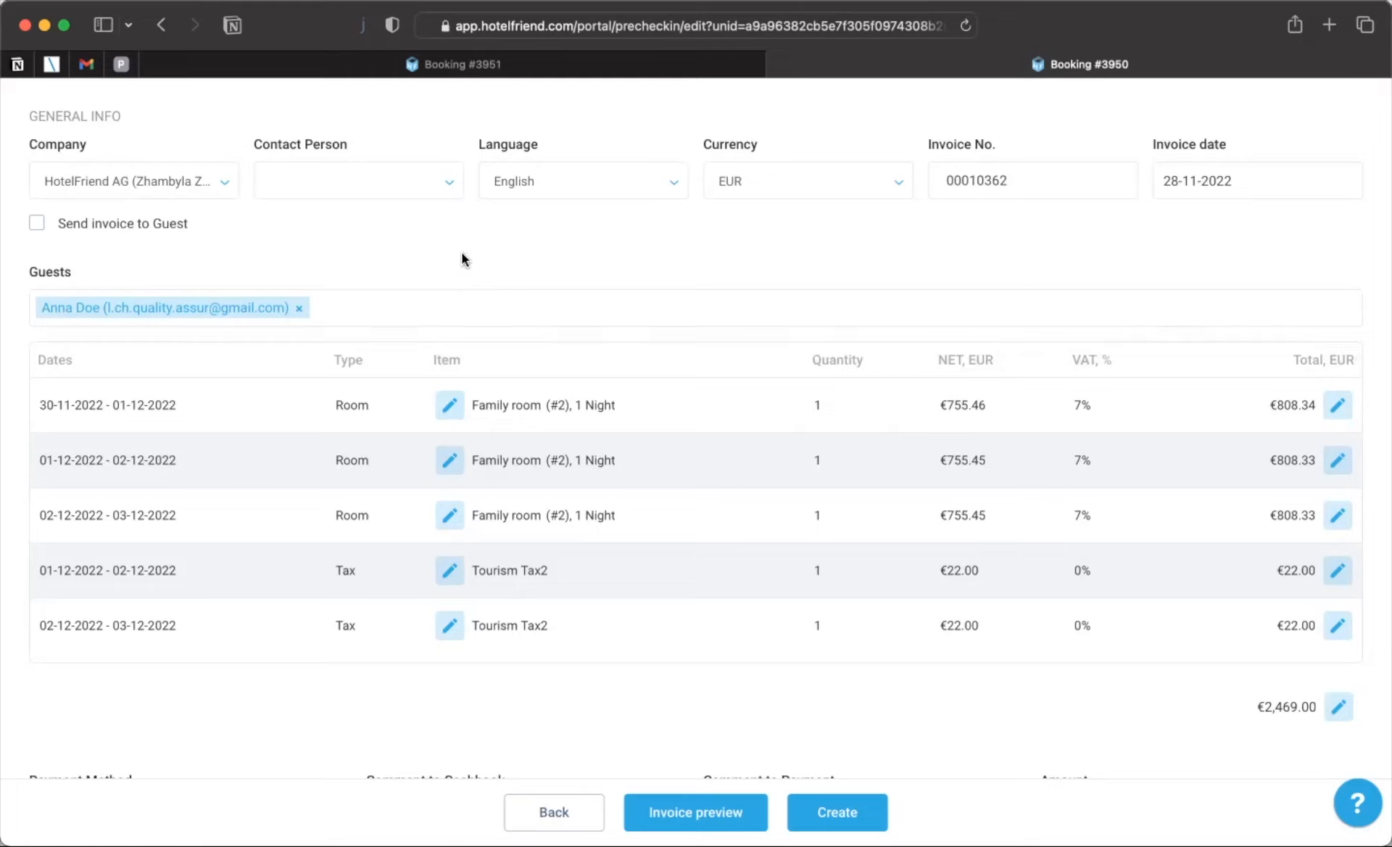
{"action": "left_click", "coordinate": [825, 808]}
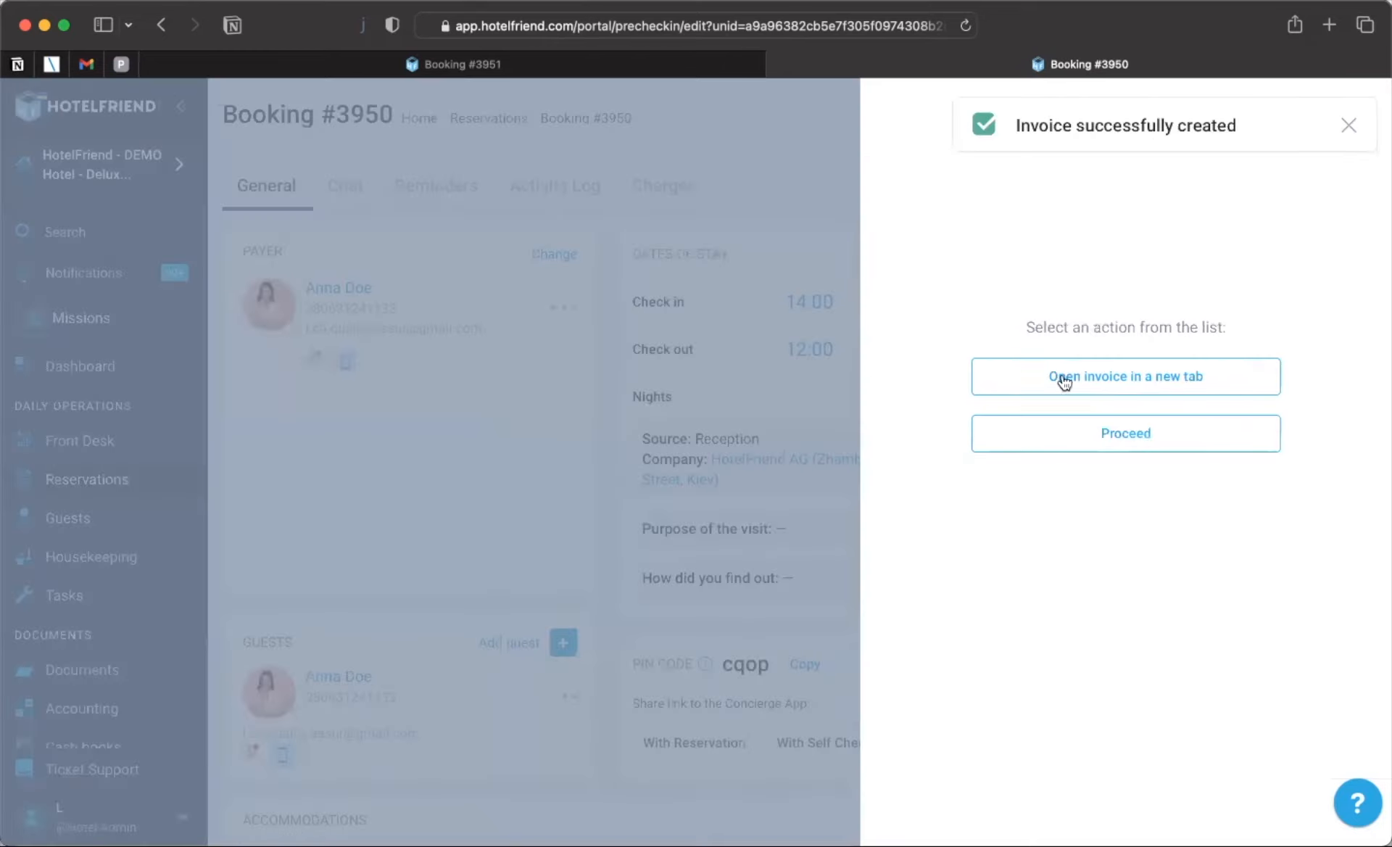
- Open the created invoice in a new tab, check its guest, items, VAT and payment details, and return to the booking
{"action": "left_click", "coordinate": [1089, 379]}
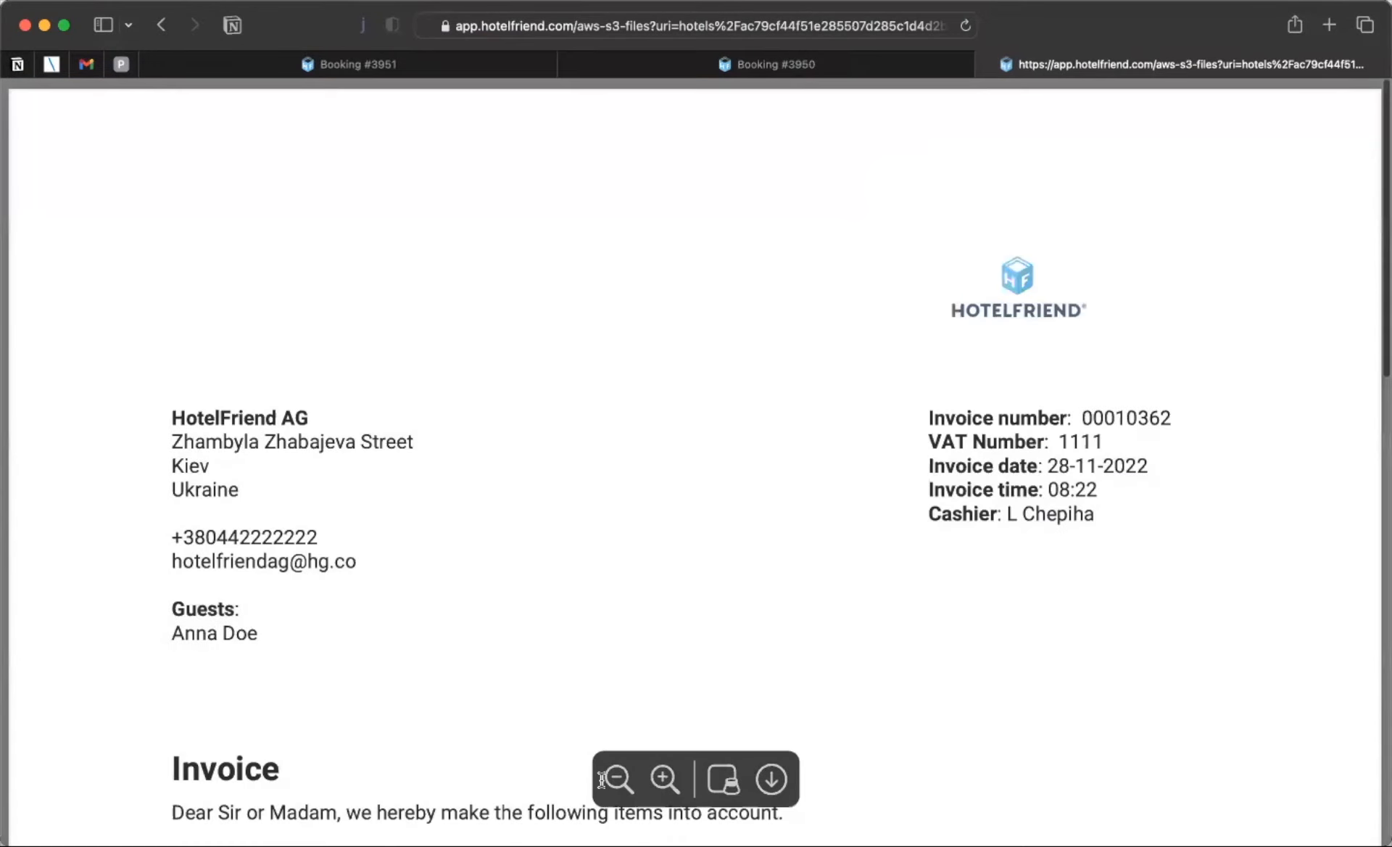
{"action": "scroll", "coordinate": [664, 629], "scroll_direction": "down", "scroll_amount": 5}
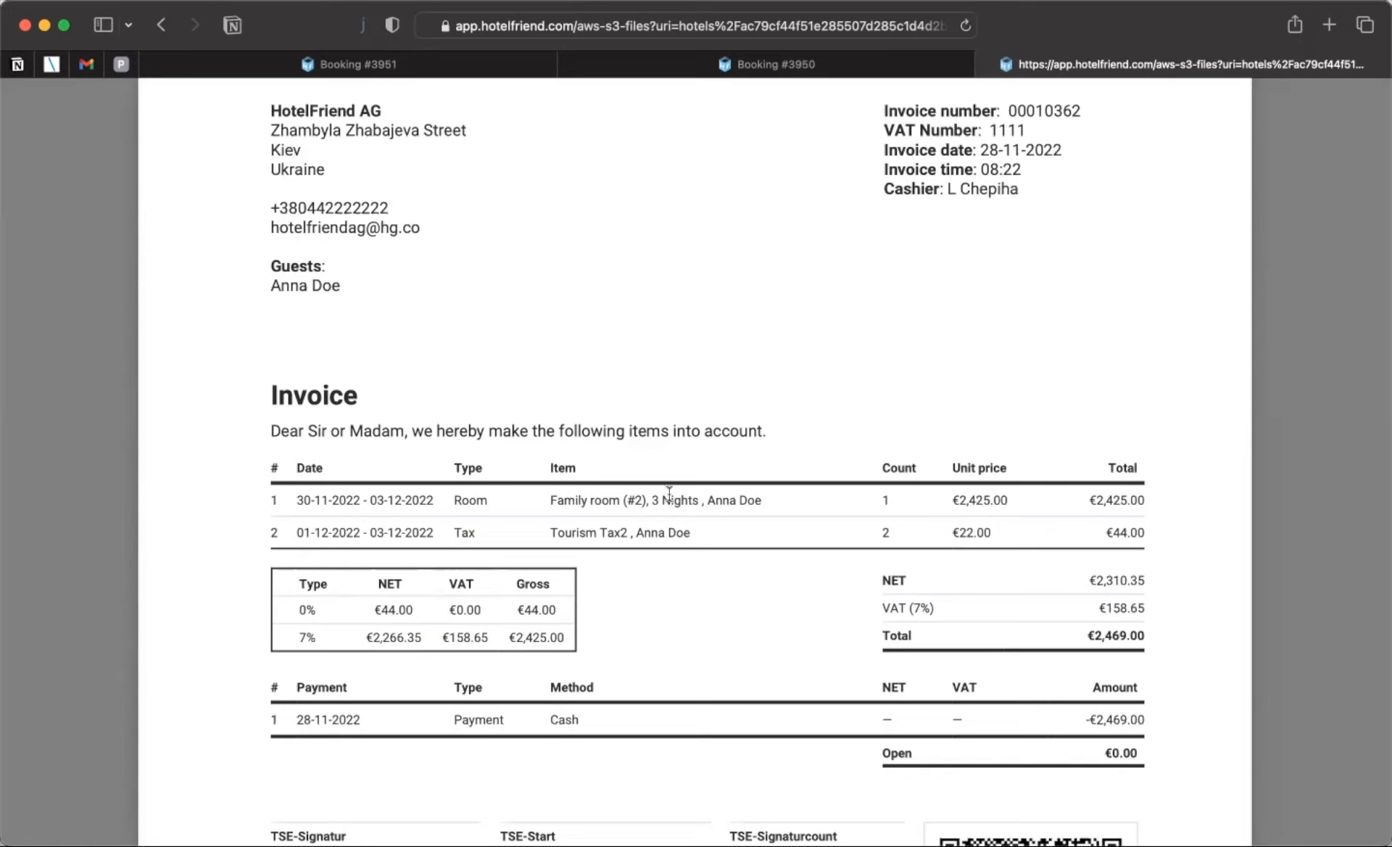
{"action": "scroll", "coordinate": [675, 587], "scroll_direction": "down", "scroll_amount": 3}
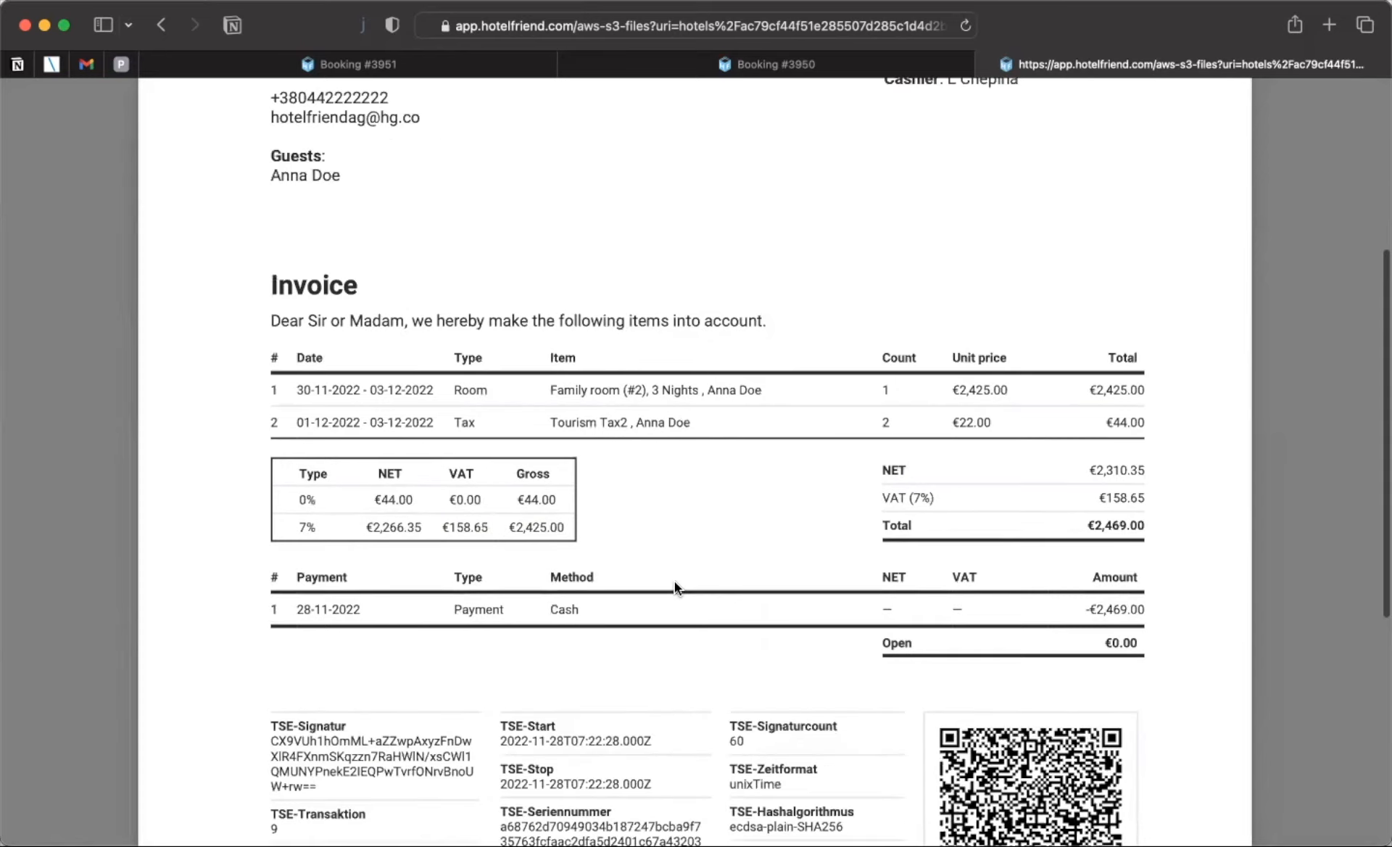
{"action": "scroll", "coordinate": [675, 587], "scroll_direction": "up", "scroll_amount": 5}
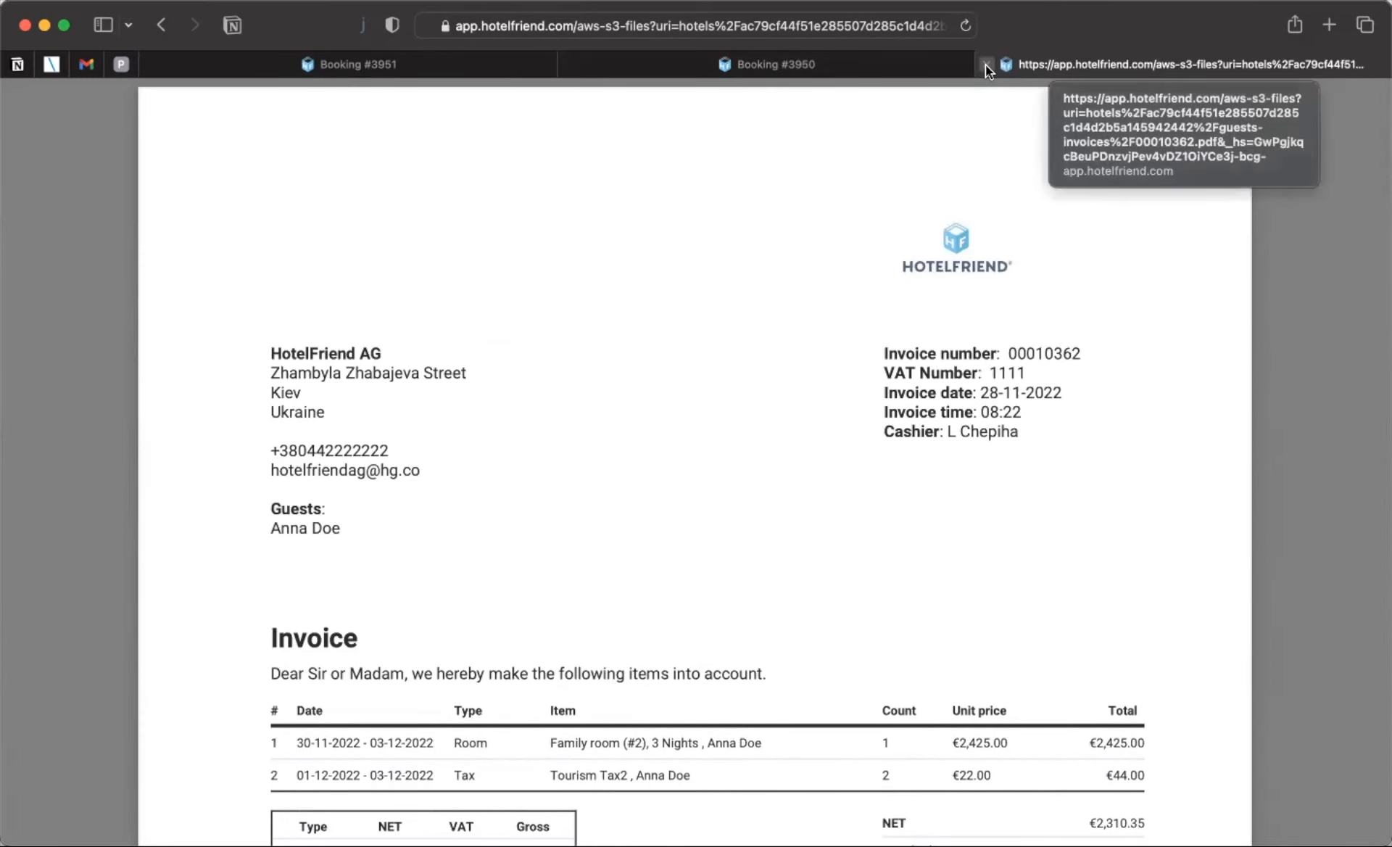
{"action": "left_click", "coordinate": [935, 64]}
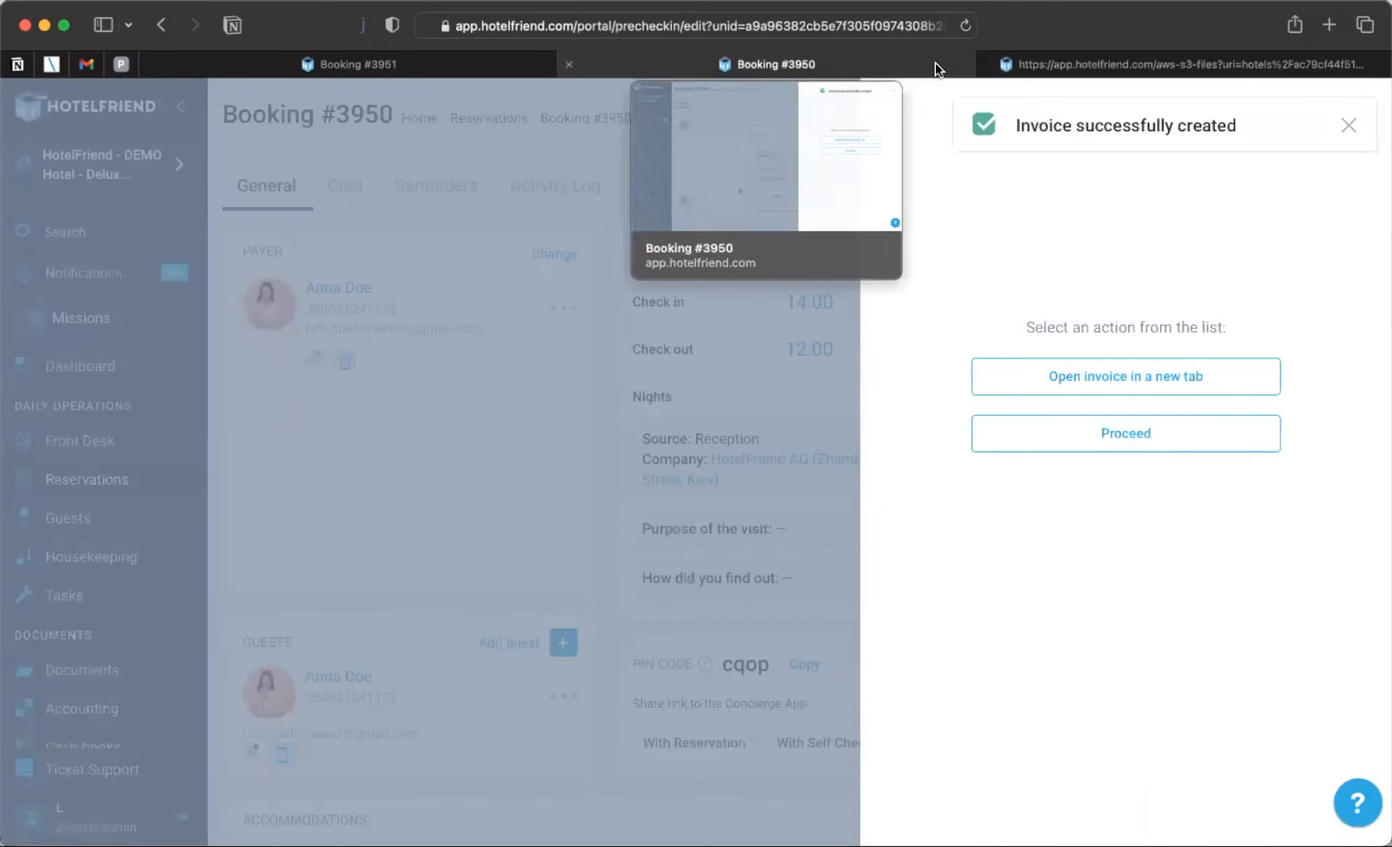
- Close the invoice confirmation and review the booking's balance, accommodation, payments and invoices
{"action": "left_click", "coordinate": [788, 155]}
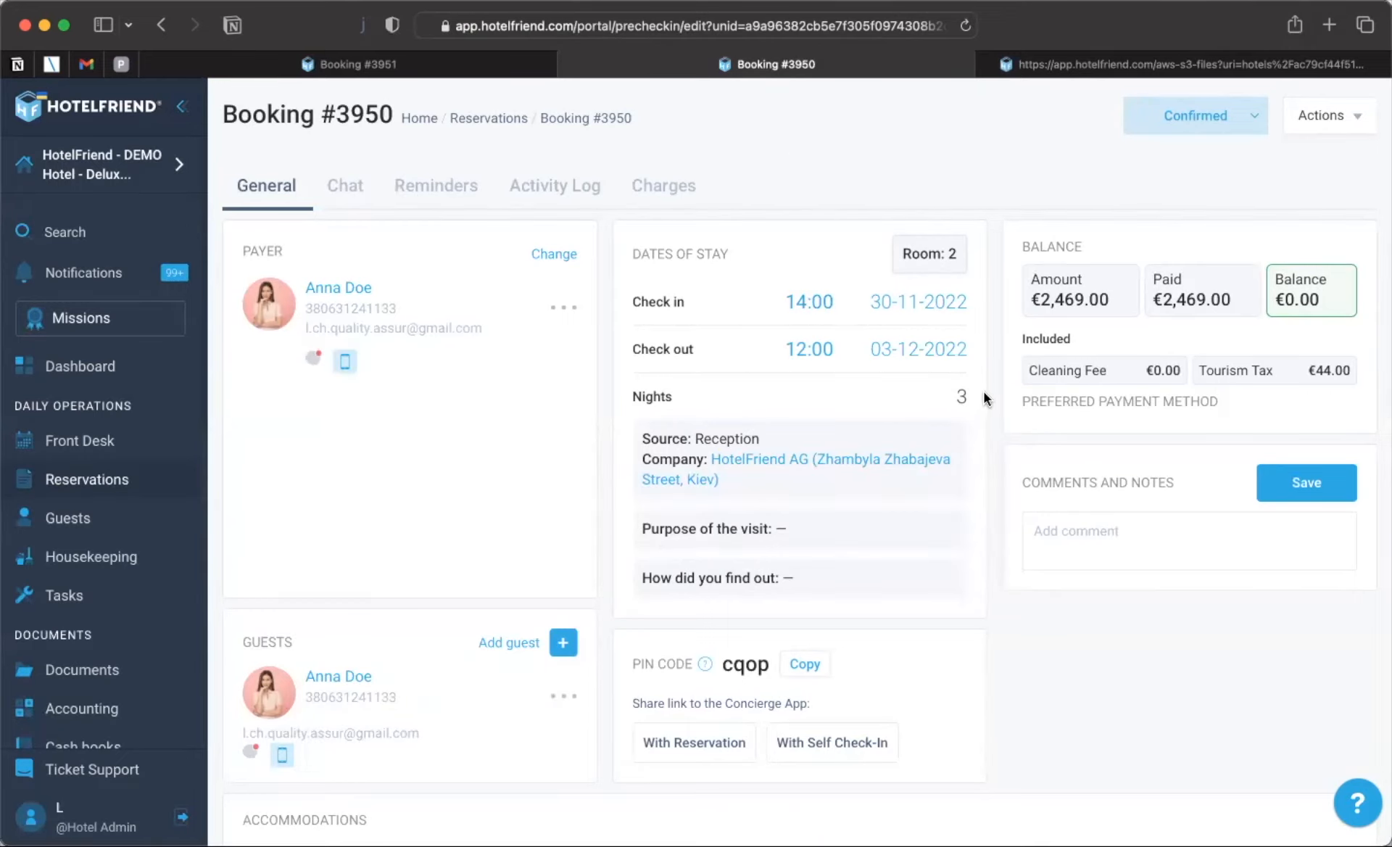
{"action": "scroll", "coordinate": [984, 396], "scroll_direction": "down", "scroll_amount": 6}
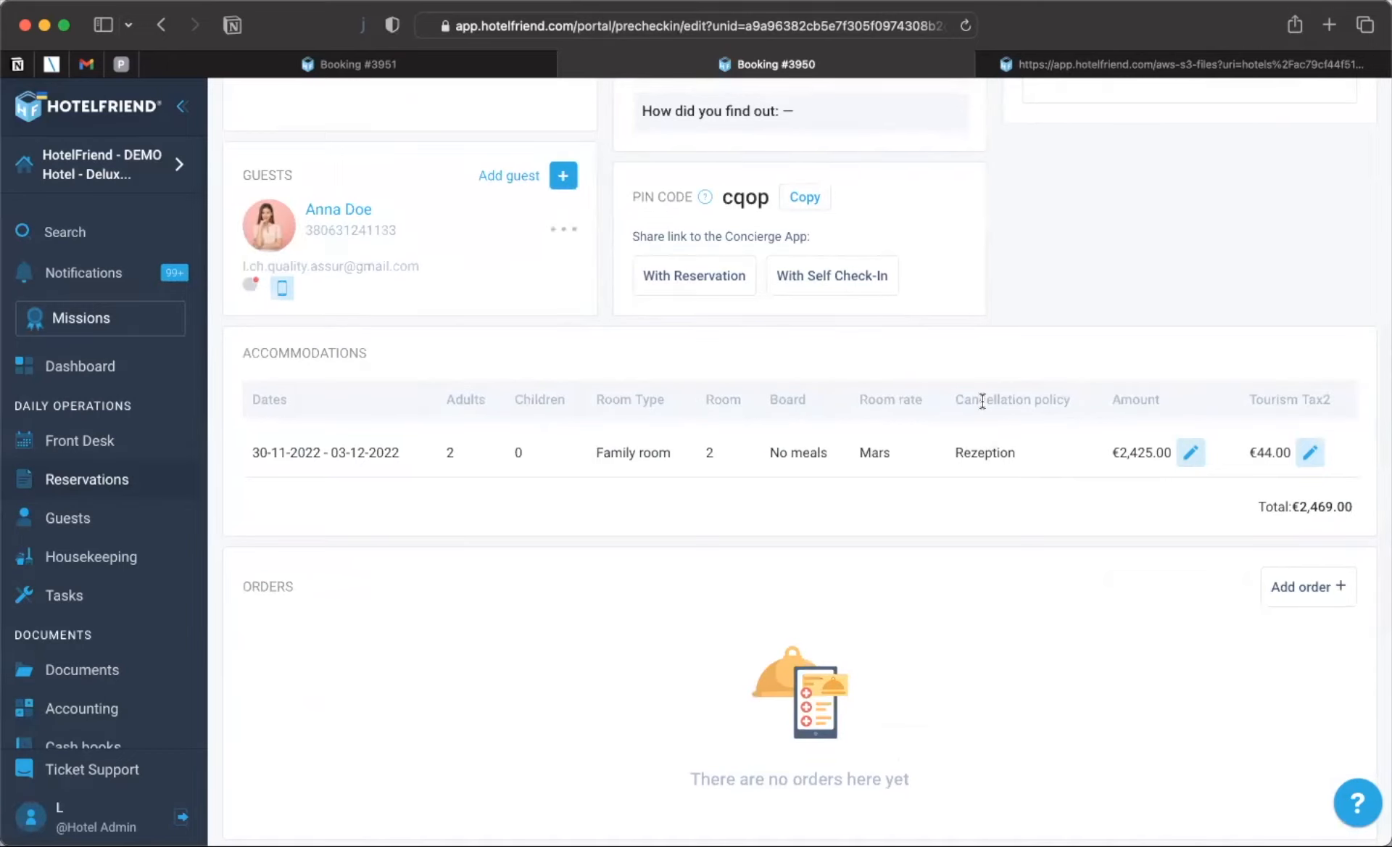
{"action": "scroll", "coordinate": [981, 400], "scroll_direction": "up", "scroll_amount": 7}
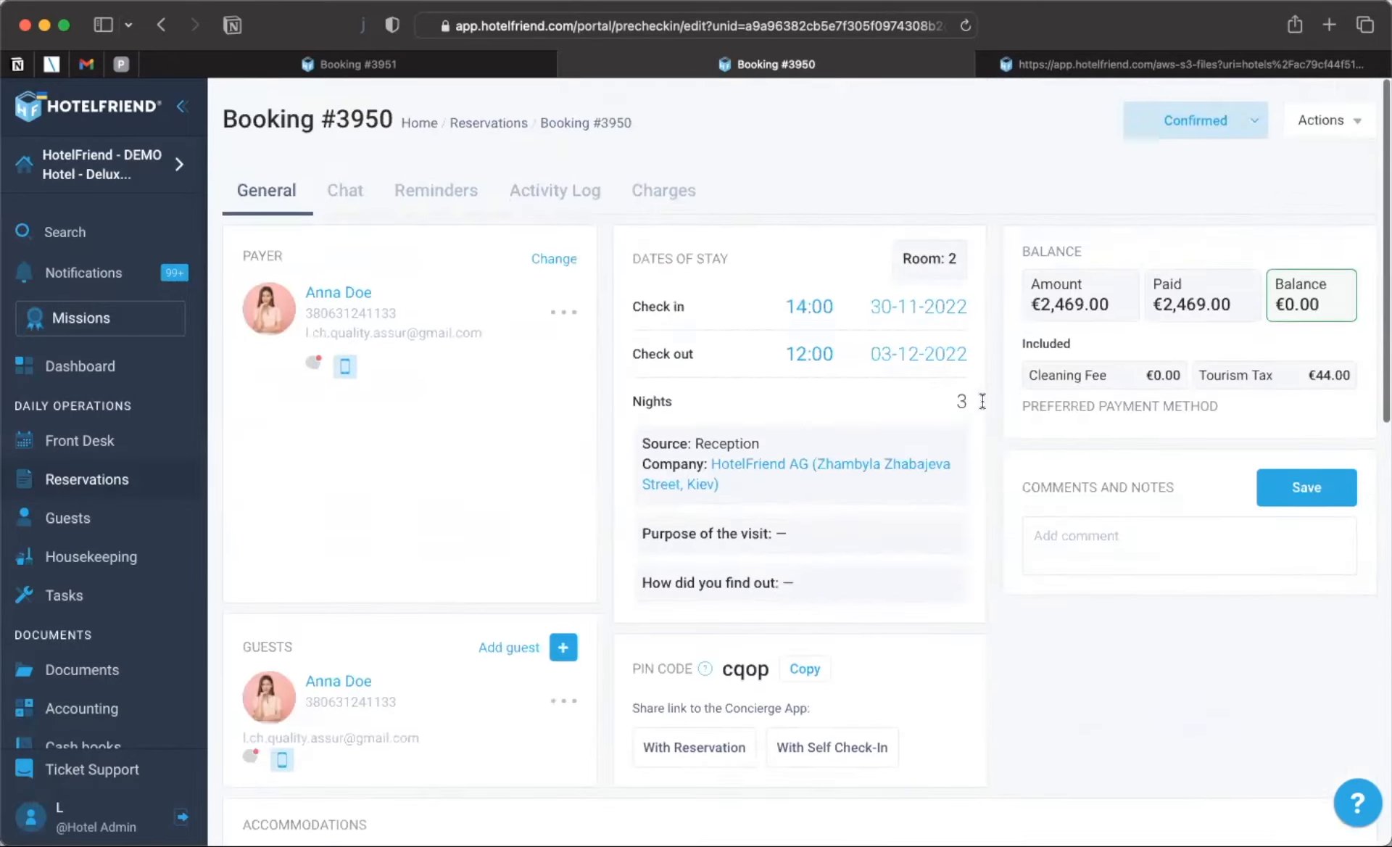
{"action": "scroll", "coordinate": [982, 407], "scroll_direction": "down", "scroll_amount": 6}
{"action": "scroll", "coordinate": [982, 414], "scroll_direction": "down", "scroll_amount": 7}
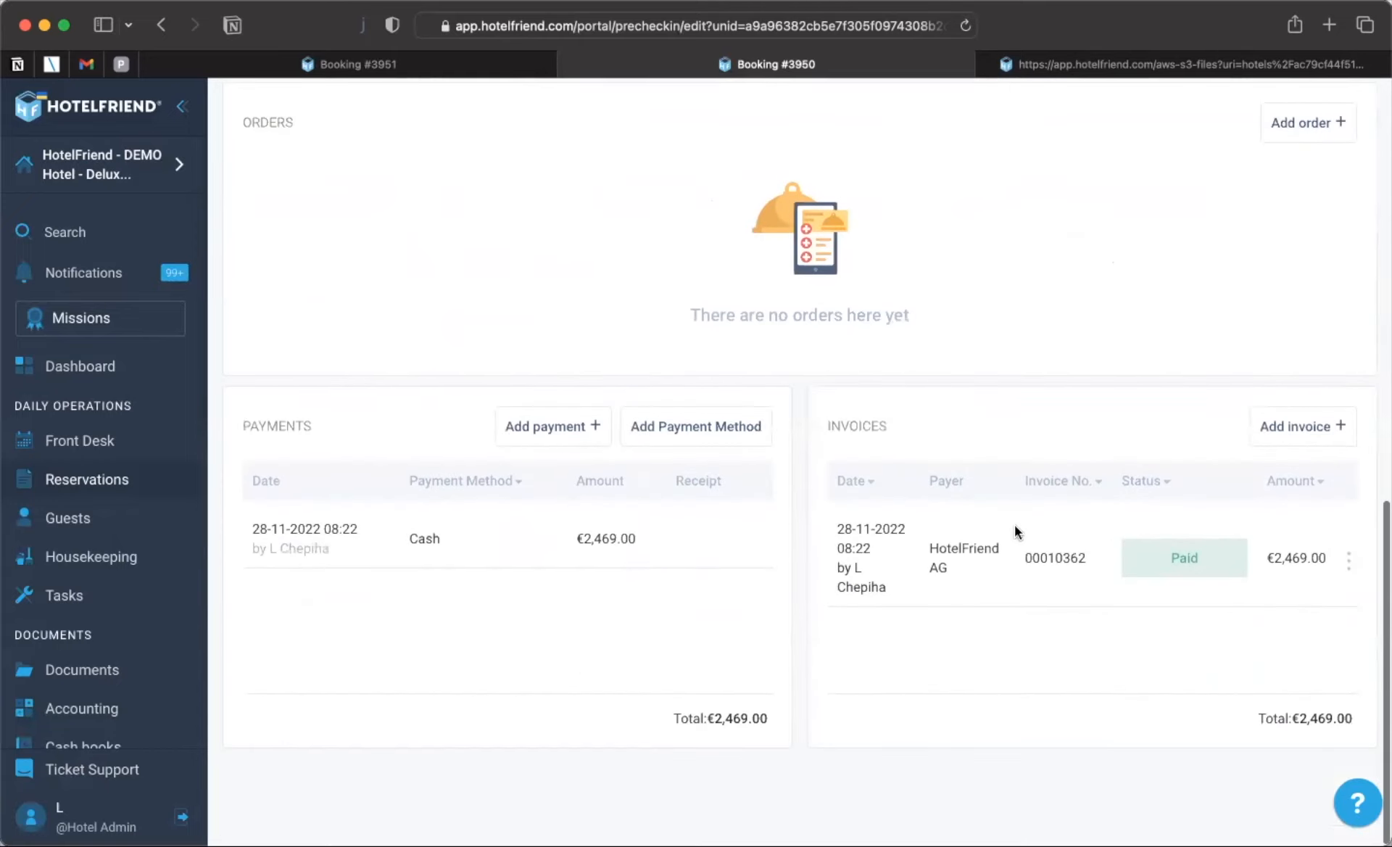
{"action": "scroll", "coordinate": [947, 398], "scroll_direction": "up", "scroll_amount": 10}
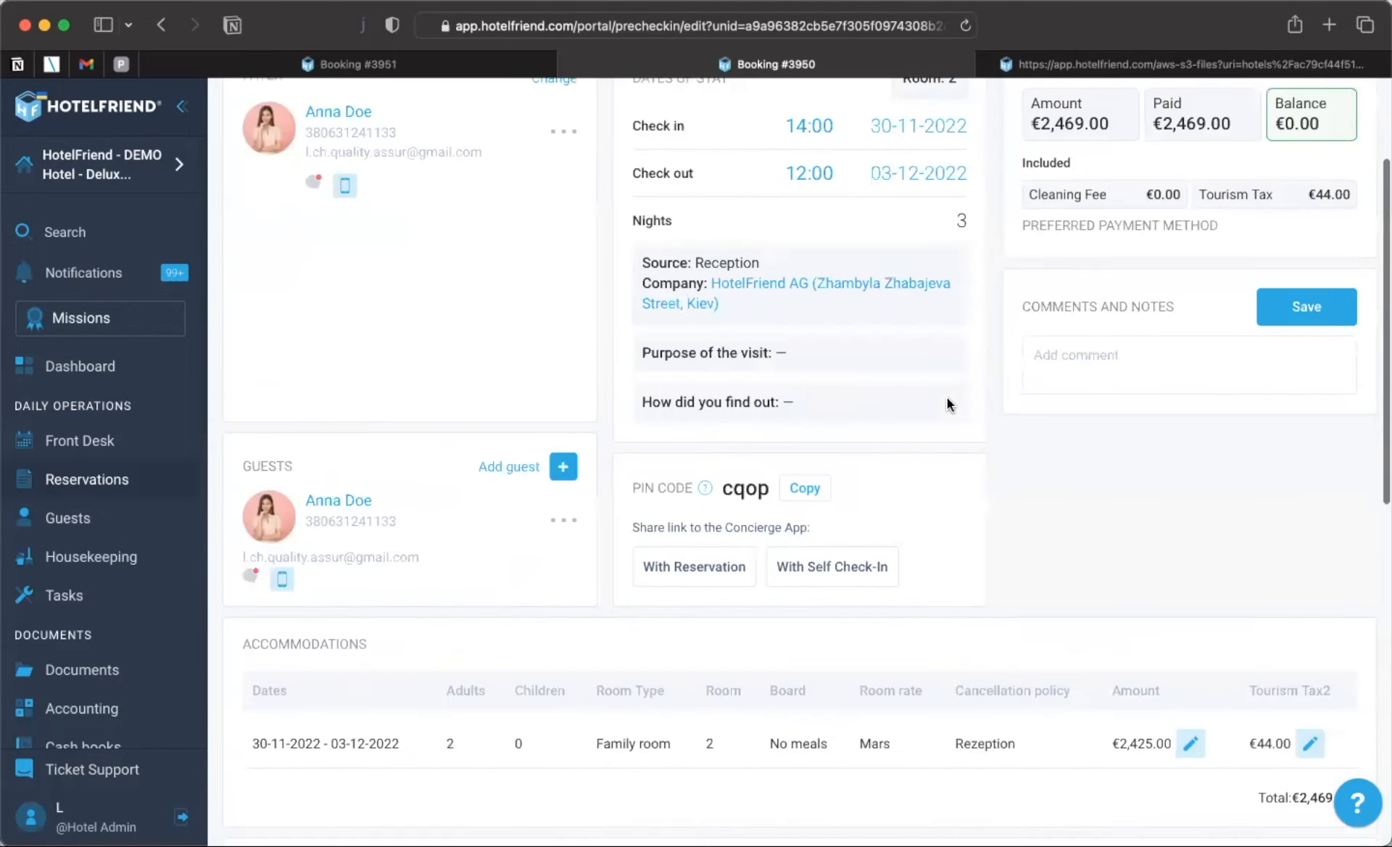
- Start moving the booking, choosing room type Hospitality Logge and room 11 as the destination
{"action": "left_click", "coordinate": [1325, 116]}
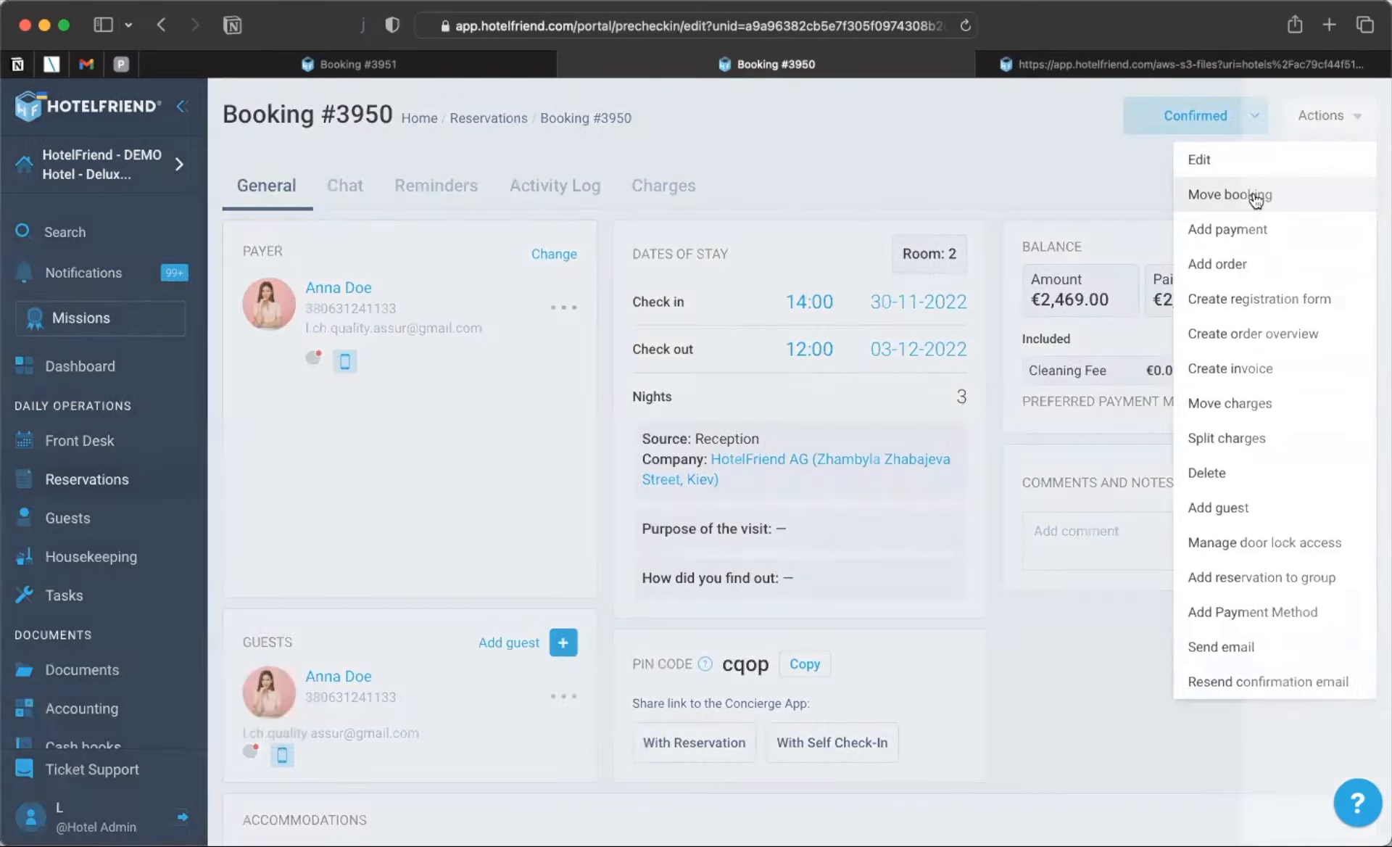
{"action": "left_click", "coordinate": [1255, 196]}
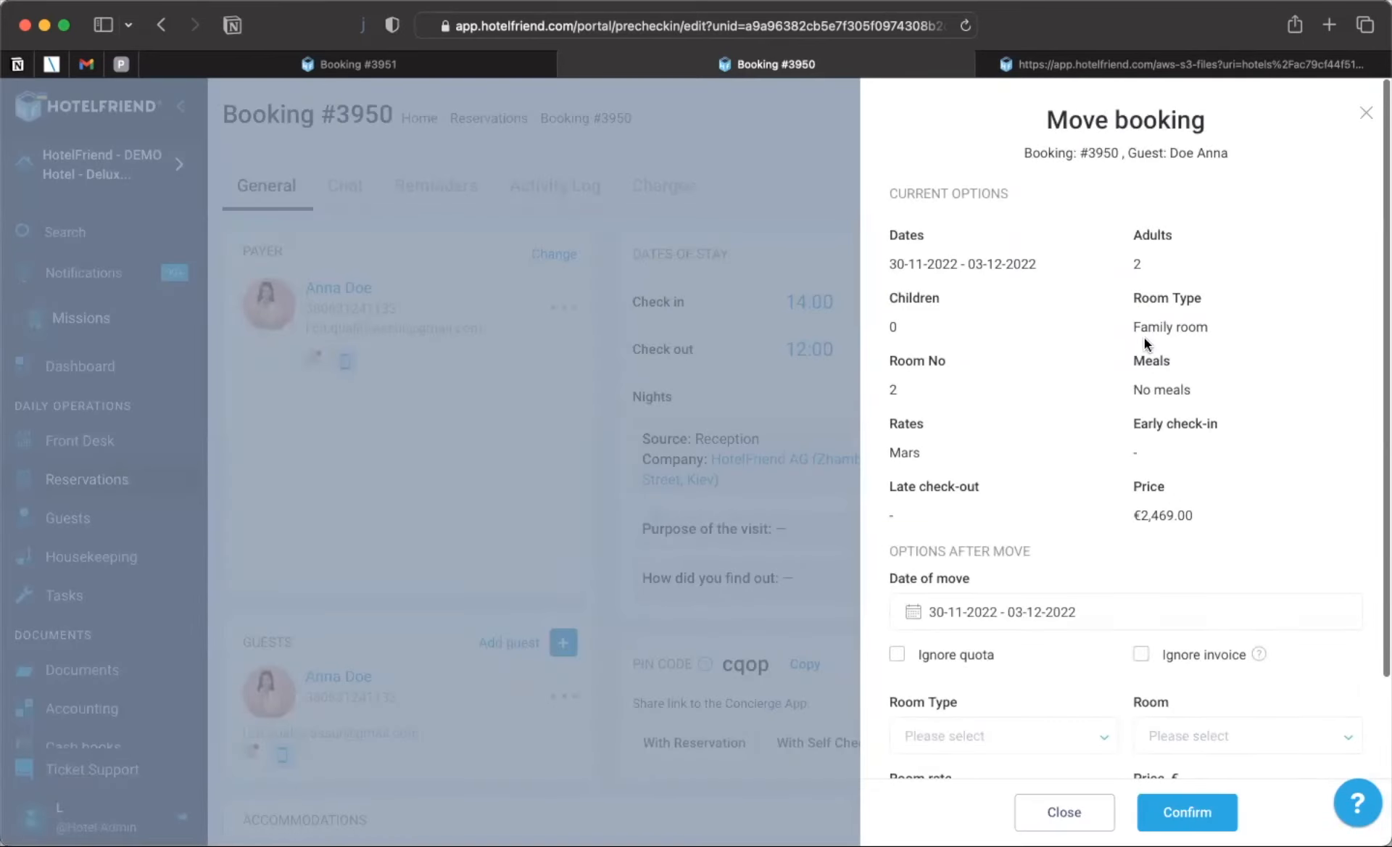
{"action": "scroll", "coordinate": [1059, 537], "scroll_direction": "down", "scroll_amount": 3}
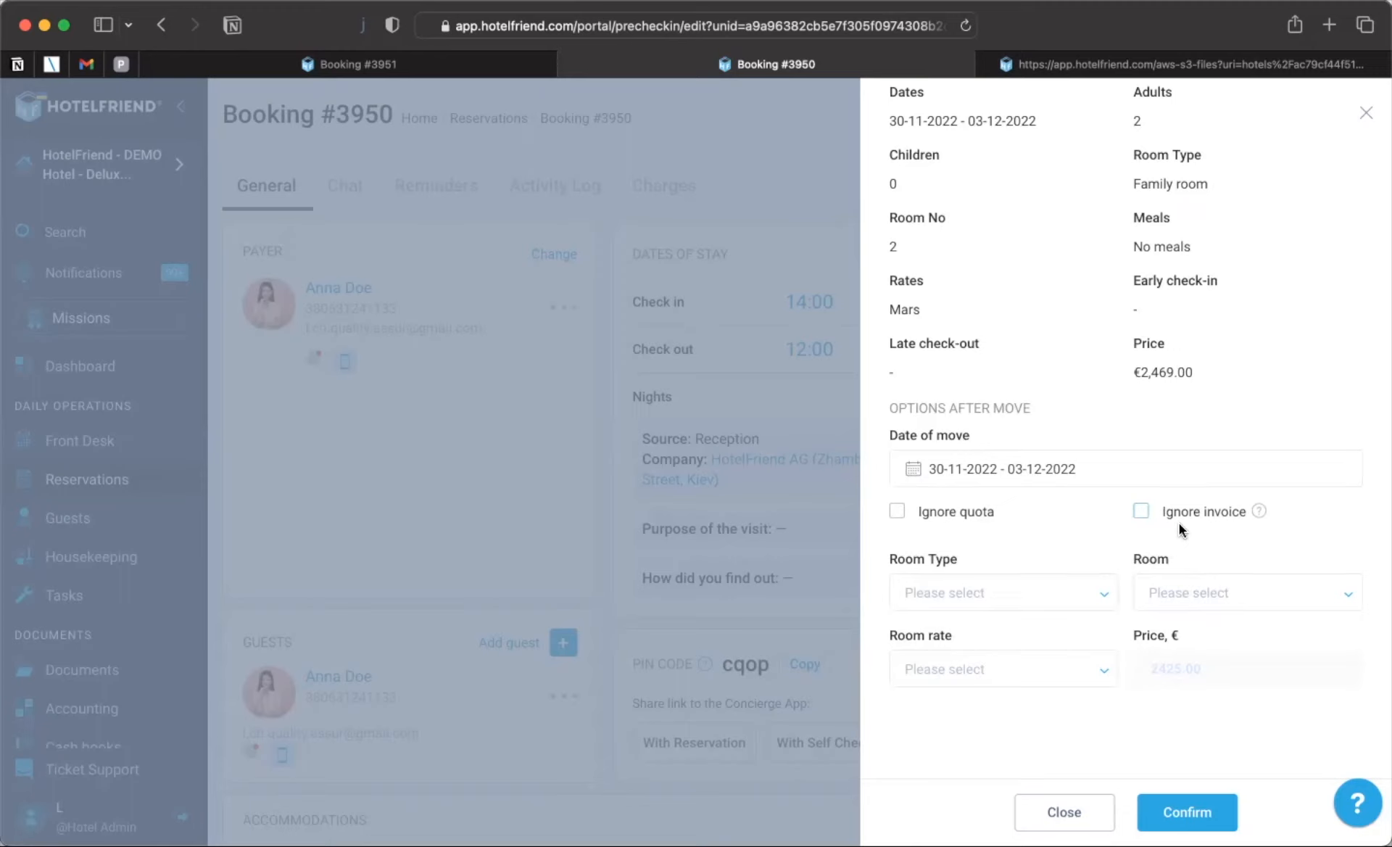
{"action": "mouse_move", "coordinate": [1259, 517]}
{"action": "left_click", "coordinate": [1055, 596]}
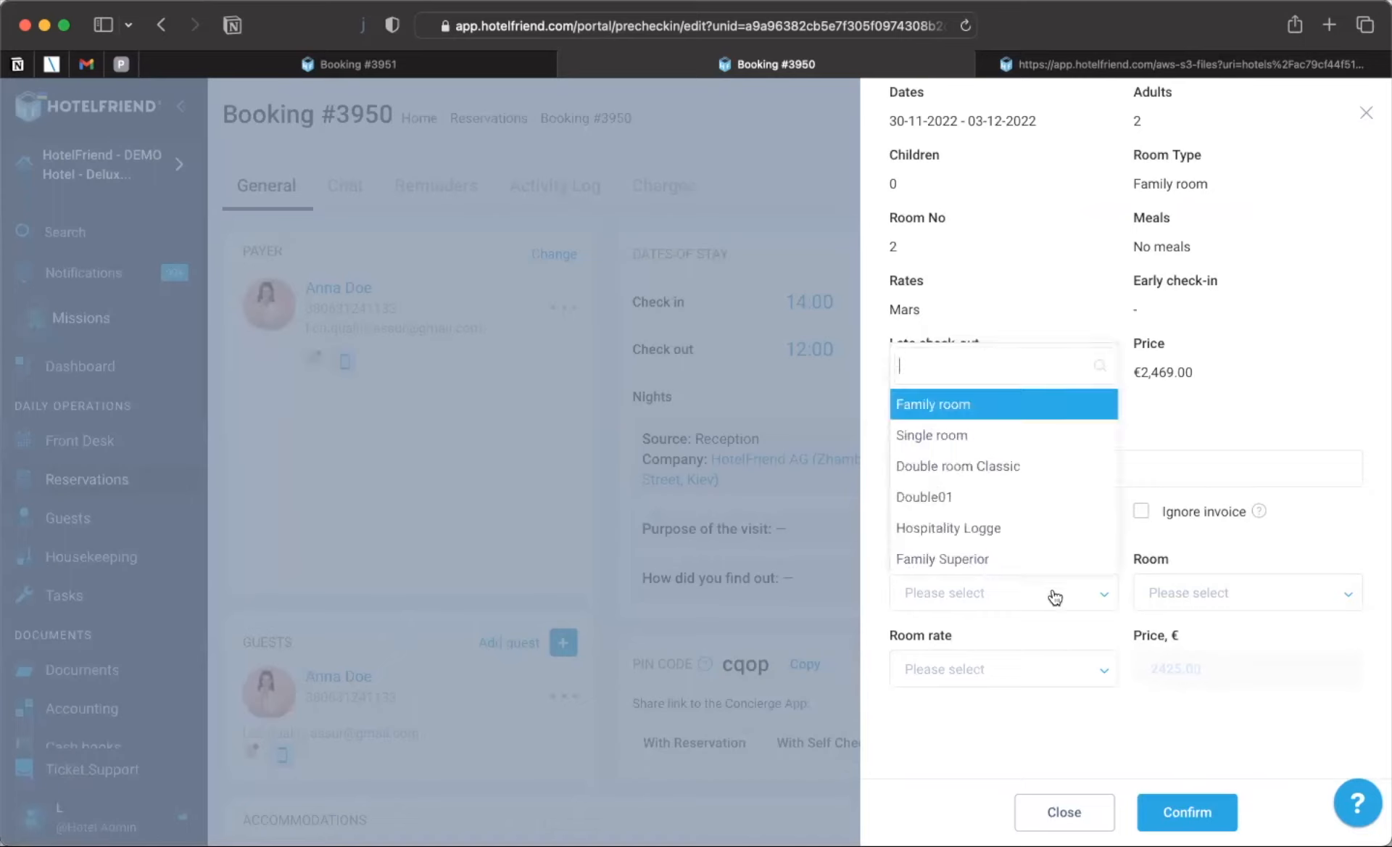
{"action": "left_click", "coordinate": [949, 527]}
{"action": "left_click", "coordinate": [1167, 603]}
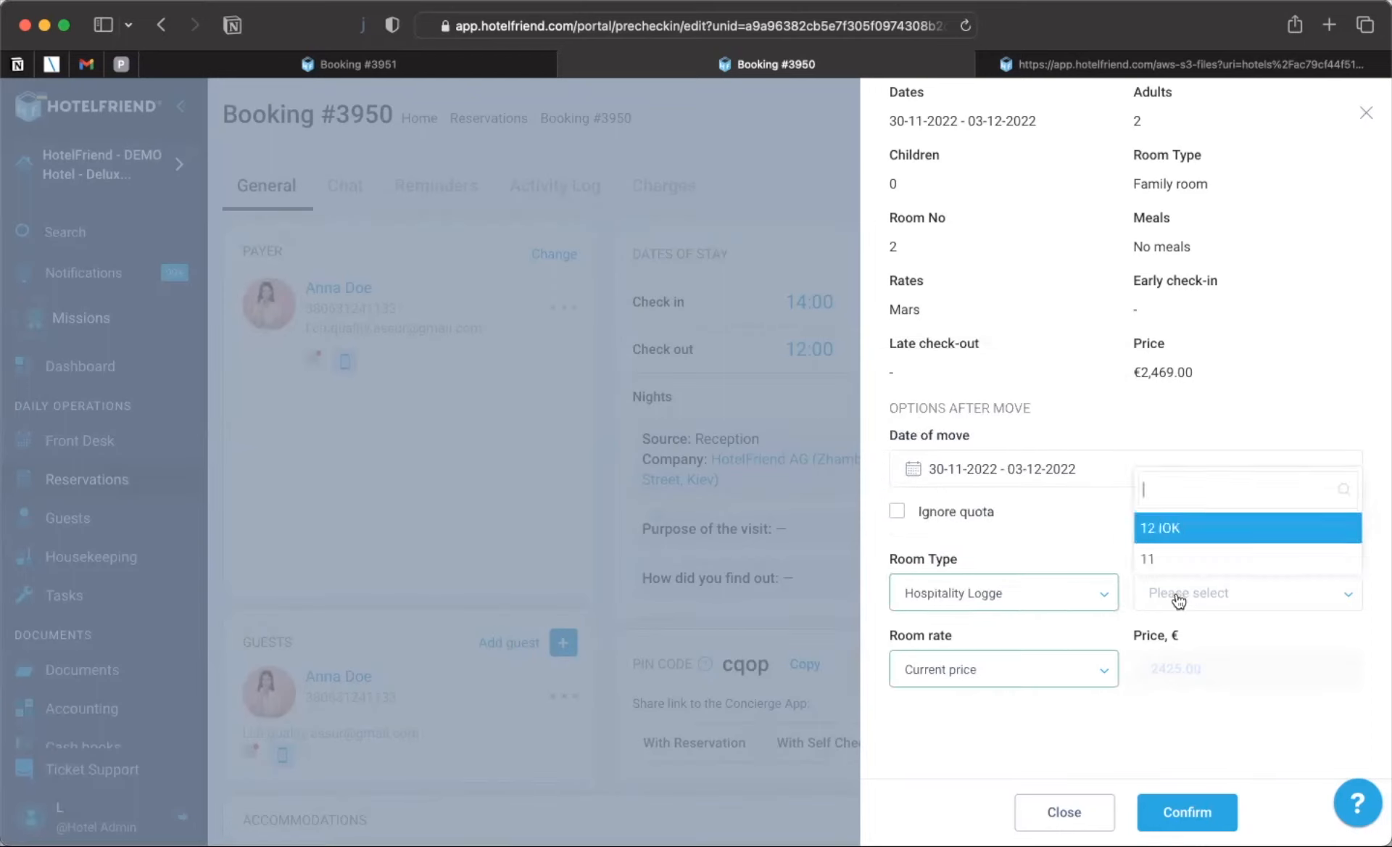
{"action": "left_click", "coordinate": [1159, 560]}
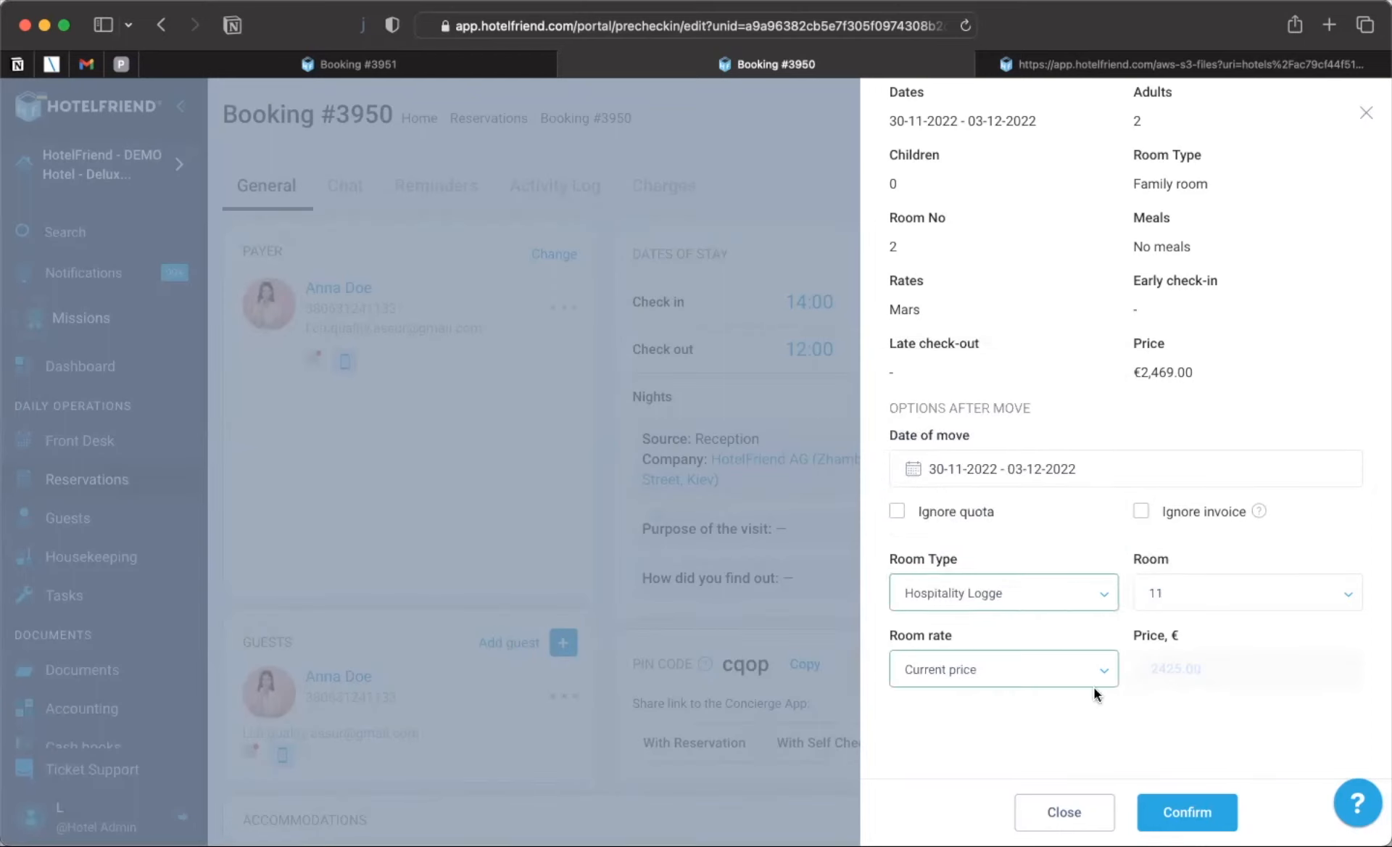
- Submit the booking move with the option to ignore the existing invoice enabled
{"action": "left_click", "coordinate": [1182, 812]}
{"action": "left_click", "coordinate": [1141, 512]}
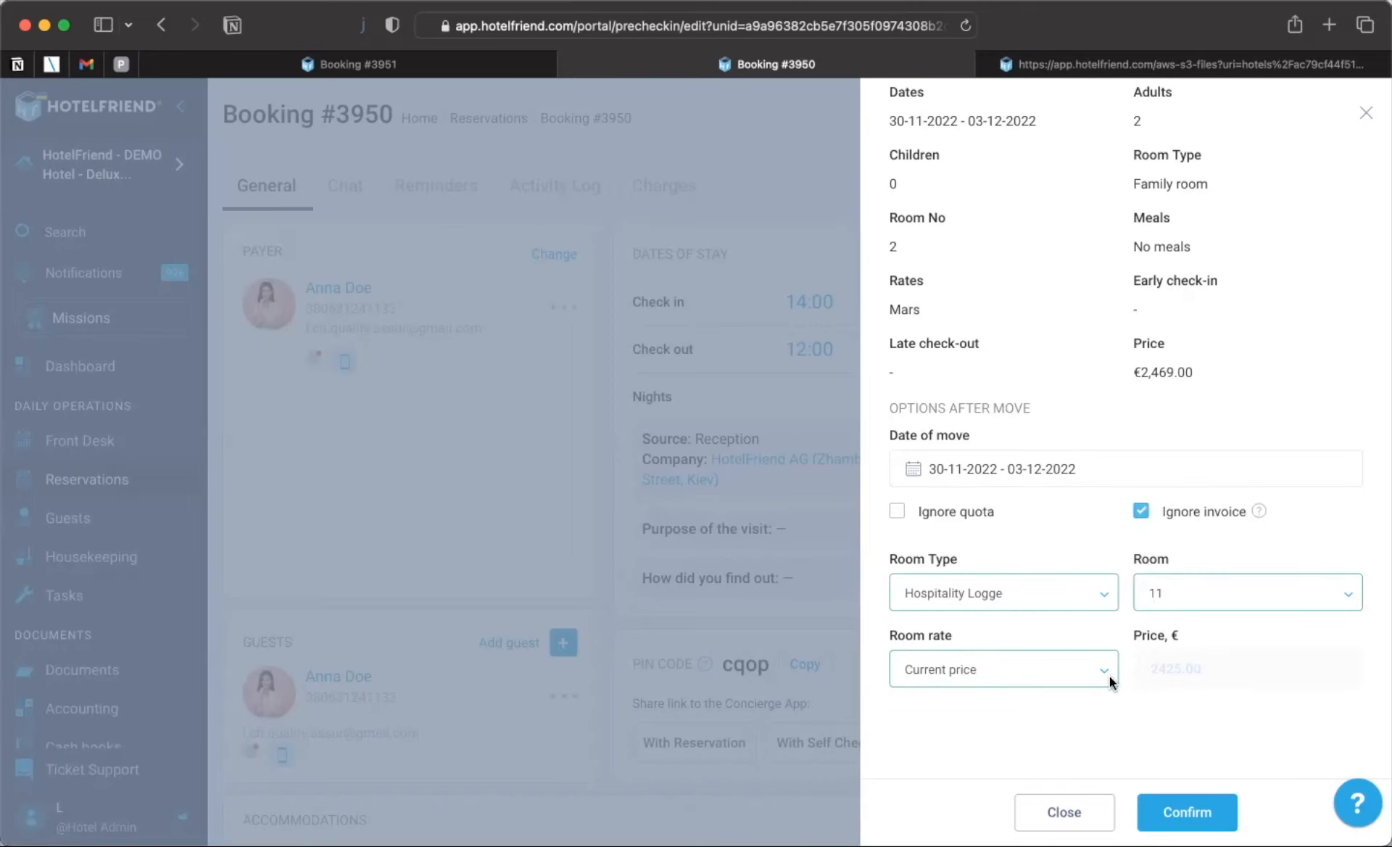
{"action": "left_click", "coordinate": [1187, 812]}
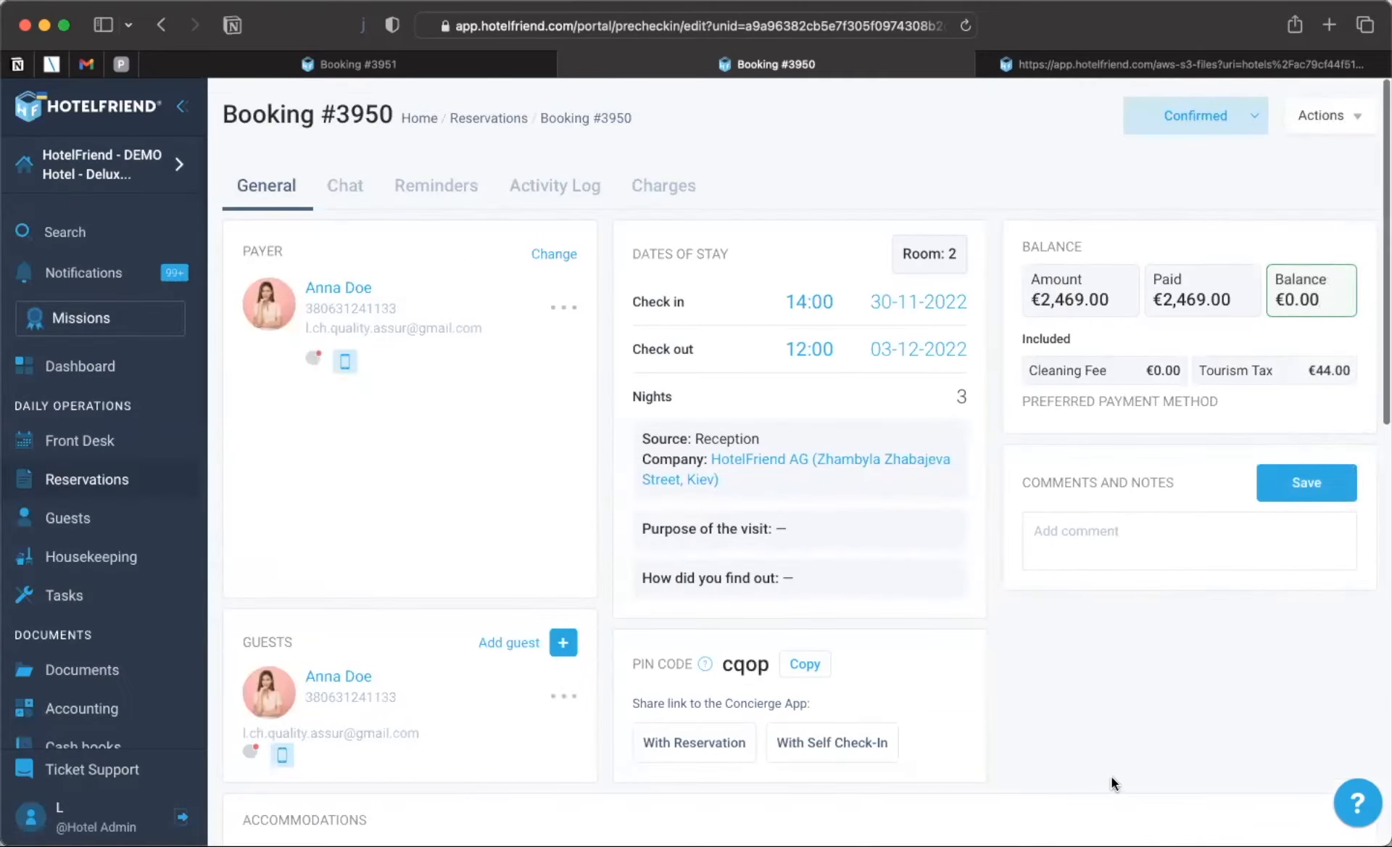
- Check the moved booking's accommodation details and open the list of cash books
{"action": "scroll", "coordinate": [1111, 776], "scroll_direction": "down", "scroll_amount": 5}
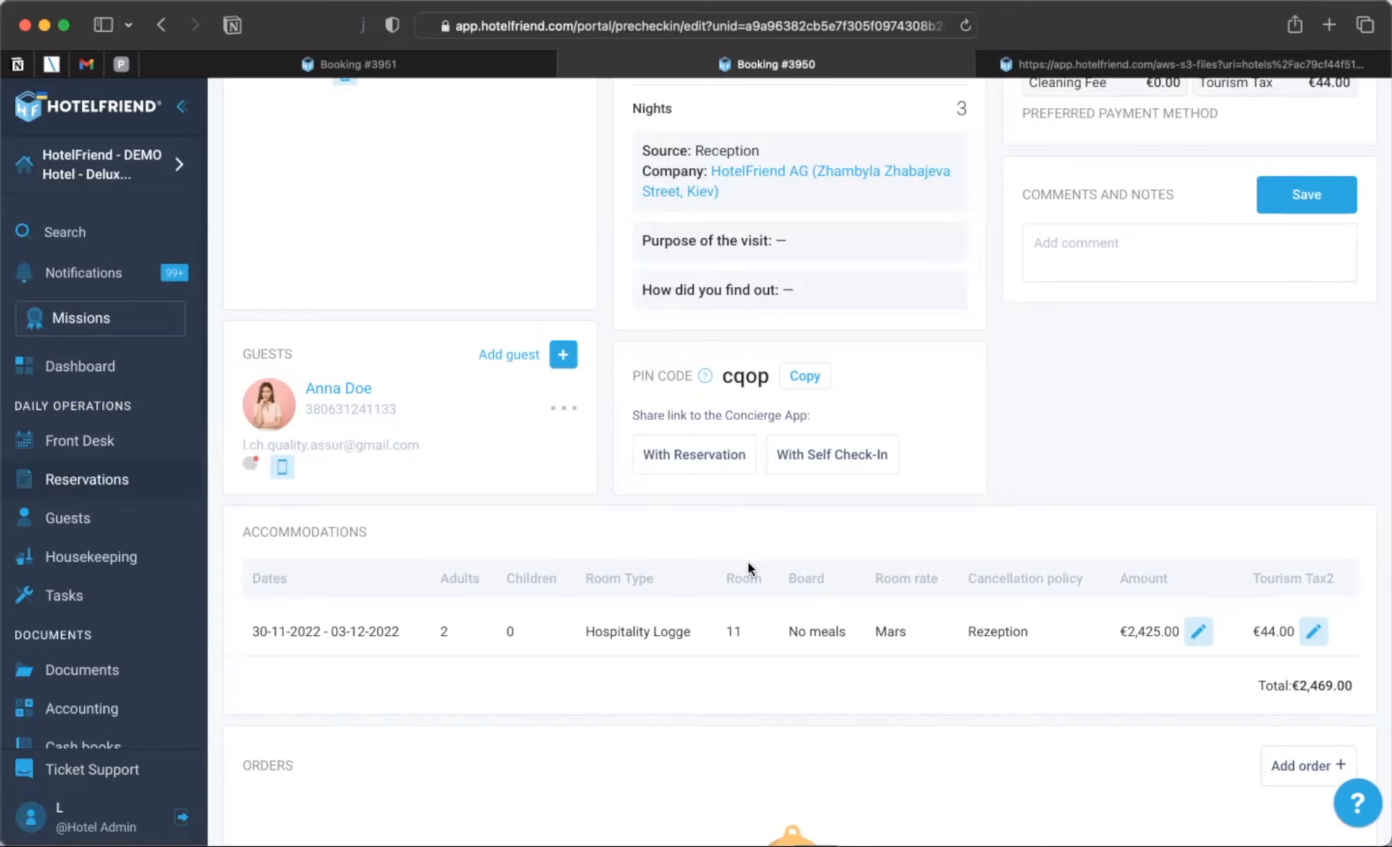
{"action": "scroll", "coordinate": [746, 561], "scroll_direction": "up", "scroll_amount": 5}
{"action": "scroll", "coordinate": [83, 577], "scroll_direction": "down", "scroll_amount": 6}
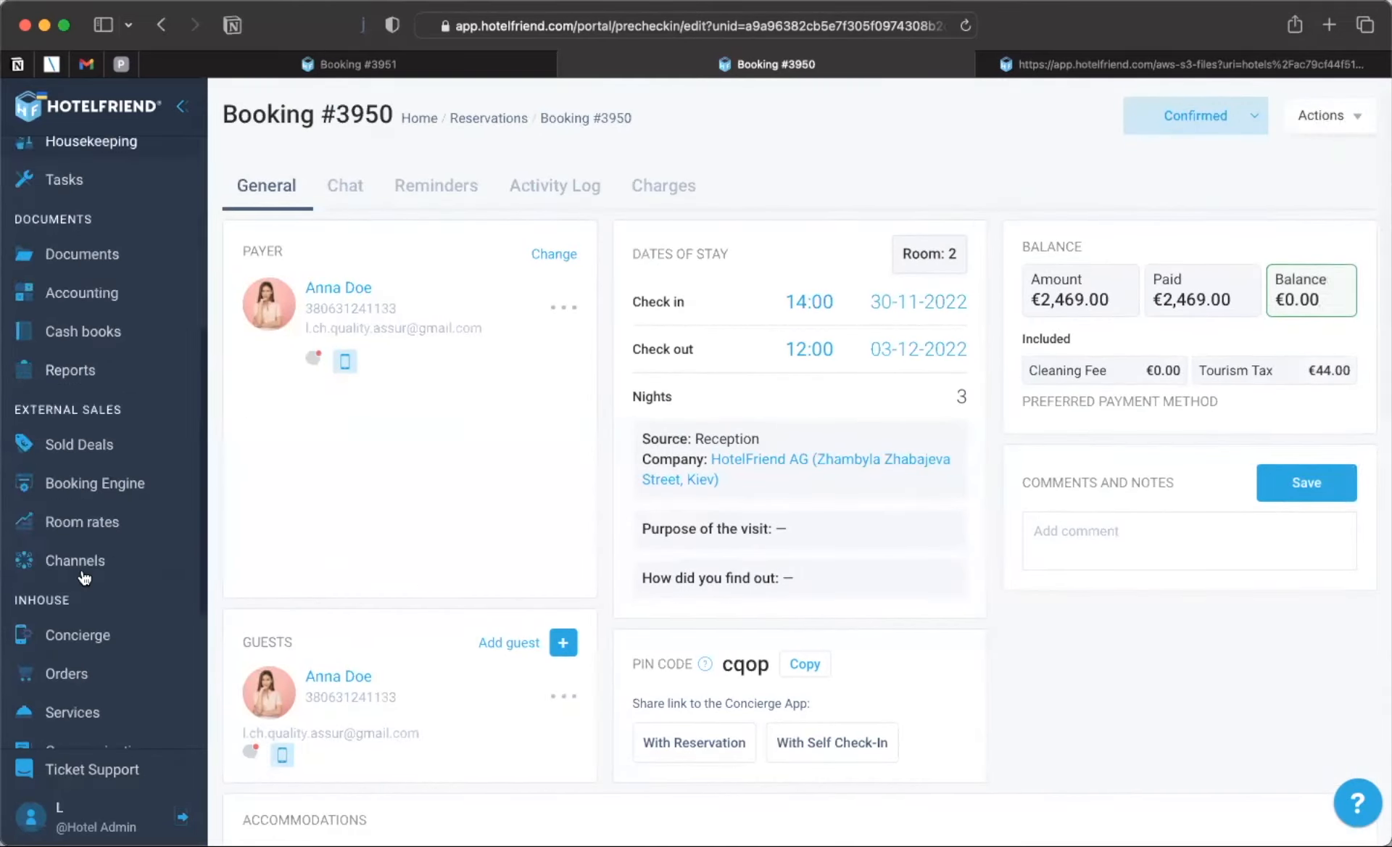
{"action": "scroll", "coordinate": [83, 577], "scroll_direction": "down", "scroll_amount": 4}
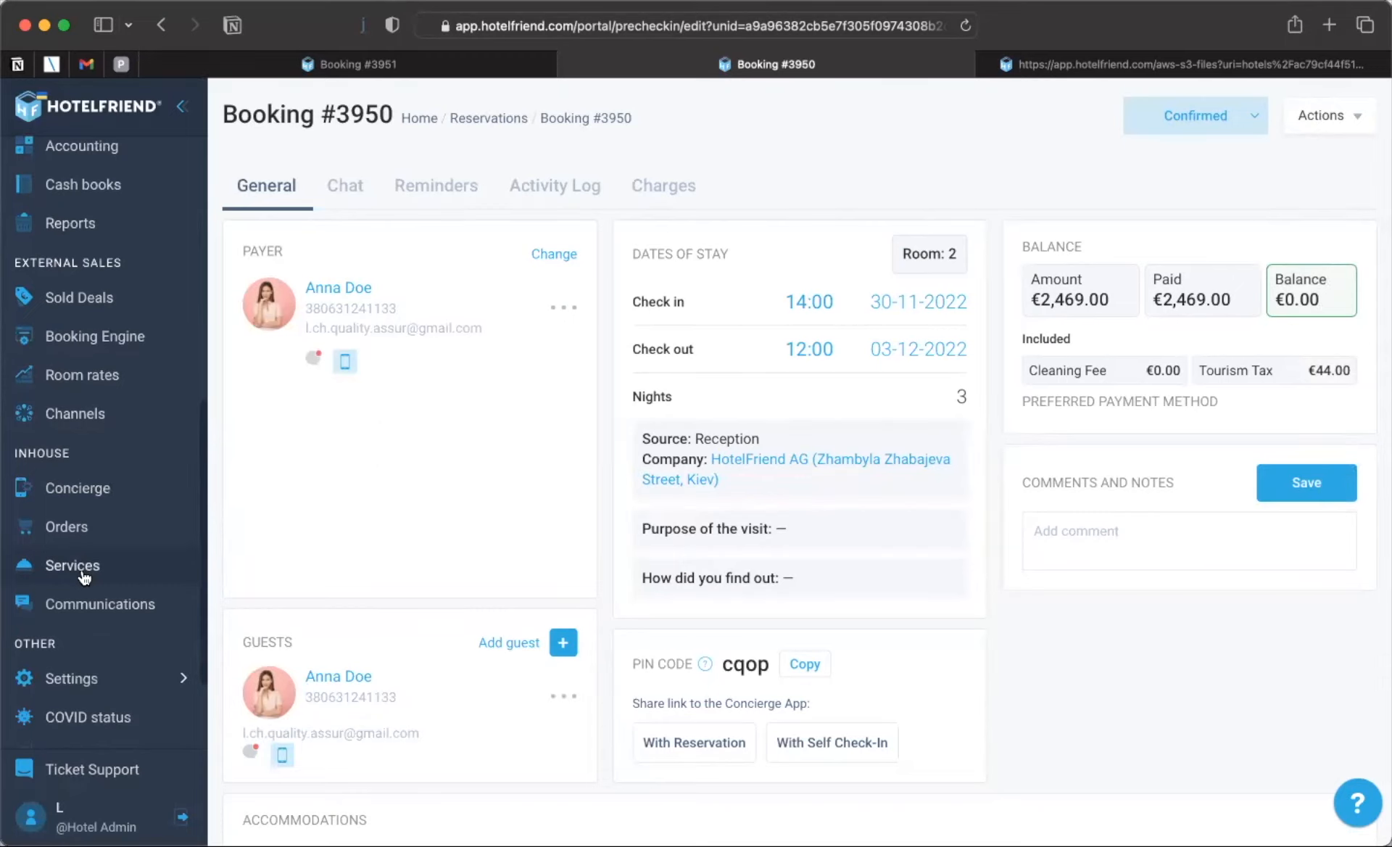
{"action": "scroll", "coordinate": [79, 573], "scroll_direction": "up", "scroll_amount": 1}
{"action": "left_click", "coordinate": [105, 214]}
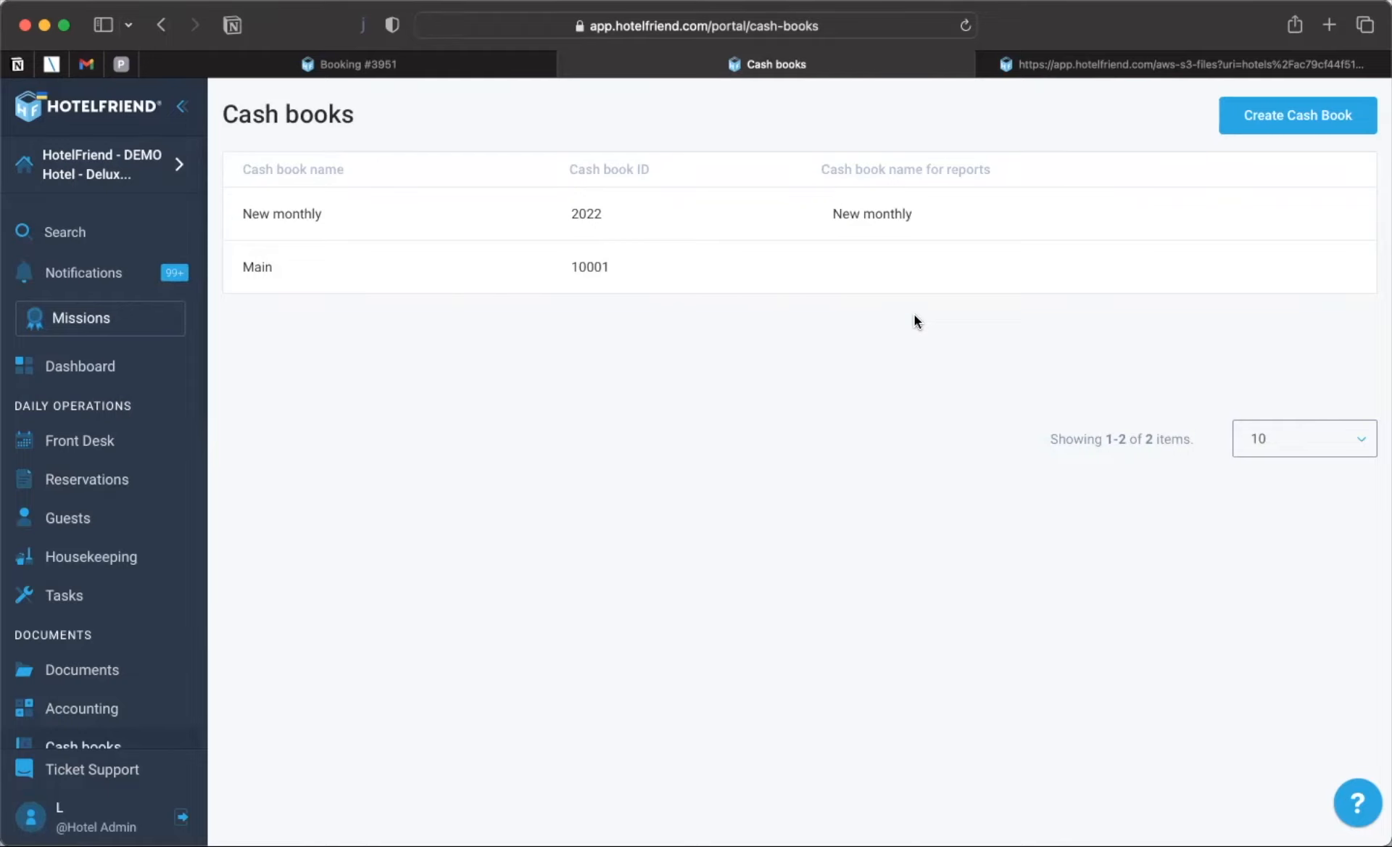
- Start a new cash book with the report name "by mistake" and an initial balance of €10000
{"action": "left_click", "coordinate": [1265, 125]}
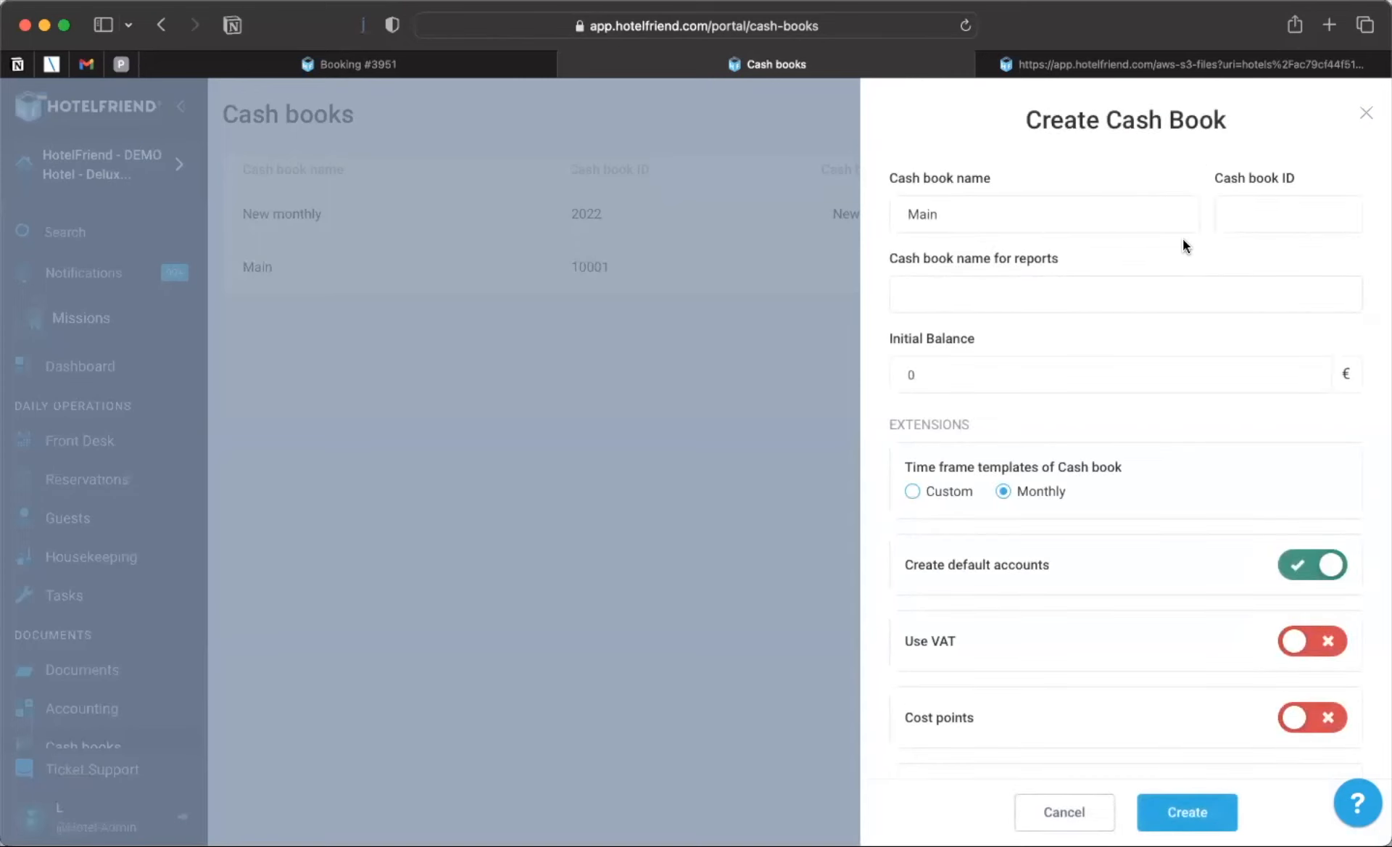
{"action": "left_click", "coordinate": [1070, 294]}
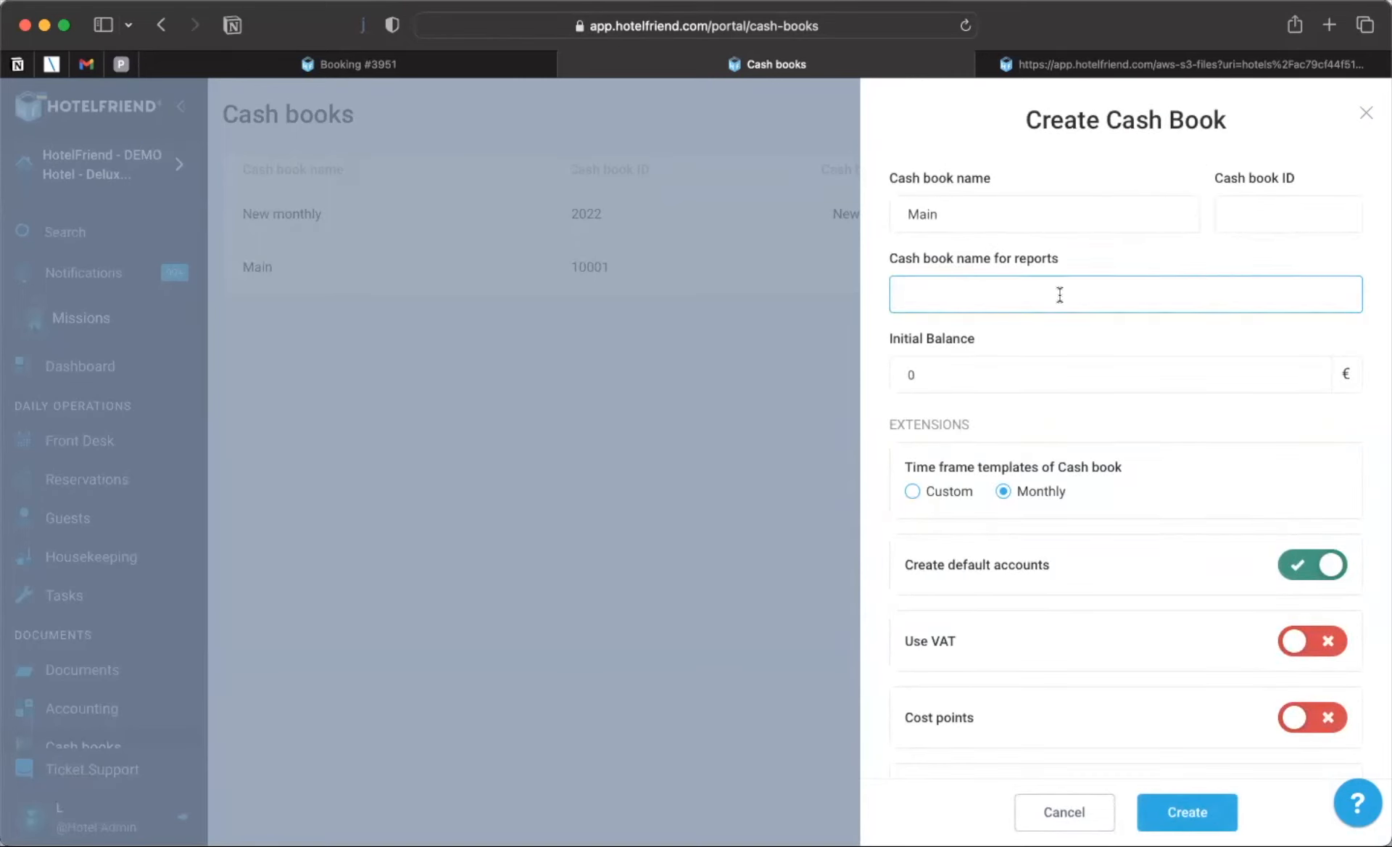
{"action": "type", "text": "by mistake"}
{"action": "left_click", "coordinate": [948, 382]}
{"action": "type", "text": "10000"}
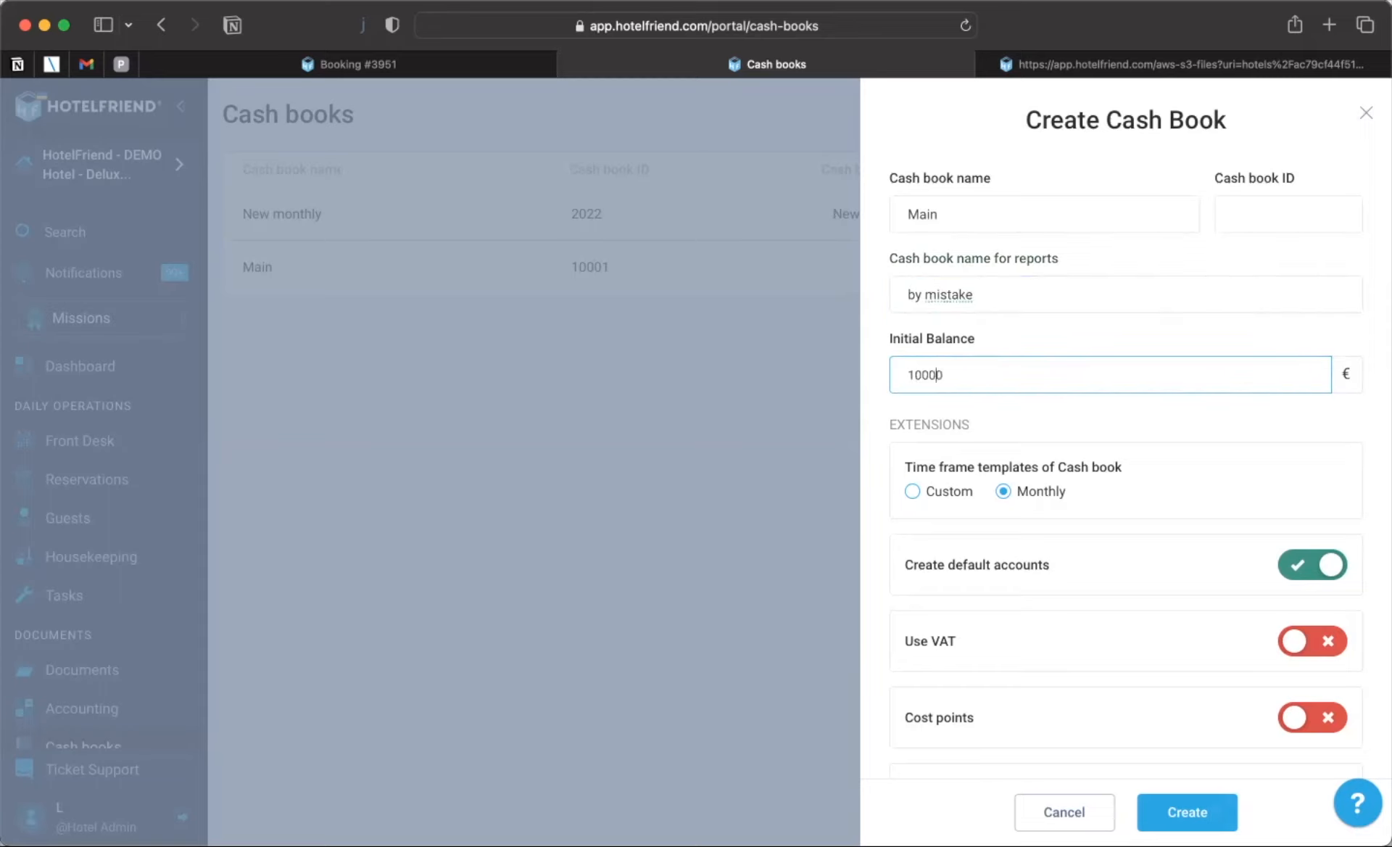
- Enable VAT, cost points, the "Perform cash count" action and receipt generation, and create the cash book
{"action": "scroll", "coordinate": [932, 551], "scroll_direction": "down", "scroll_amount": 1}
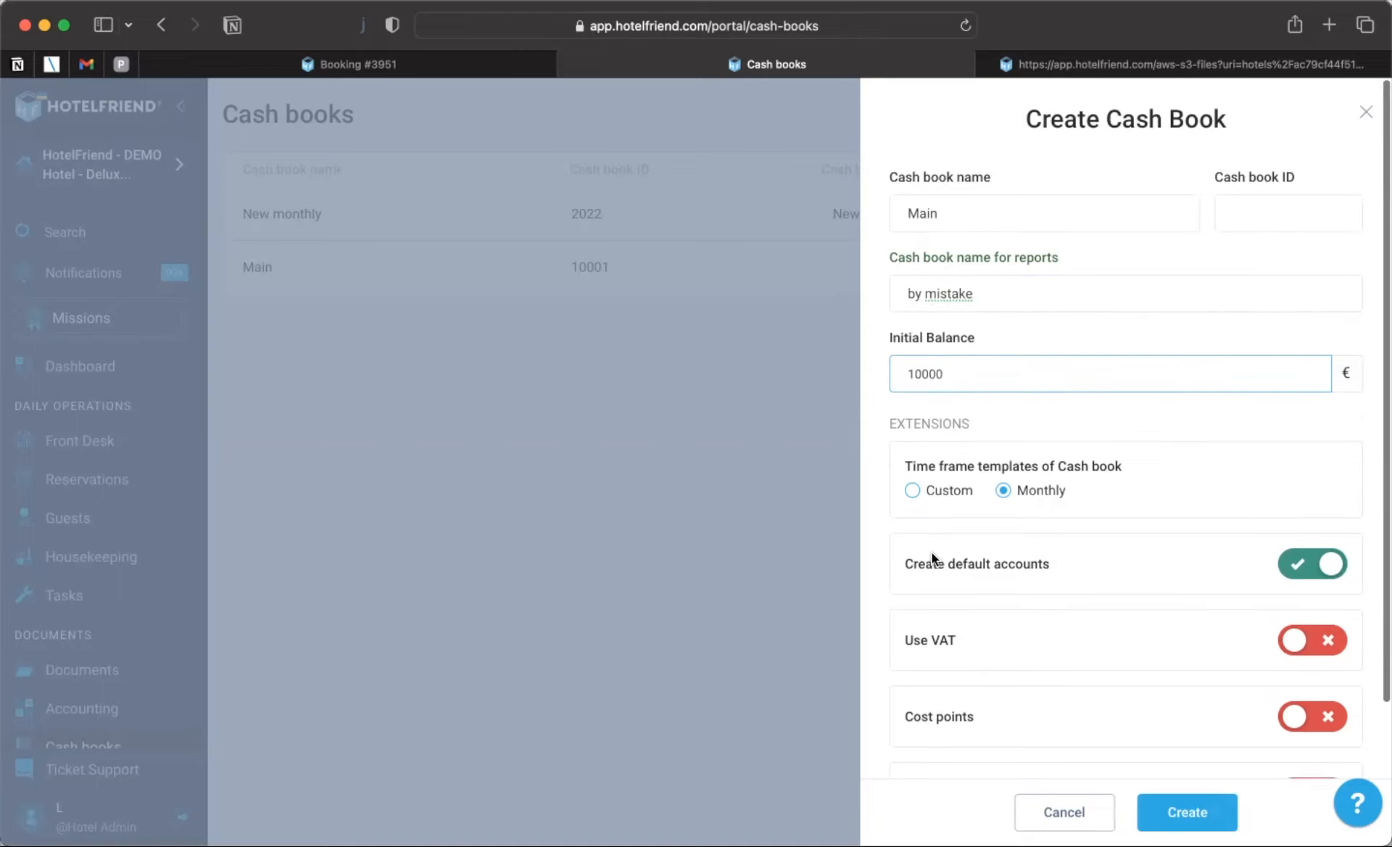
{"action": "left_click", "coordinate": [1327, 612]}
{"action": "left_click", "coordinate": [1327, 681]}
{"action": "scroll", "coordinate": [1324, 674], "scroll_direction": "down", "scroll_amount": 4}
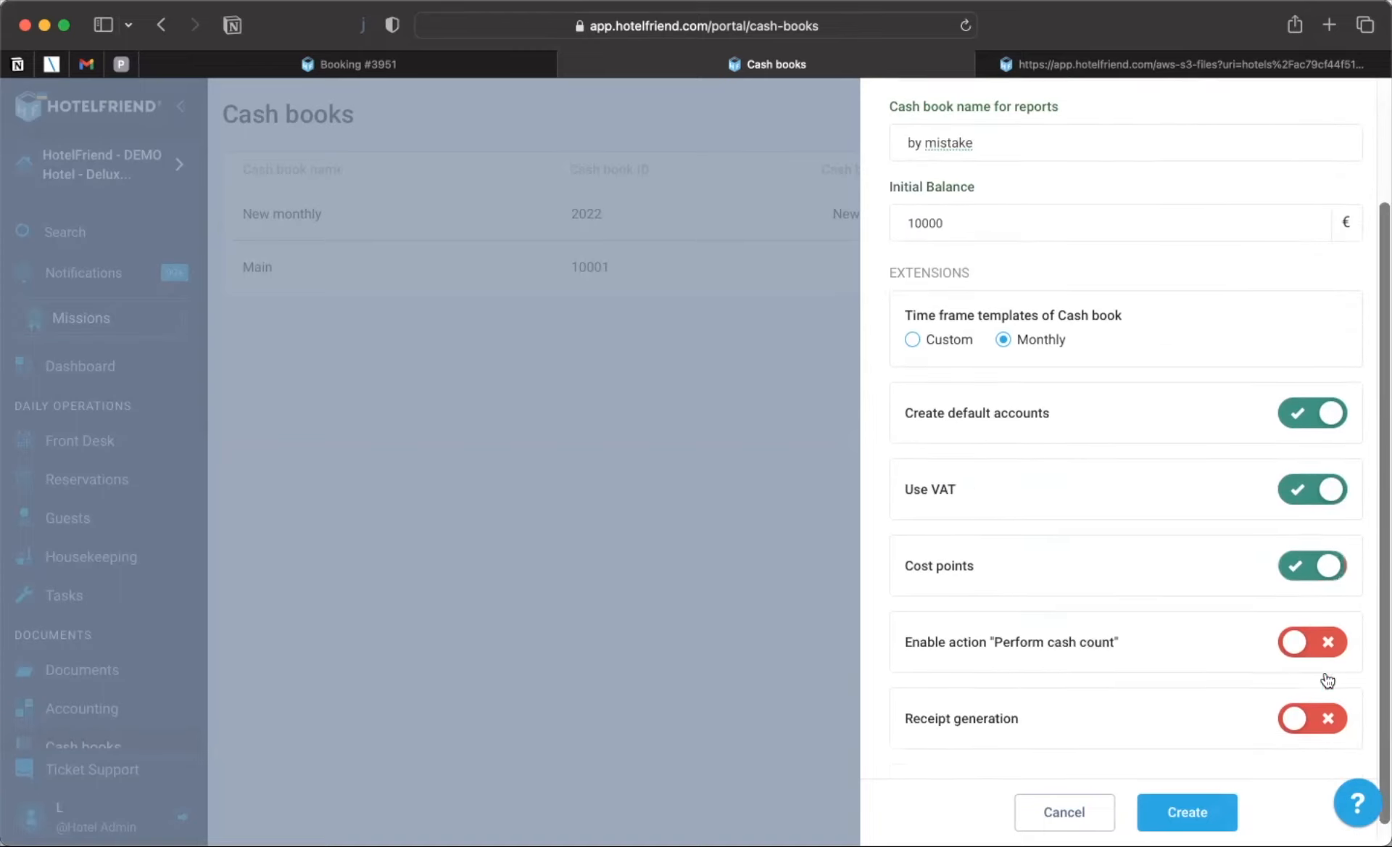
{"action": "left_click", "coordinate": [1321, 624]}
{"action": "left_click", "coordinate": [1319, 693]}
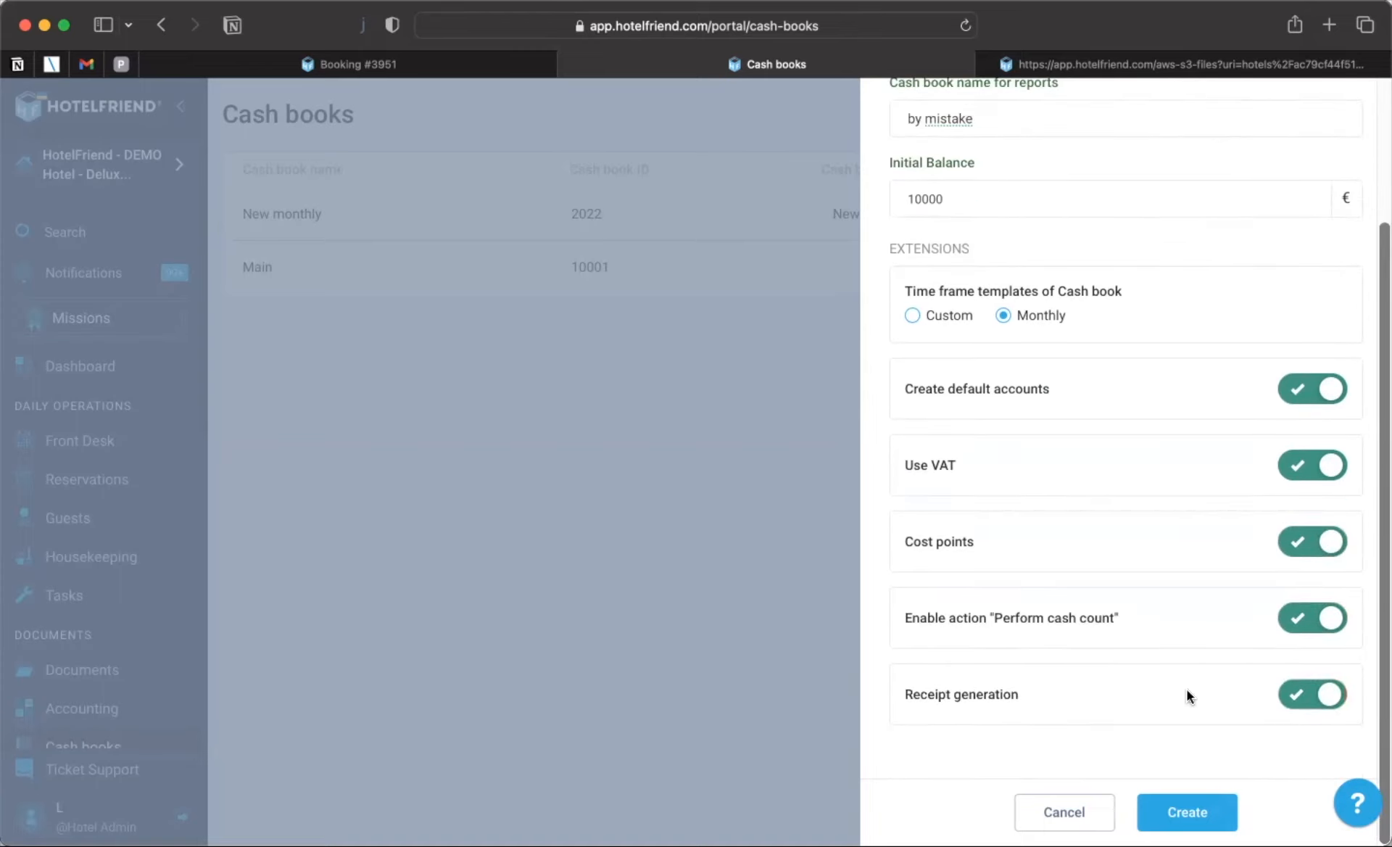
{"action": "left_click", "coordinate": [1186, 812]}
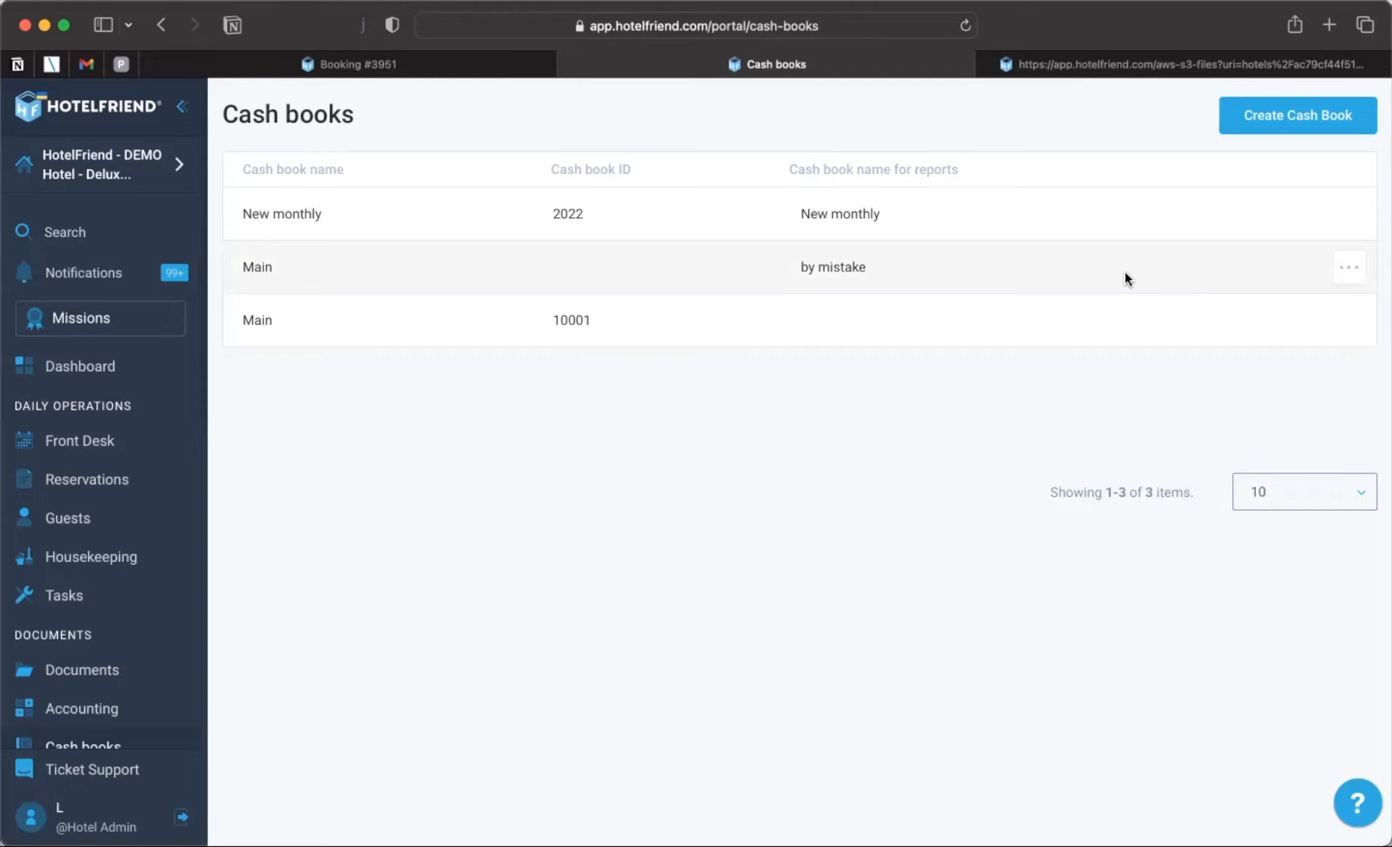
- Delete the Main cash book with the report name "by mistake"
{"action": "left_click", "coordinate": [1346, 268]}
{"action": "left_click", "coordinate": [1263, 311]}
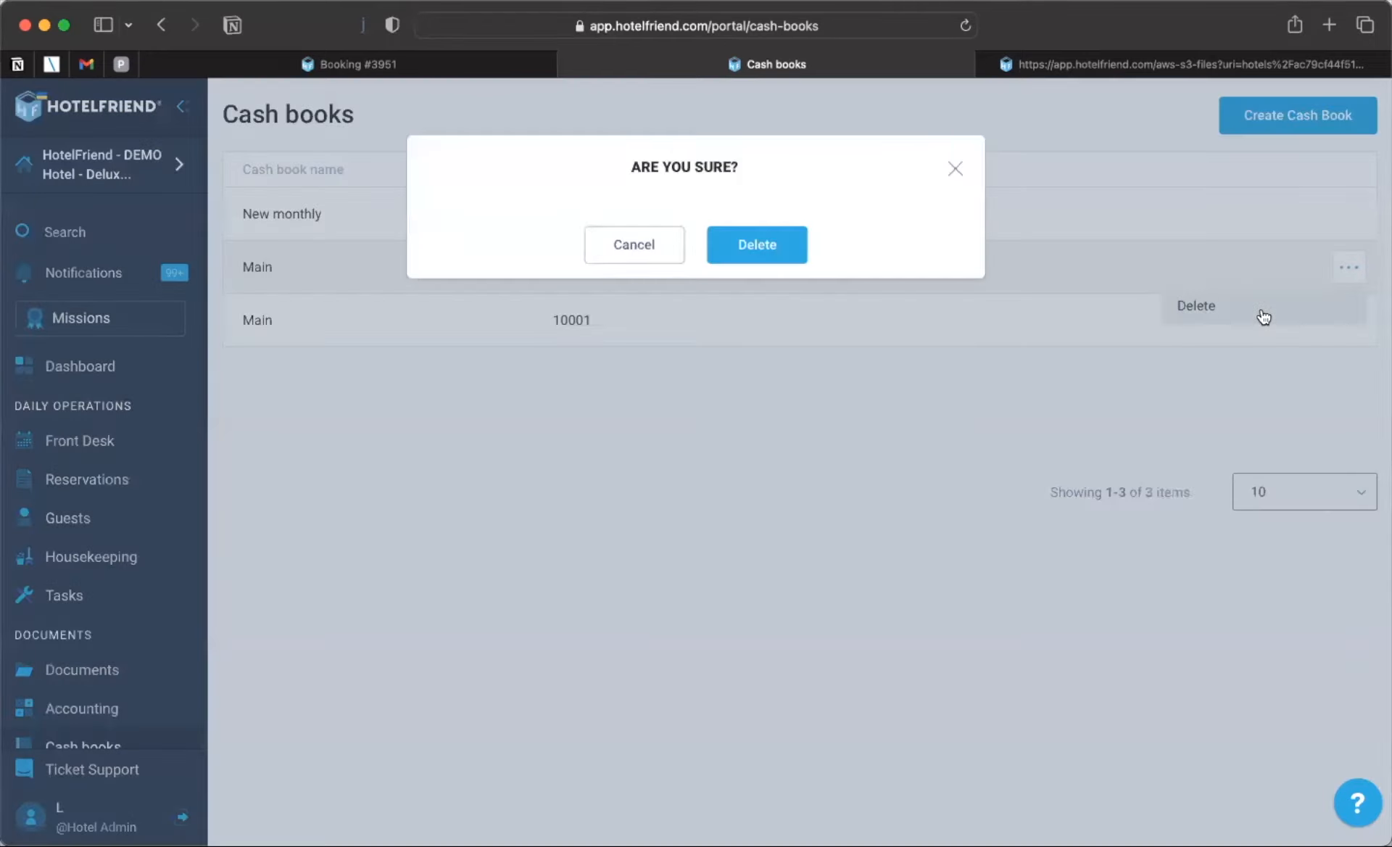
{"action": "left_click", "coordinate": [773, 255]}
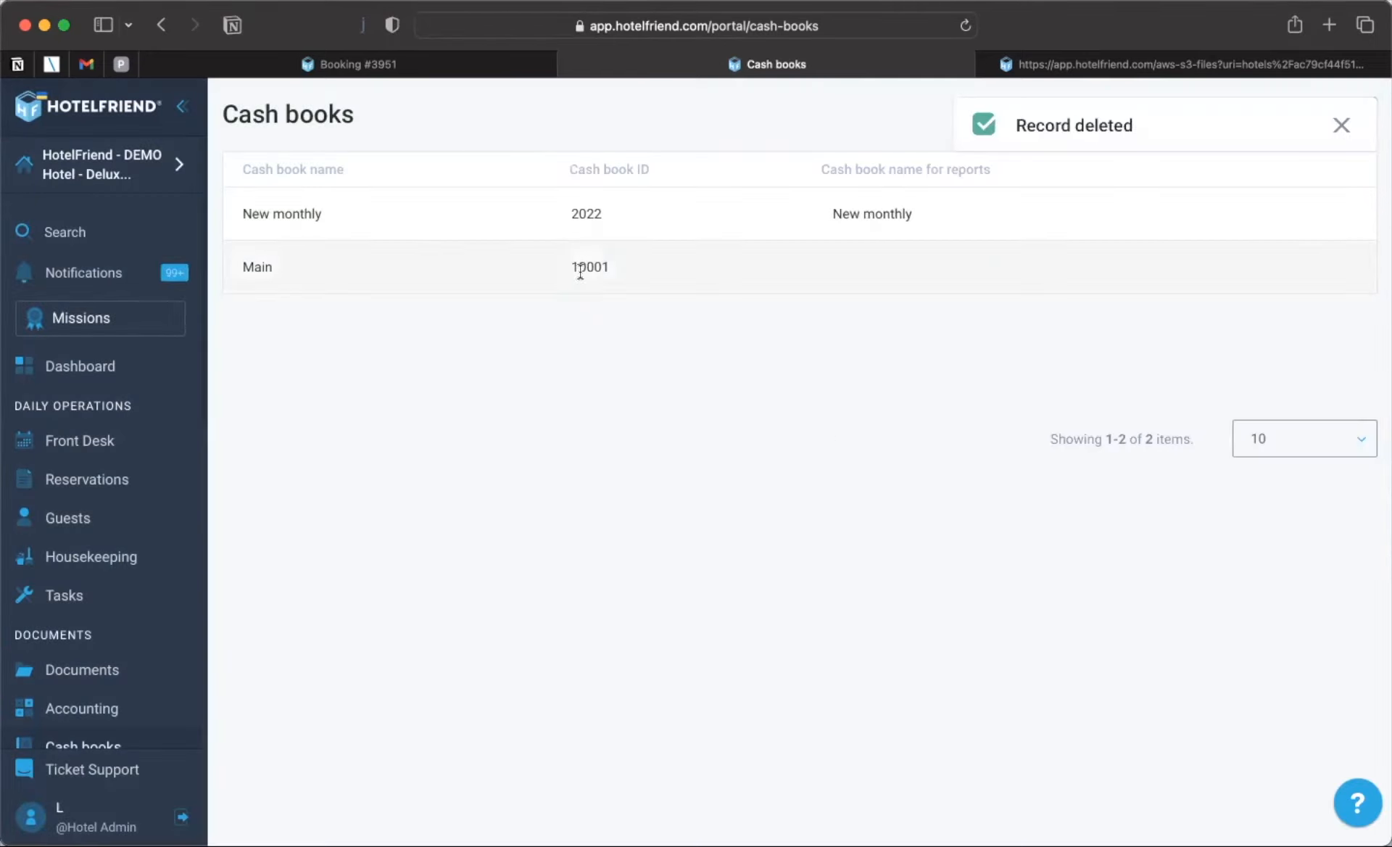
- Delete the Donation entry from the November 2022 period of the New monthly cash book
{"action": "left_click", "coordinate": [512, 212]}
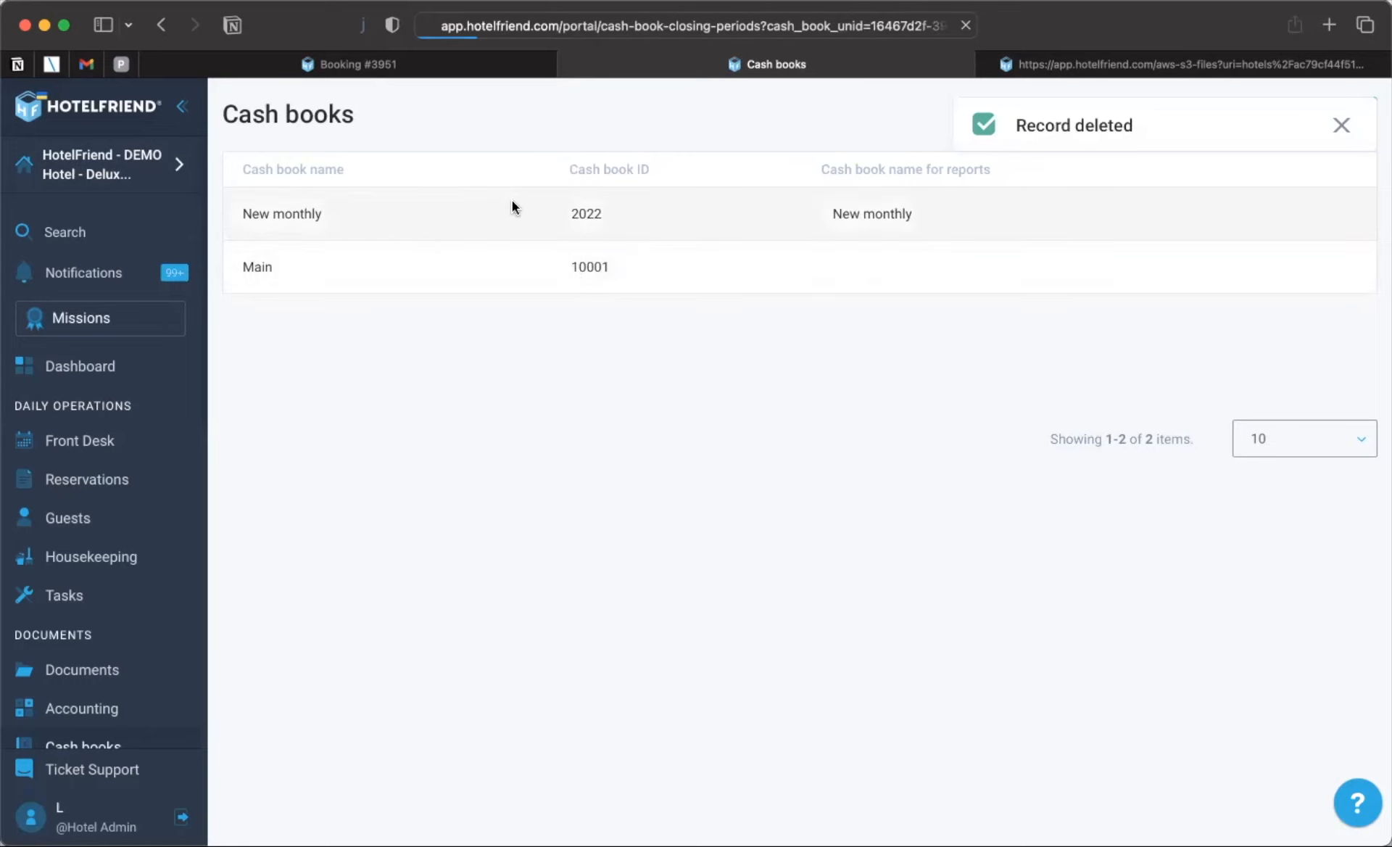
{"action": "left_click", "coordinate": [493, 269]}
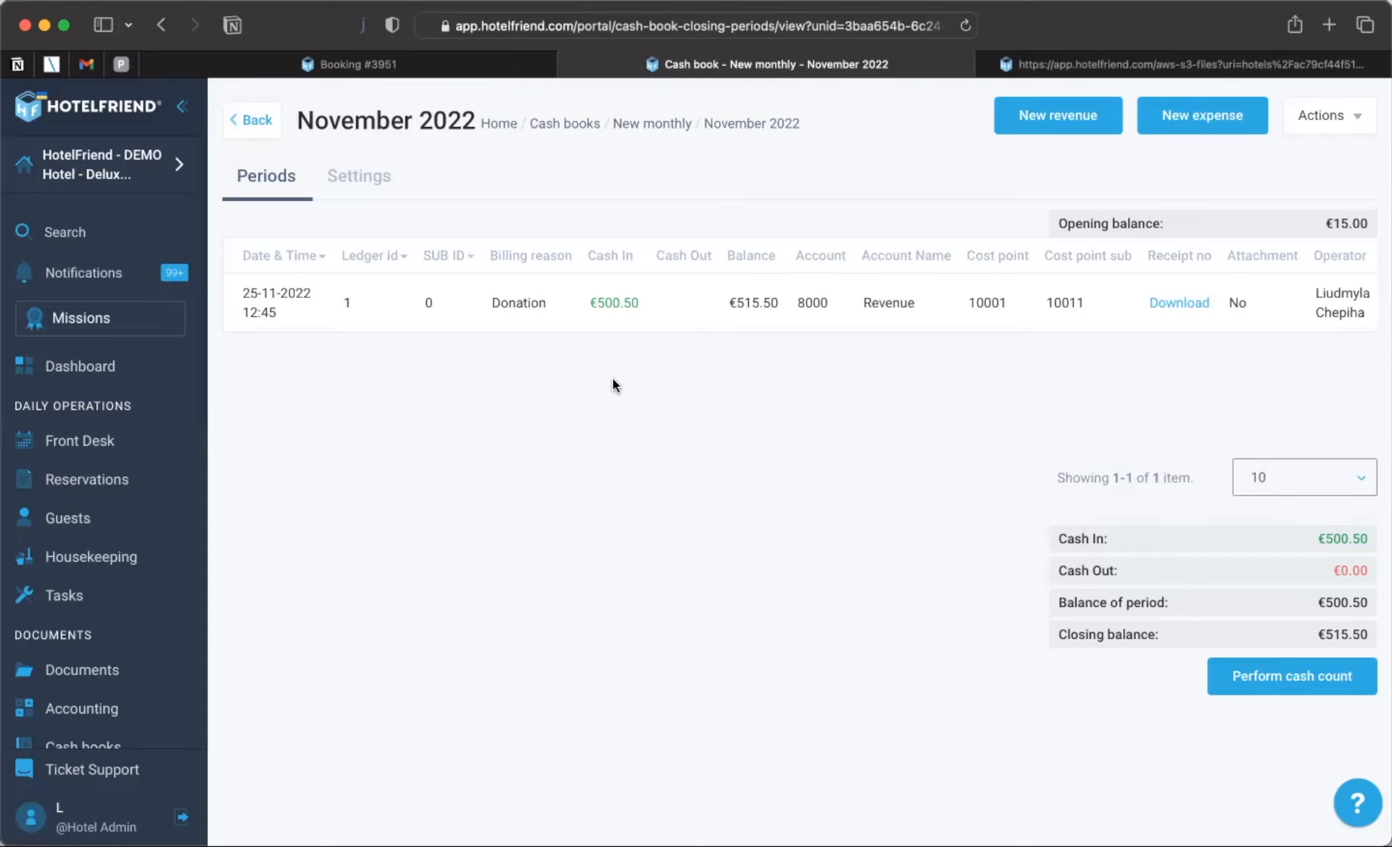
{"action": "scroll", "coordinate": [775, 314], "scroll_direction": "right", "scroll_amount": 5}
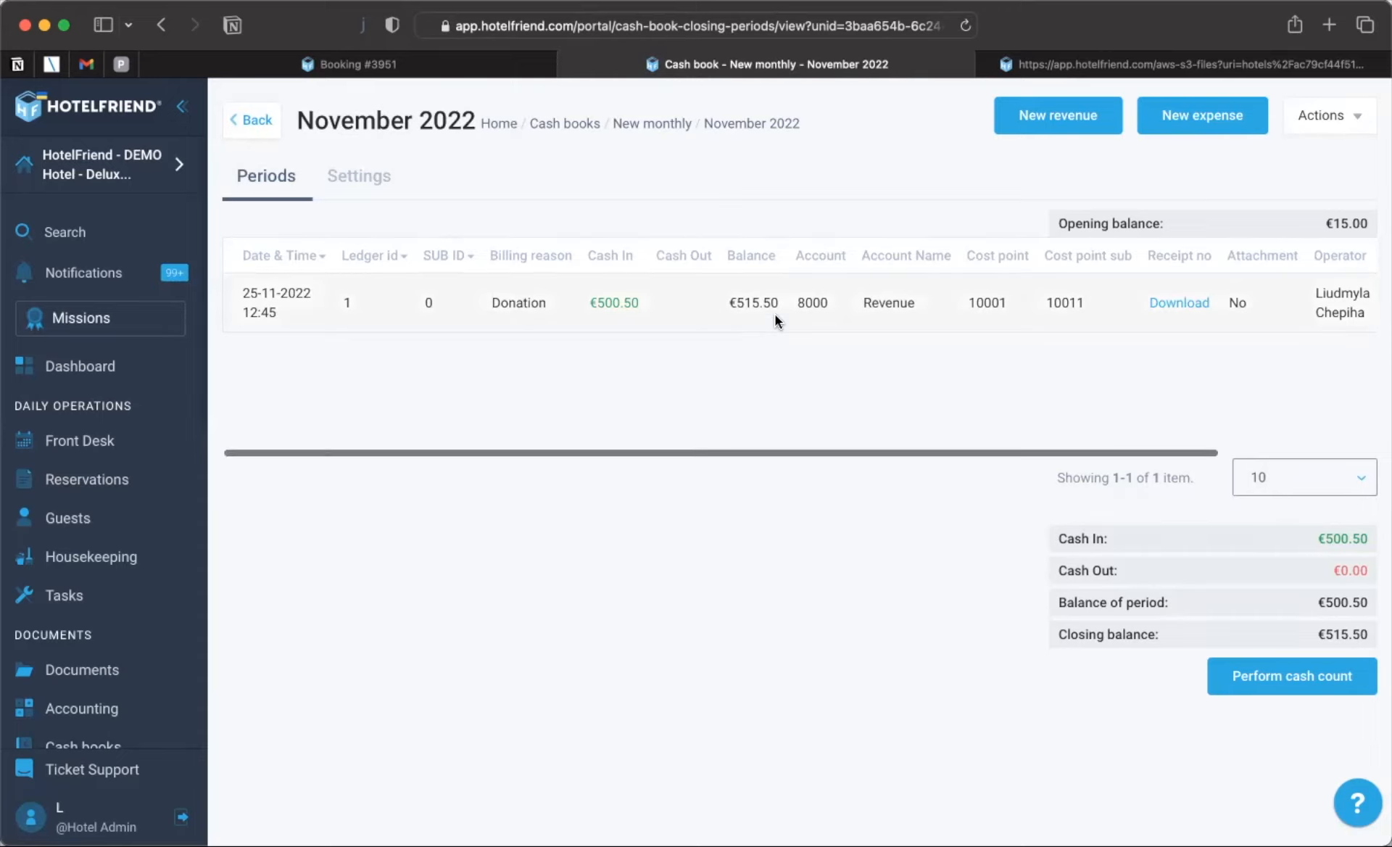
{"action": "left_click", "coordinate": [1348, 303]}
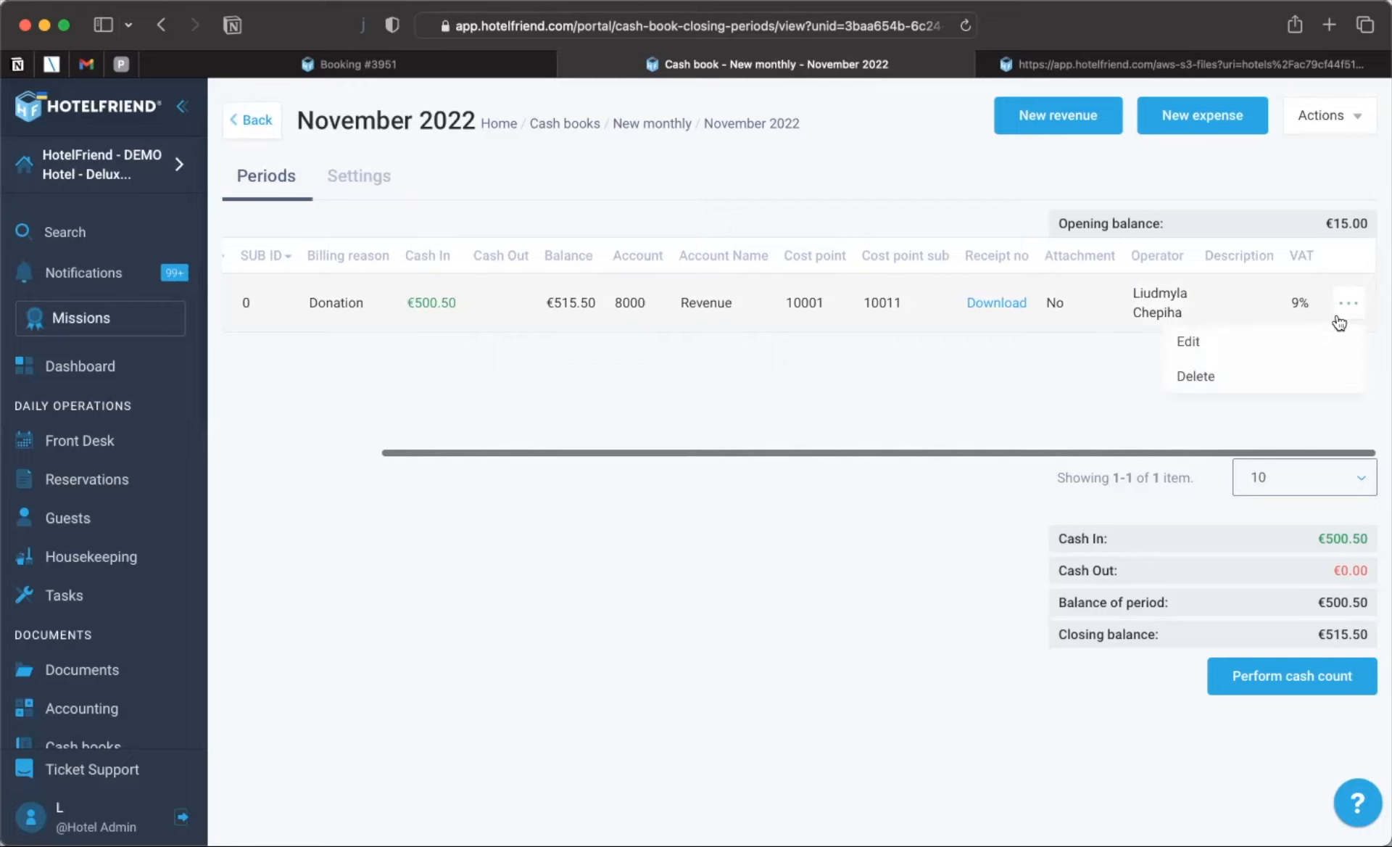
{"action": "left_click", "coordinate": [1194, 376]}
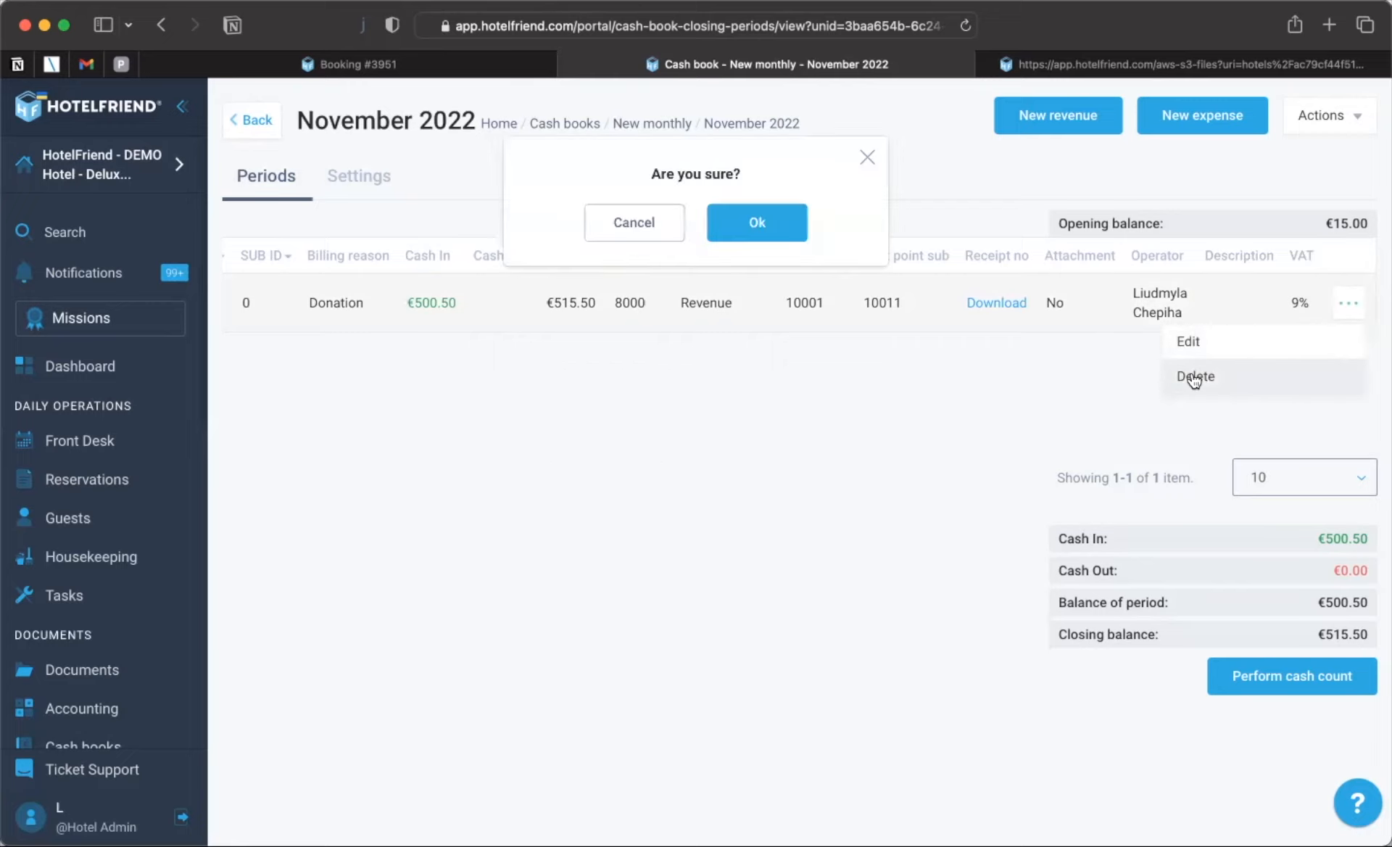
{"action": "left_click", "coordinate": [754, 223]}
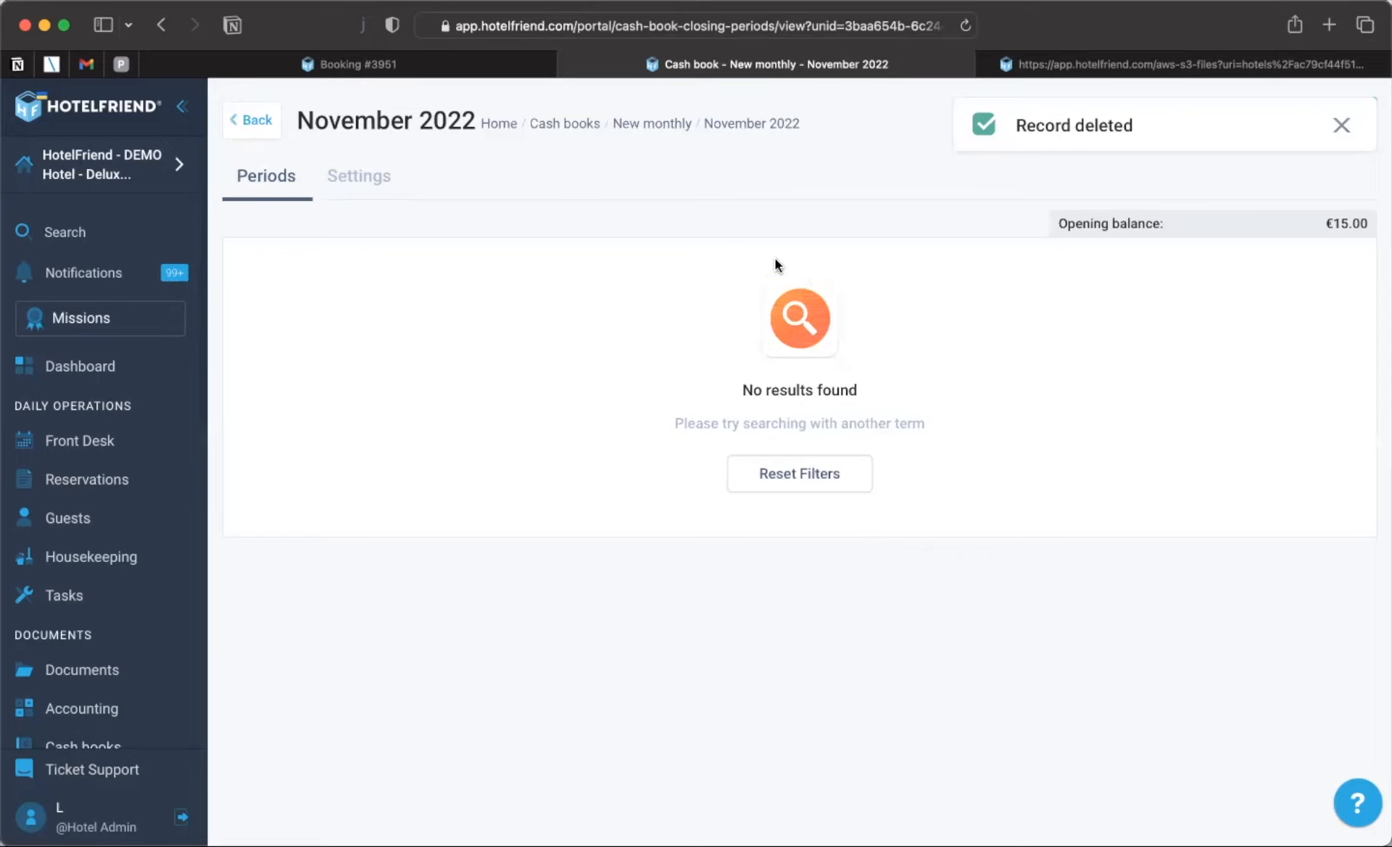
- Open the email templates in the hotel's communication settings
{"action": "scroll", "coordinate": [28, 503], "scroll_direction": "down", "scroll_amount": 10}
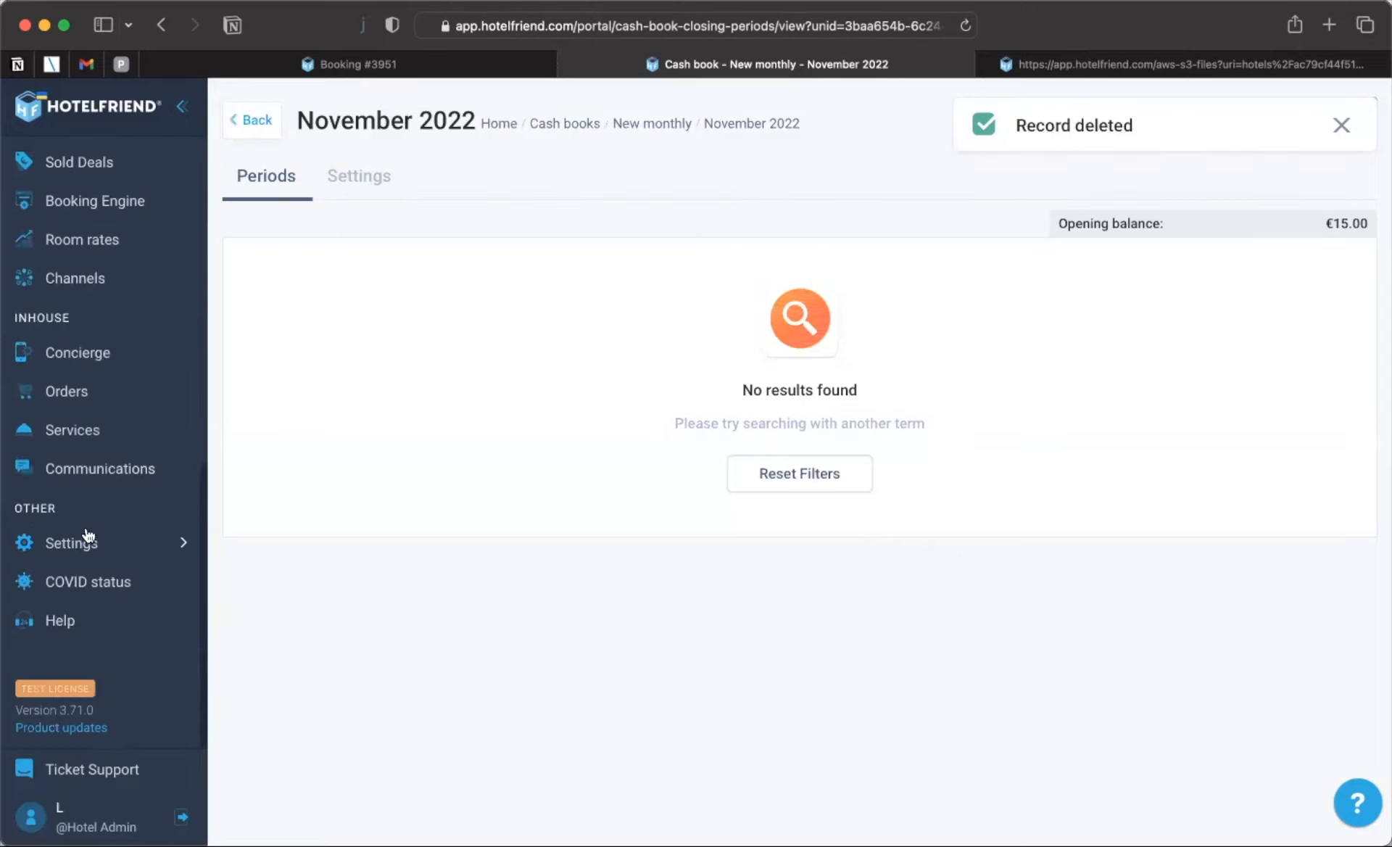
{"action": "left_click", "coordinate": [95, 543]}
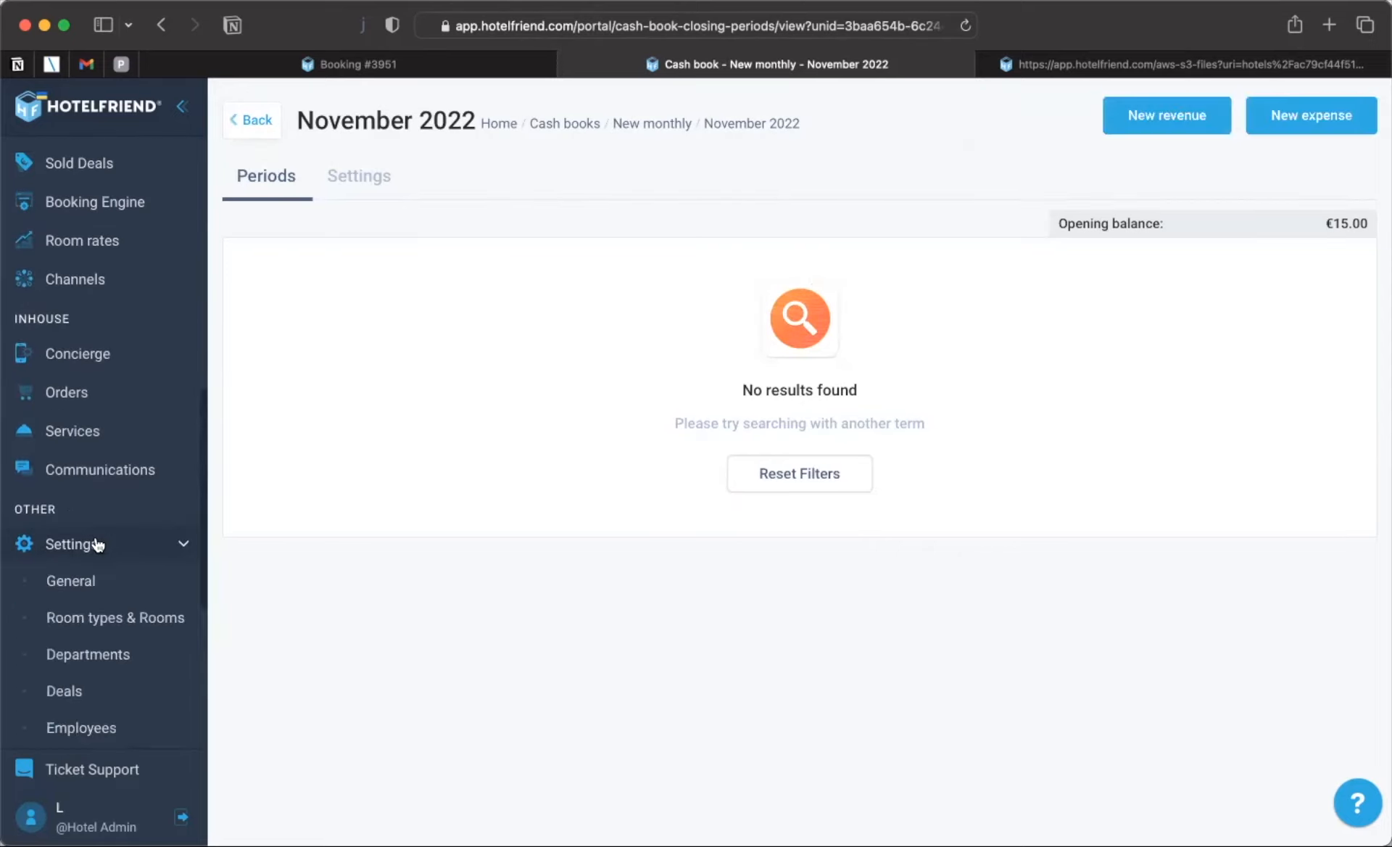
{"action": "scroll", "coordinate": [112, 659], "scroll_direction": "down", "scroll_amount": 5}
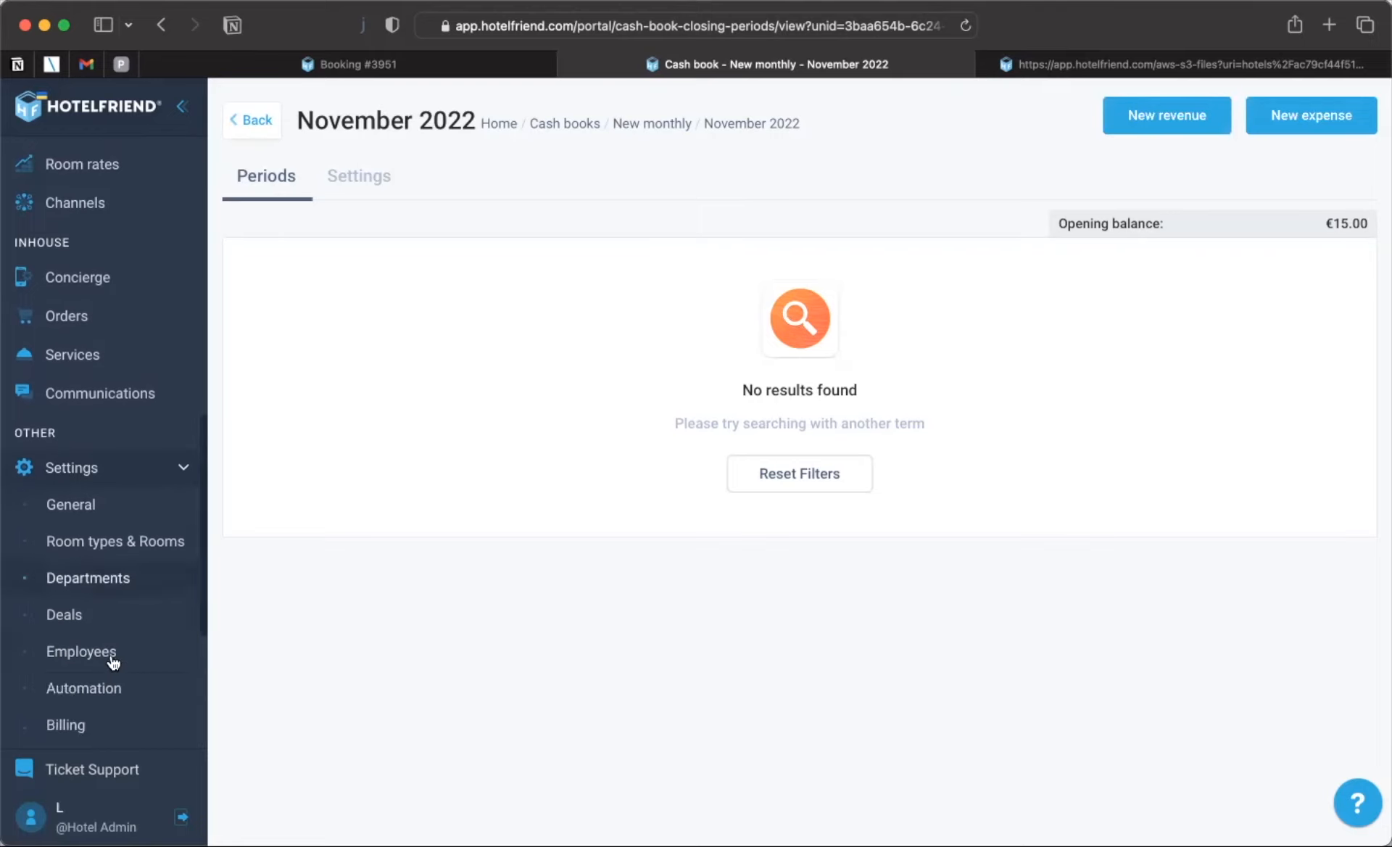
{"action": "left_click", "coordinate": [99, 663]}
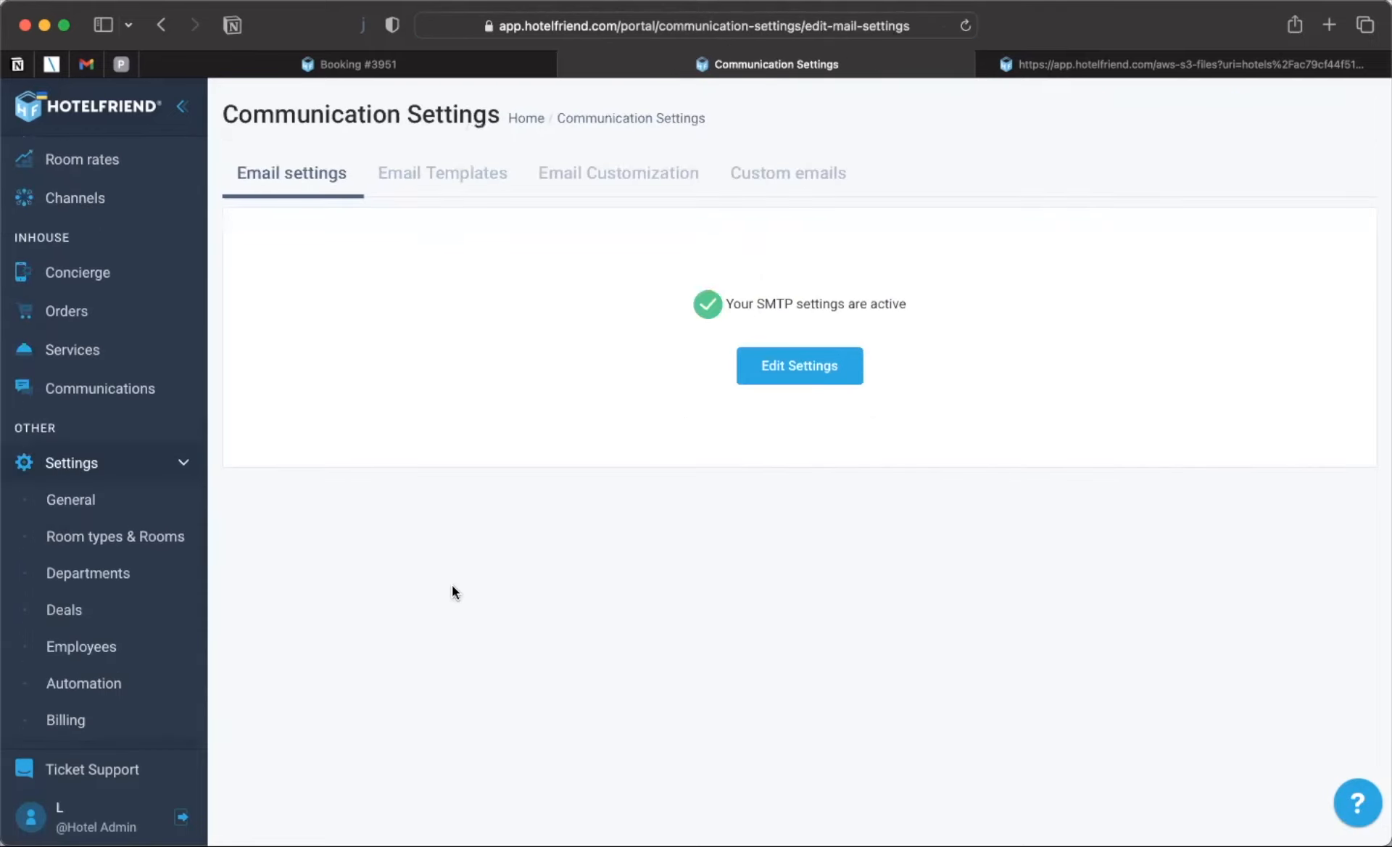
{"action": "left_click", "coordinate": [449, 182]}
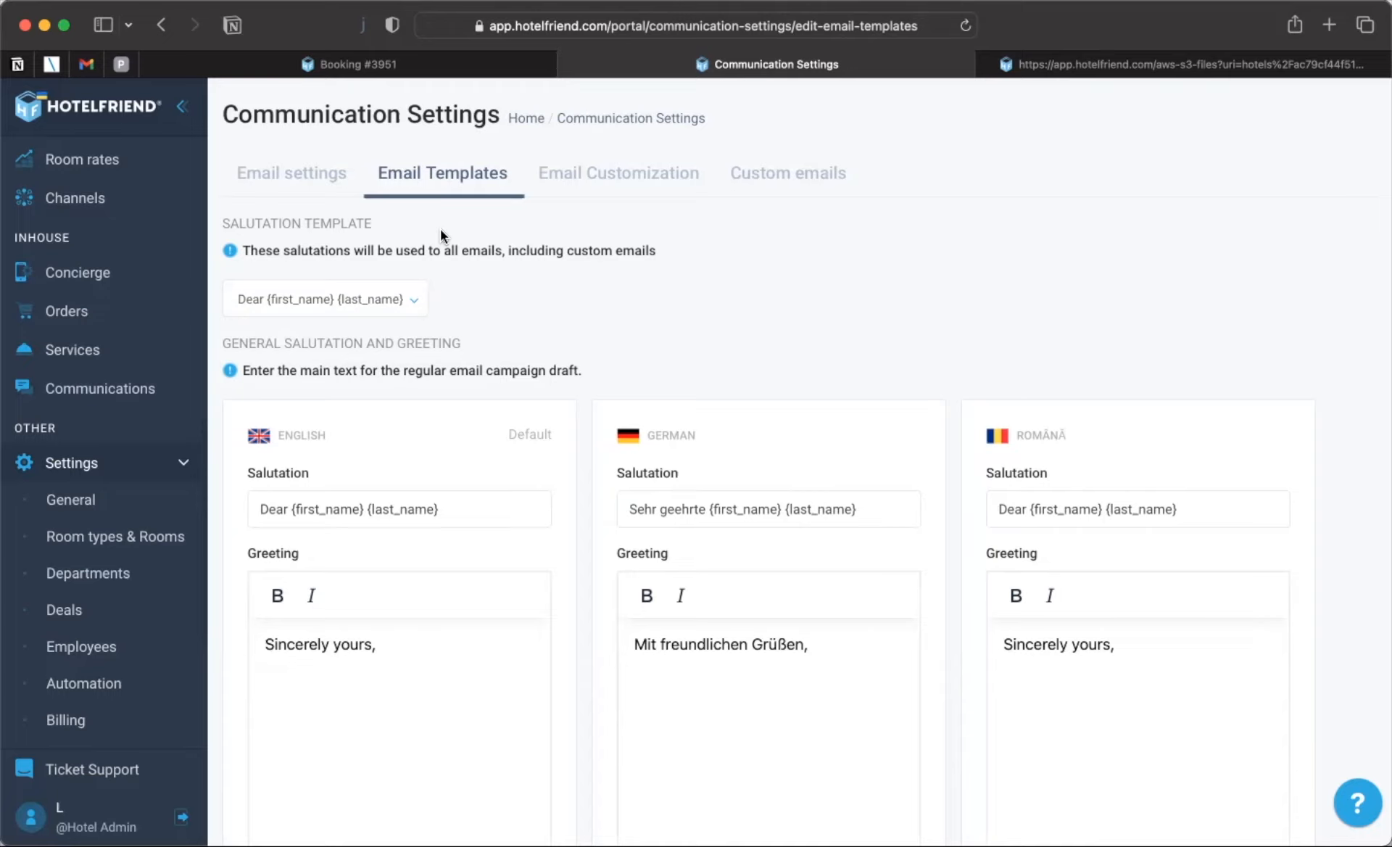
- Set the salutation template for all emails to "Hi {first_name}" and save the salutation and greeting settings
{"action": "left_click", "coordinate": [414, 303]}
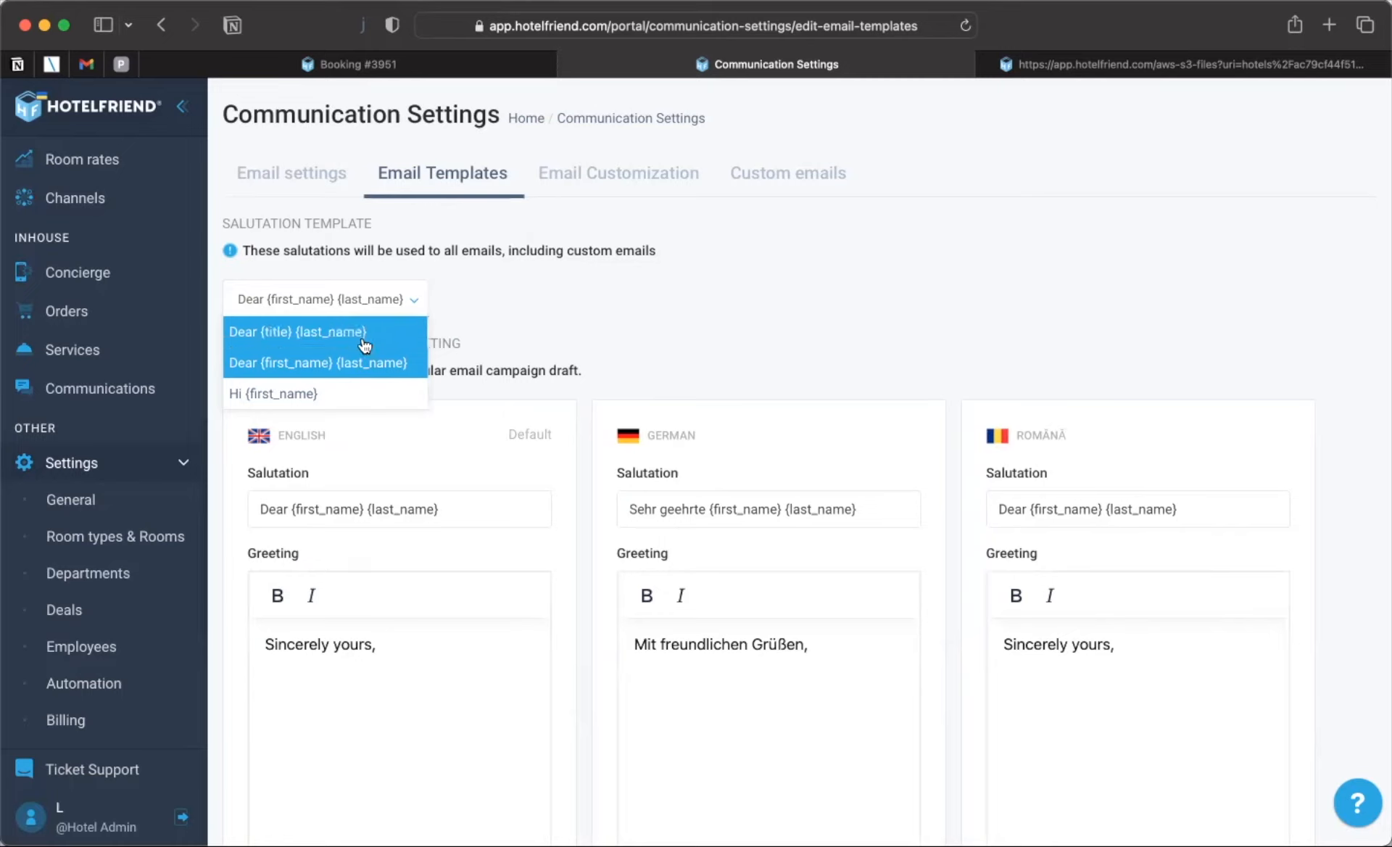
{"action": "left_click", "coordinate": [309, 394]}
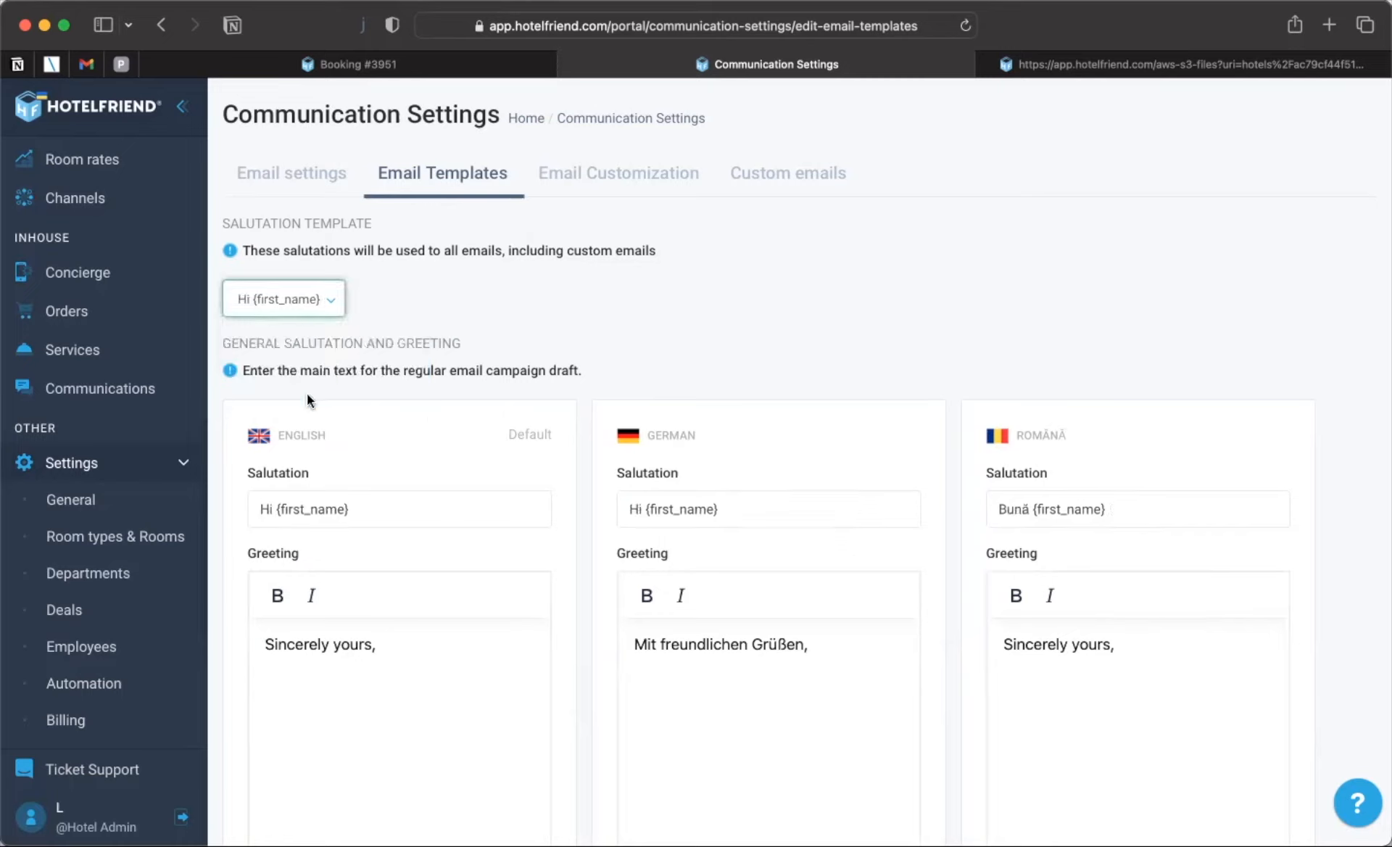
{"action": "left_click", "coordinate": [367, 509]}
{"action": "left_click", "coordinate": [662, 516]}
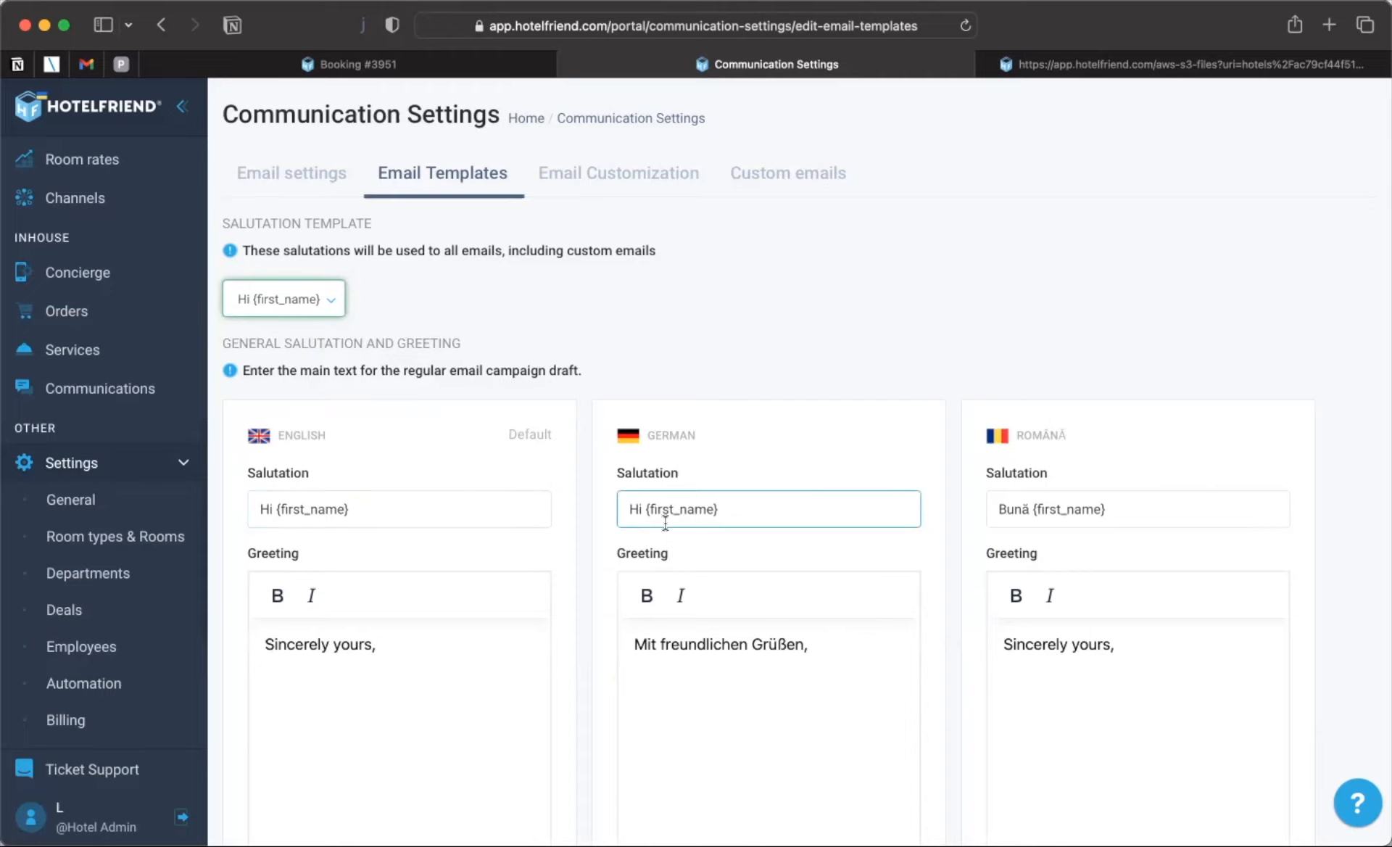
{"action": "left_click", "coordinate": [602, 551]}
{"action": "scroll", "coordinate": [603, 551], "scroll_direction": "down", "scroll_amount": 5}
{"action": "scroll", "coordinate": [602, 549], "scroll_direction": "down", "scroll_amount": 18}
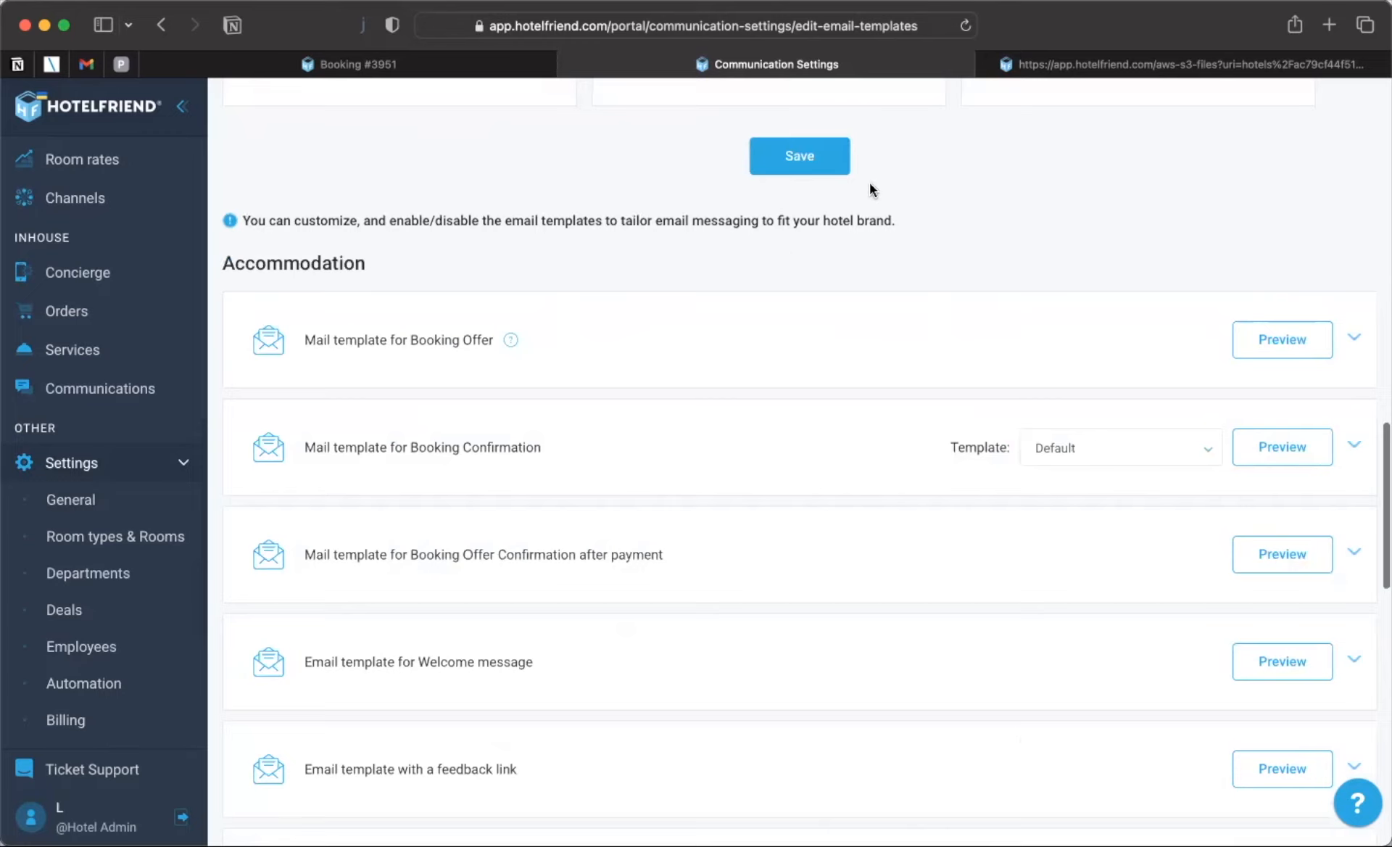
{"action": "left_click", "coordinate": [801, 161]}
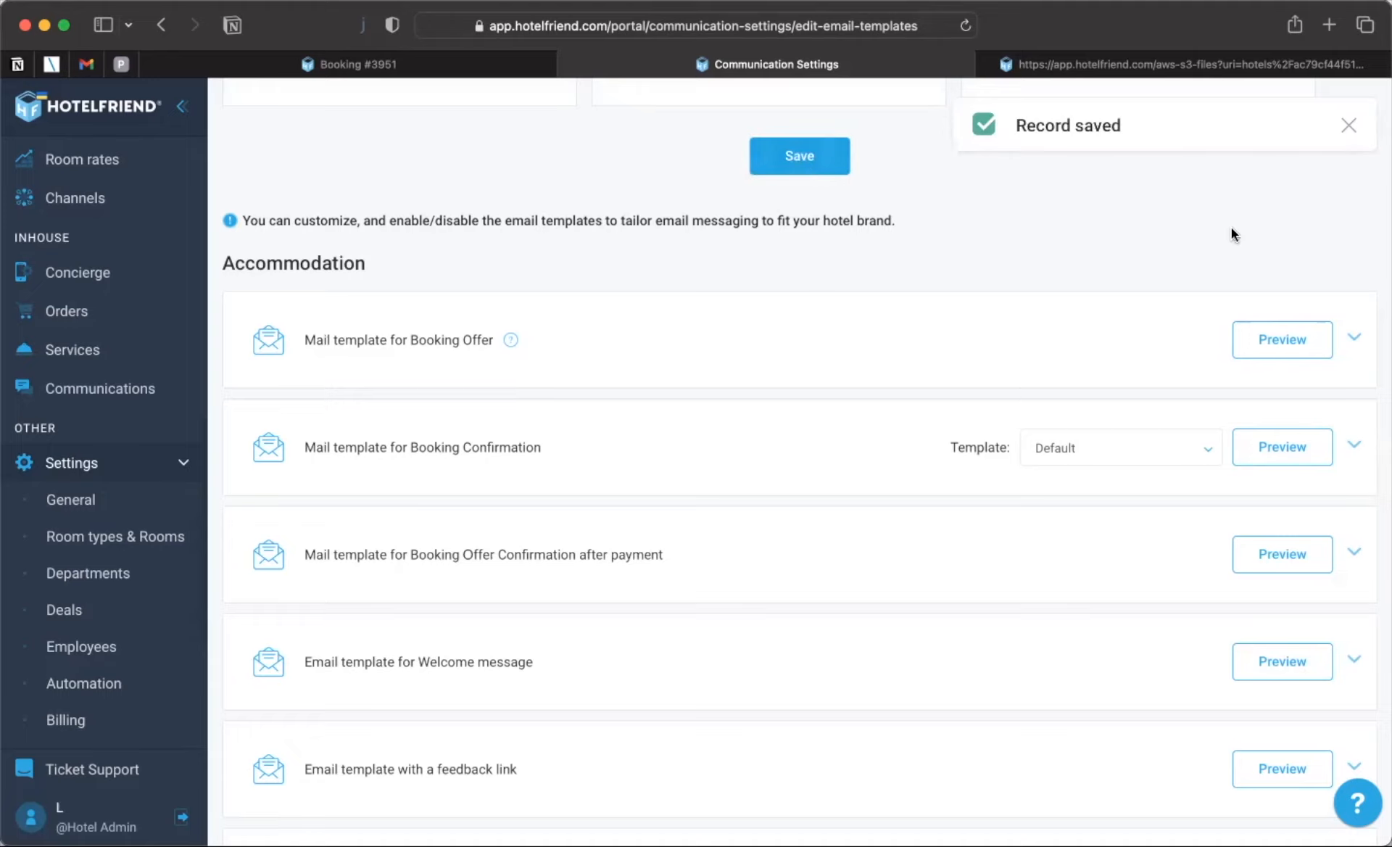
- Preview the Booking Offer mail template and review the list of accommodation and guest email templates
{"action": "left_click", "coordinate": [1270, 346]}
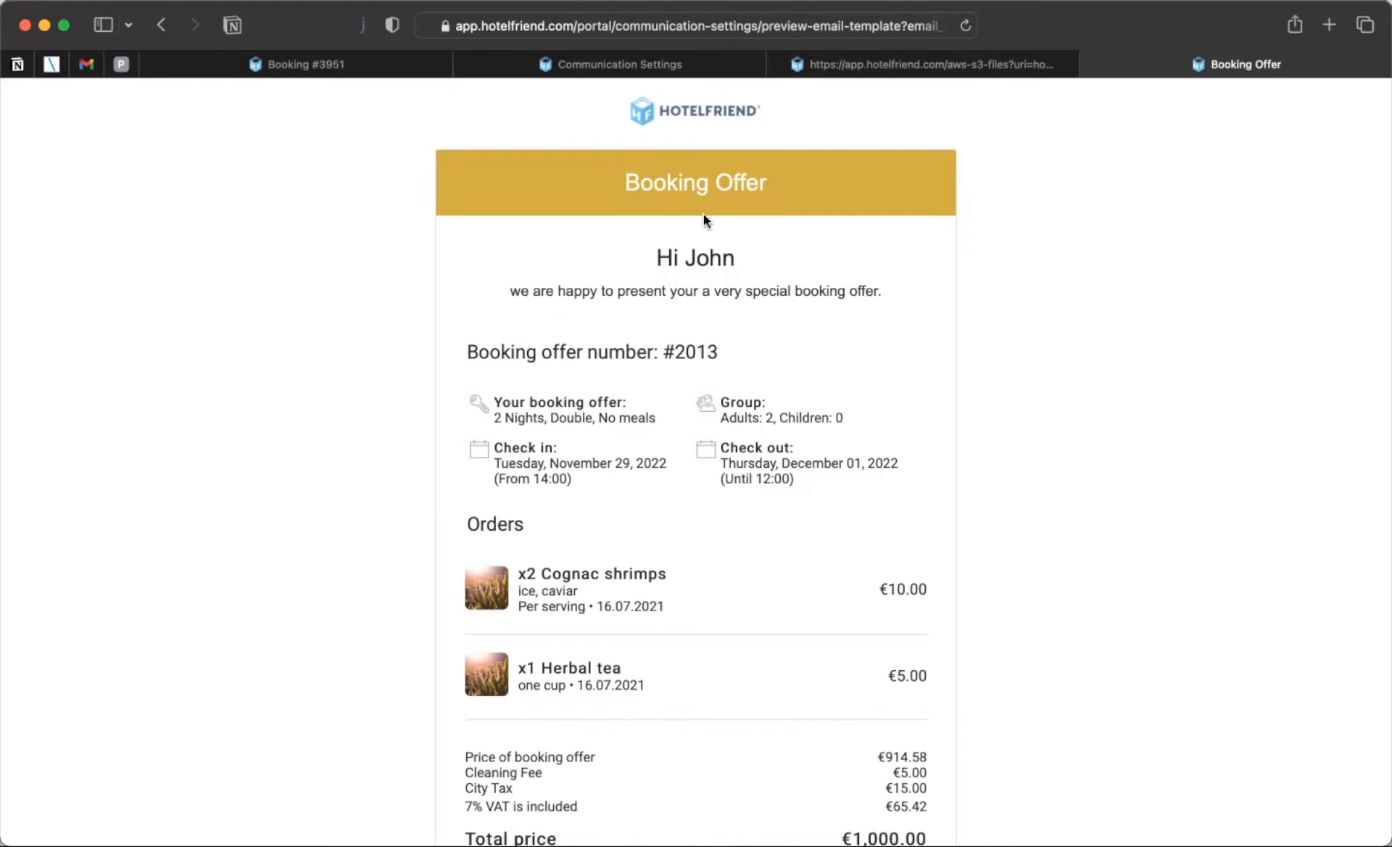
{"action": "left_click", "coordinate": [636, 63]}
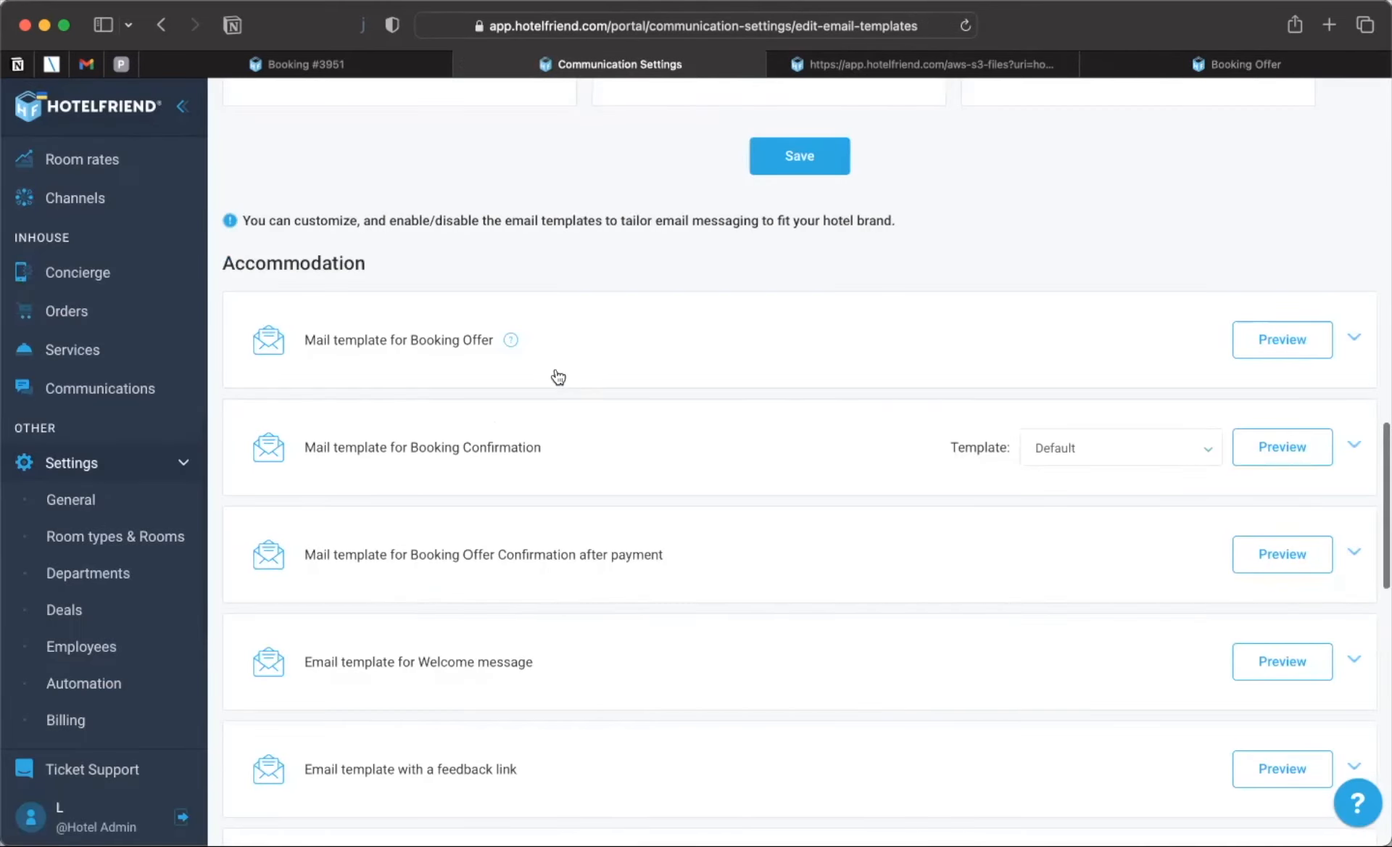
{"action": "scroll", "coordinate": [558, 376], "scroll_direction": "up", "scroll_amount": 2}
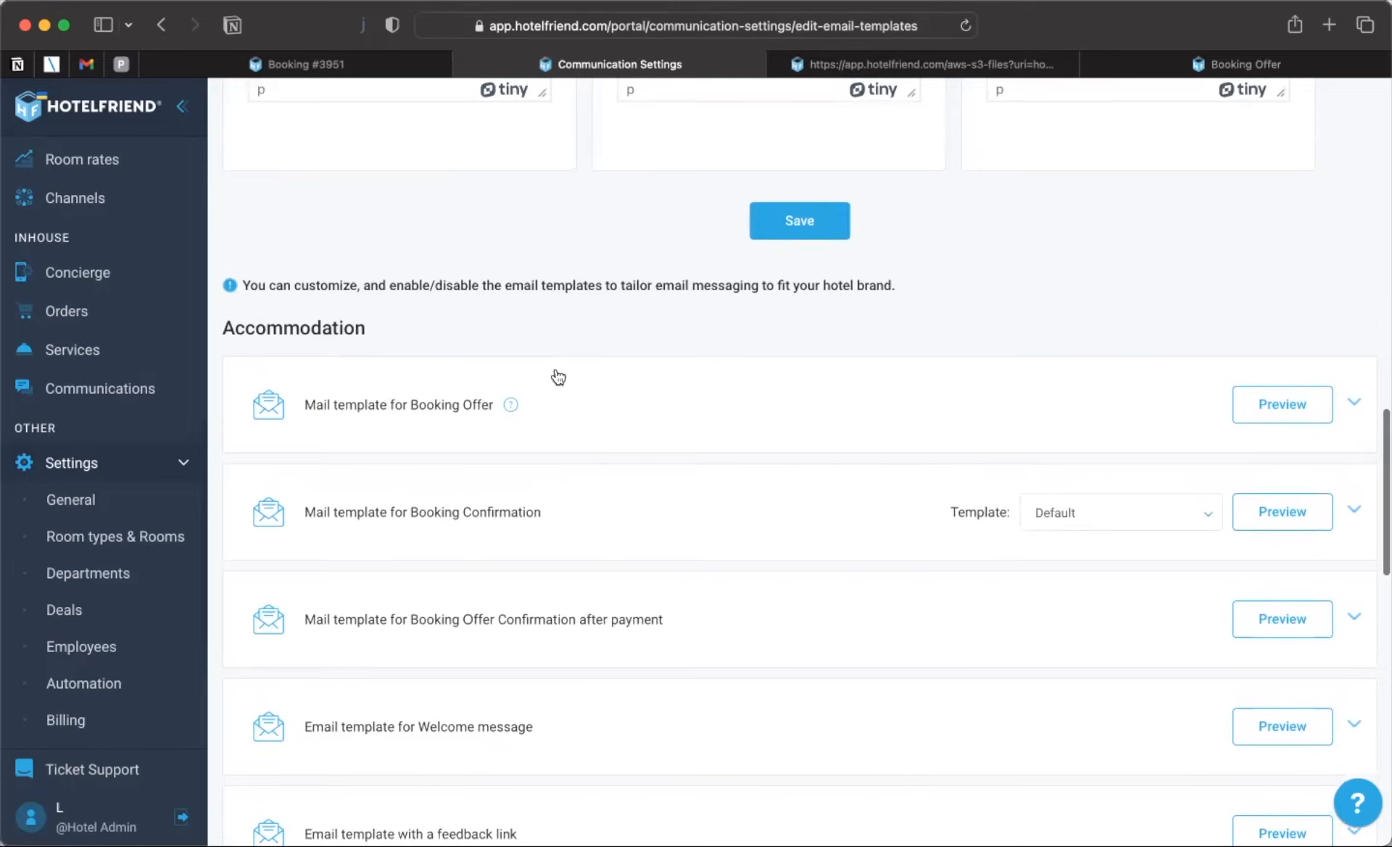
{"action": "scroll", "coordinate": [558, 376], "scroll_direction": "down", "scroll_amount": 15}
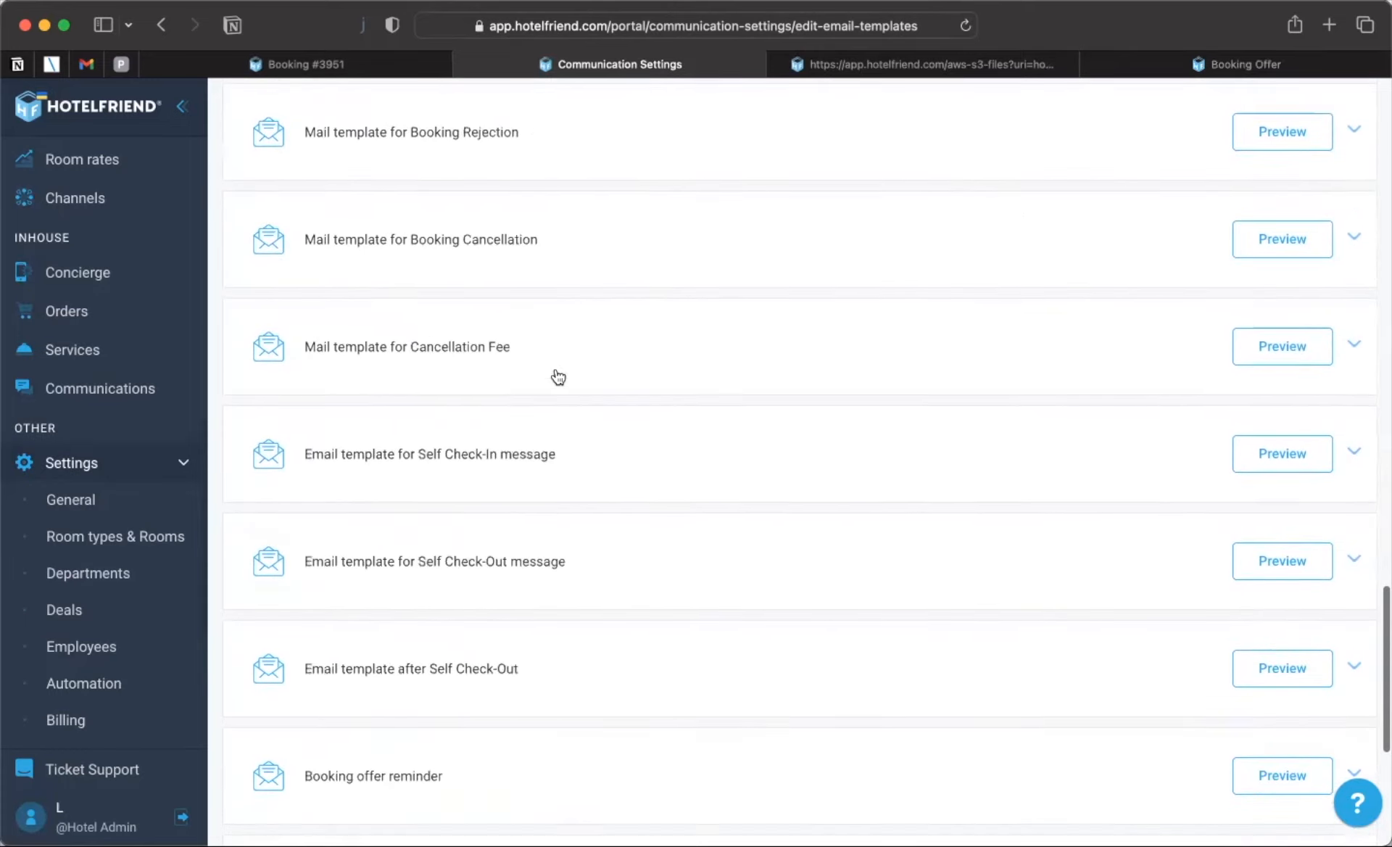
{"action": "scroll", "coordinate": [558, 376], "scroll_direction": "down", "scroll_amount": 7}
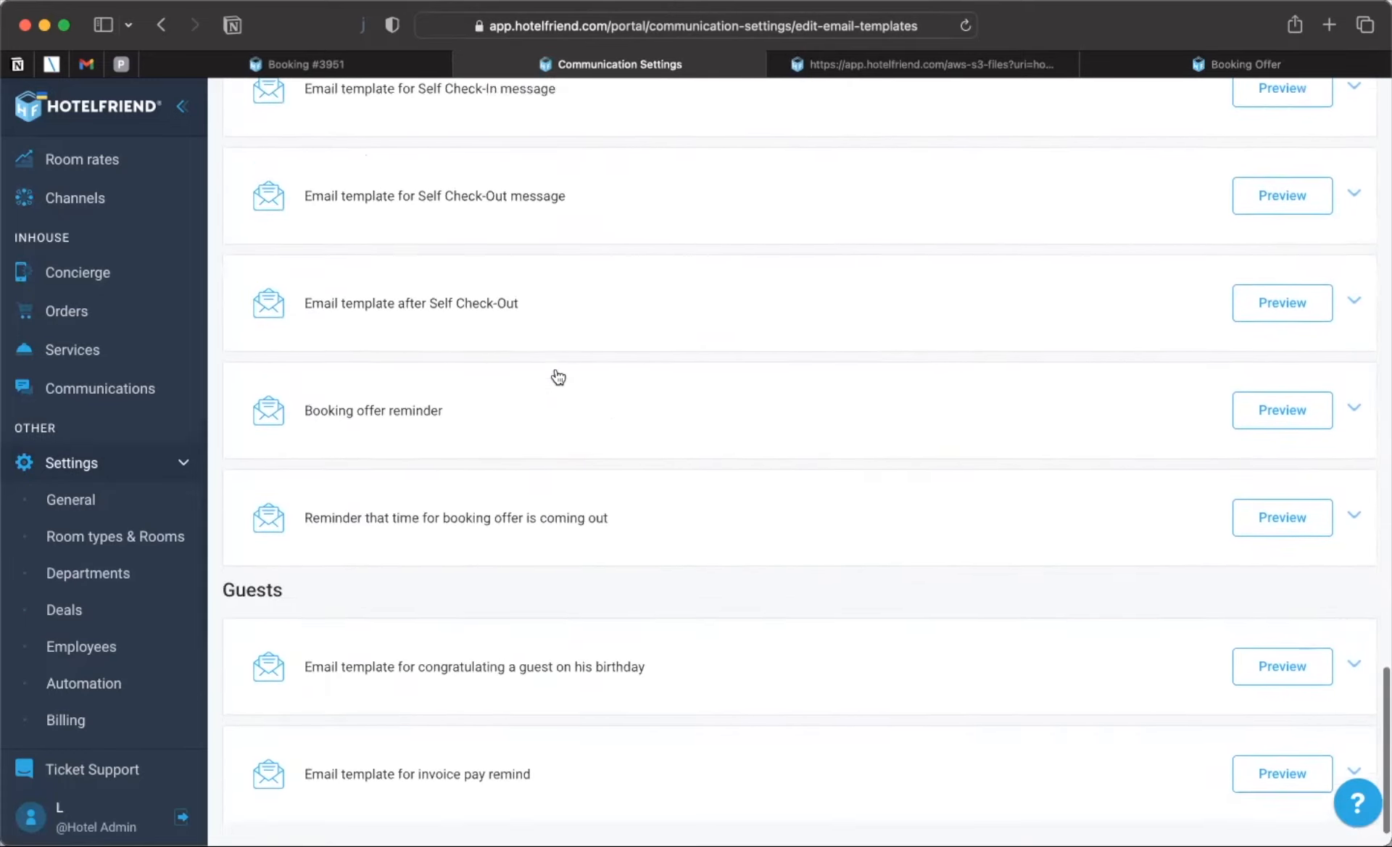
{"action": "scroll", "coordinate": [558, 377], "scroll_direction": "up", "scroll_amount": 20}
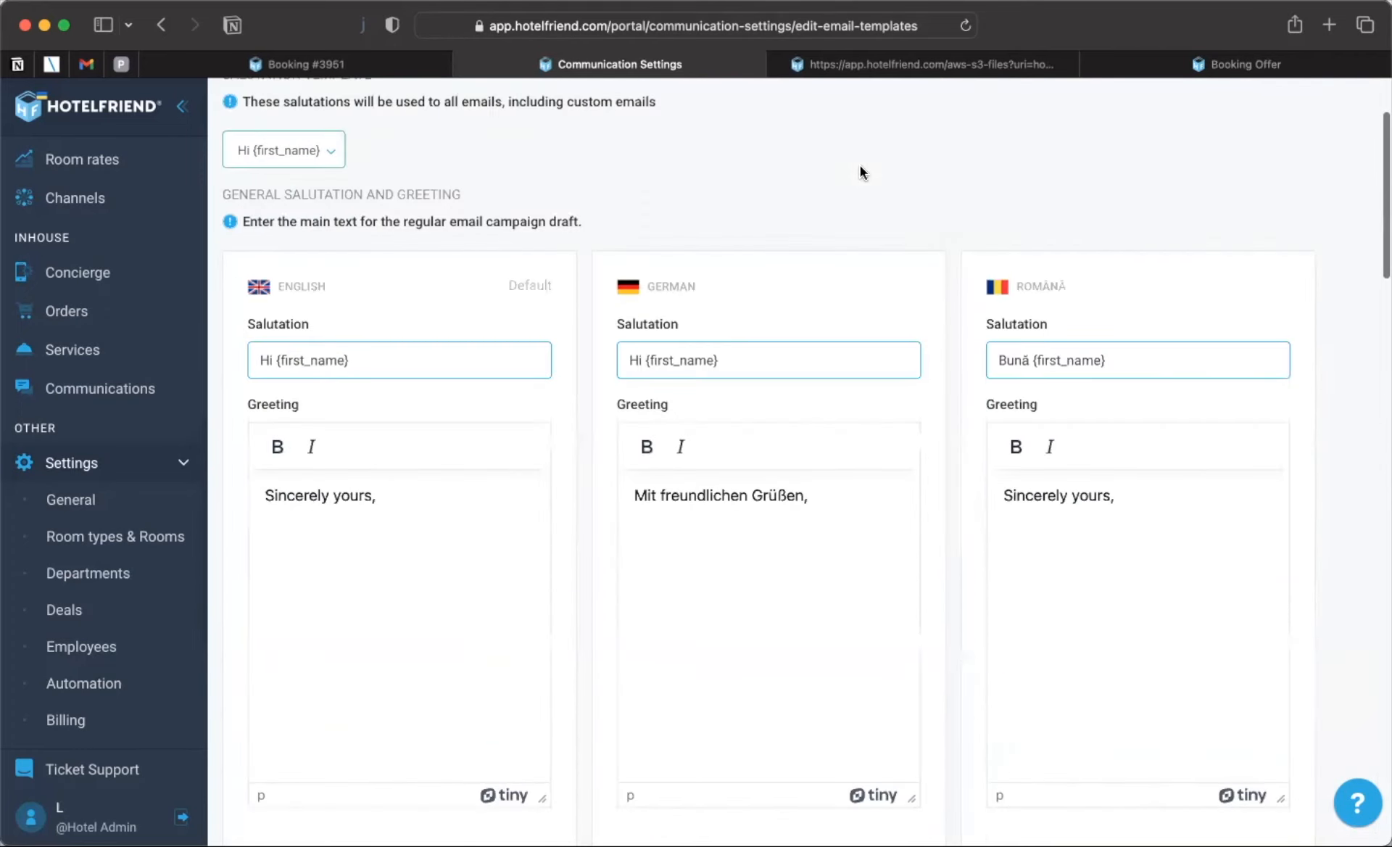
{"action": "scroll", "coordinate": [861, 171], "scroll_direction": "up", "scroll_amount": 3}
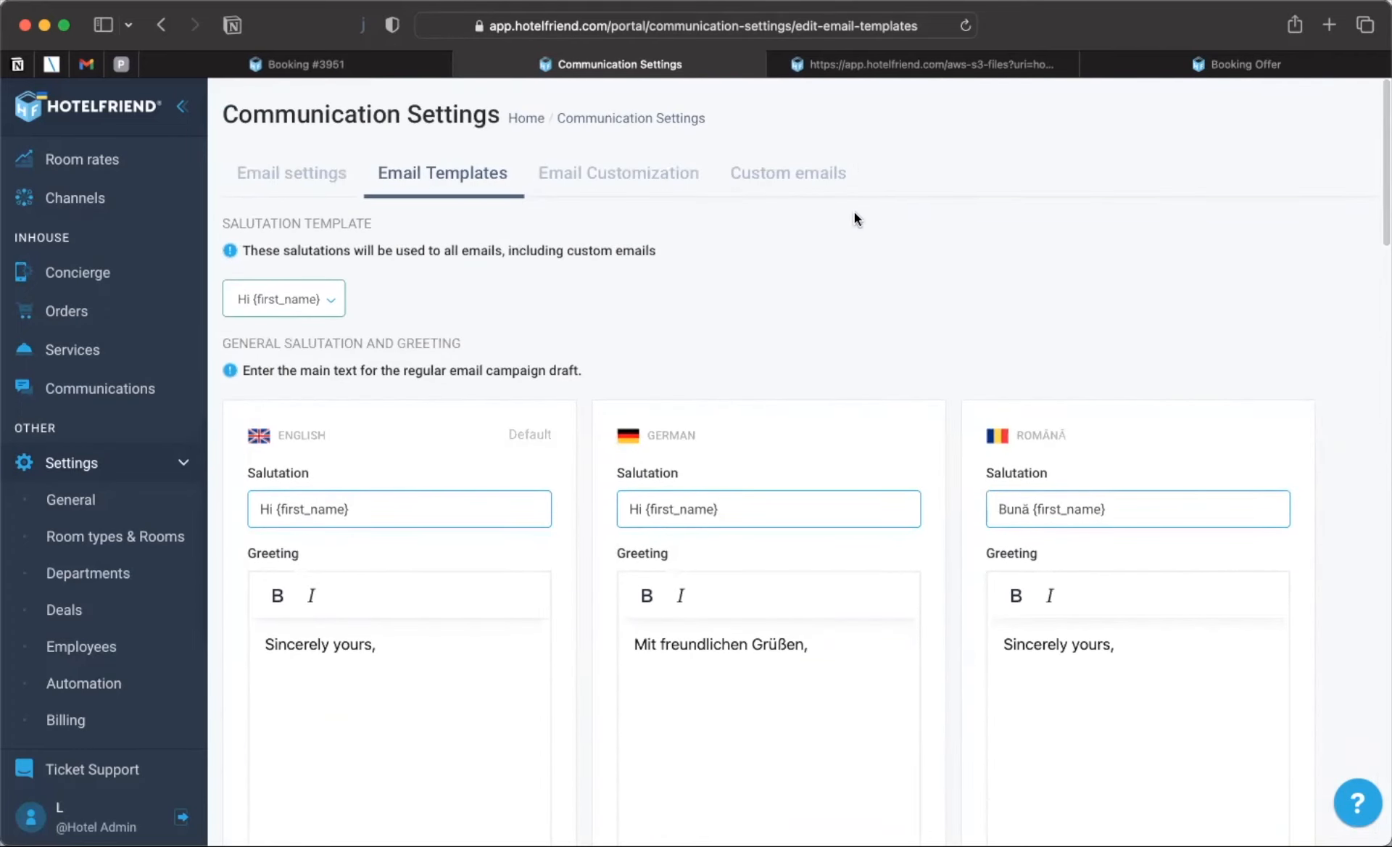